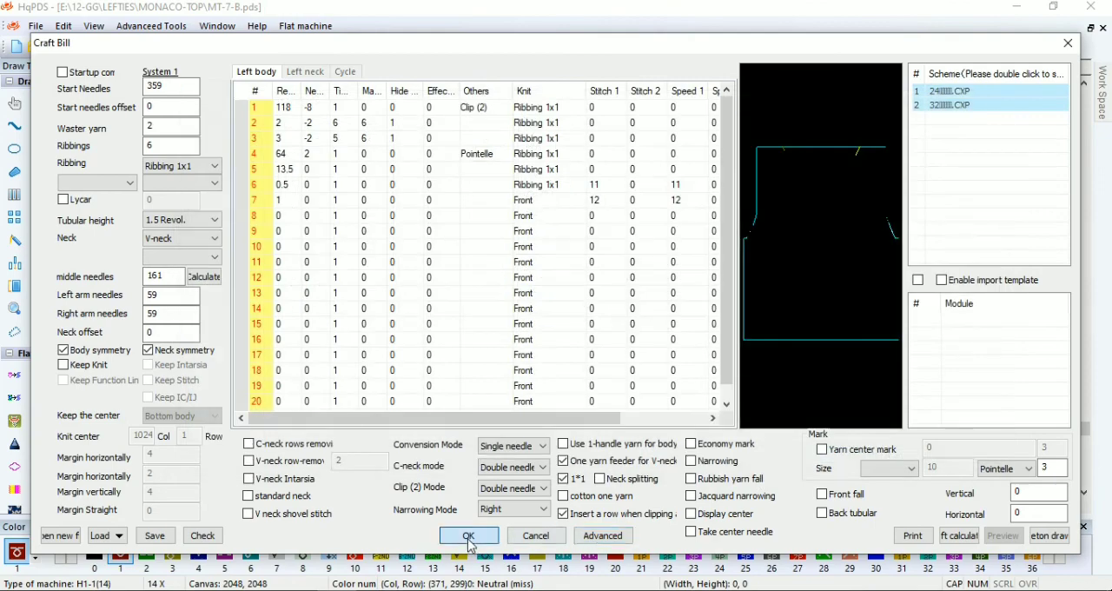
Enable the yarn center mark in the Craft Bill and regenerate the body pattern
scroll(512, 286, "down", 3)
scroll(511, 286, "down", 9)
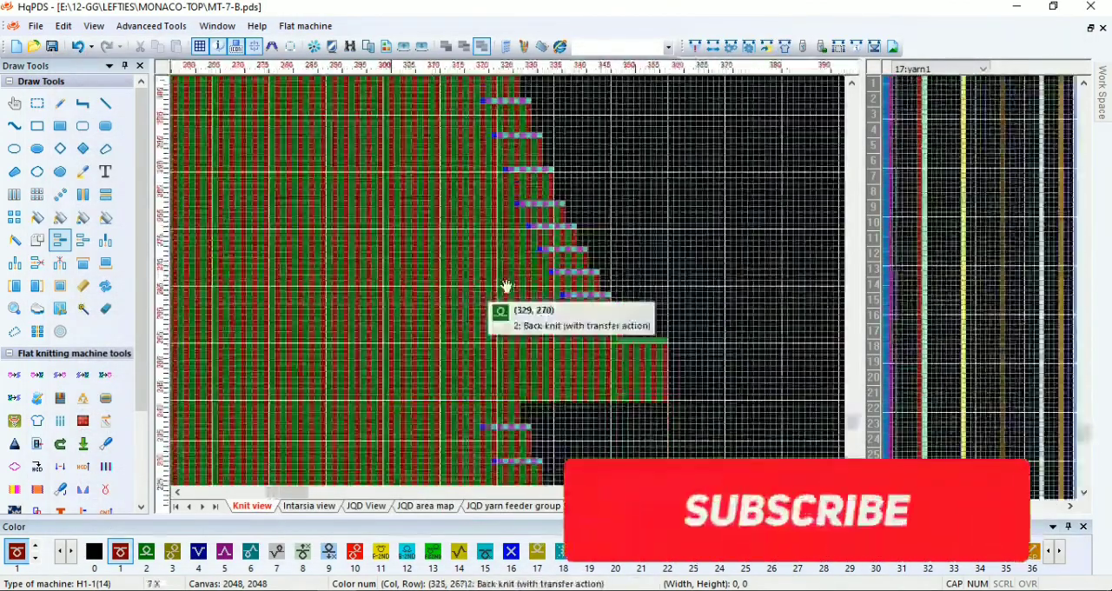
scroll(394, 285, "up", 5)
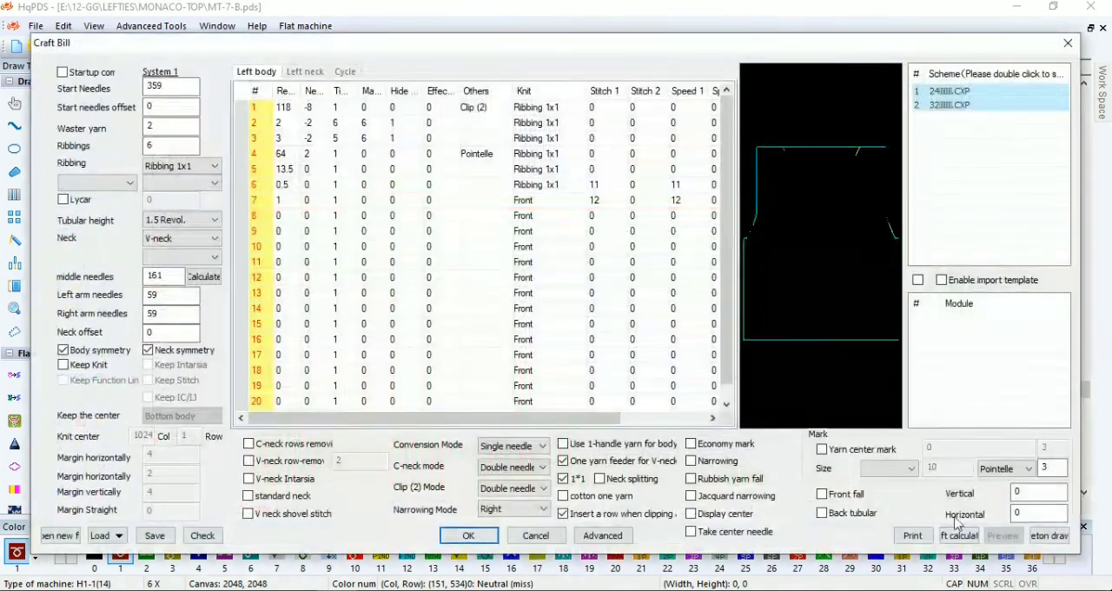
left_click(823, 449)
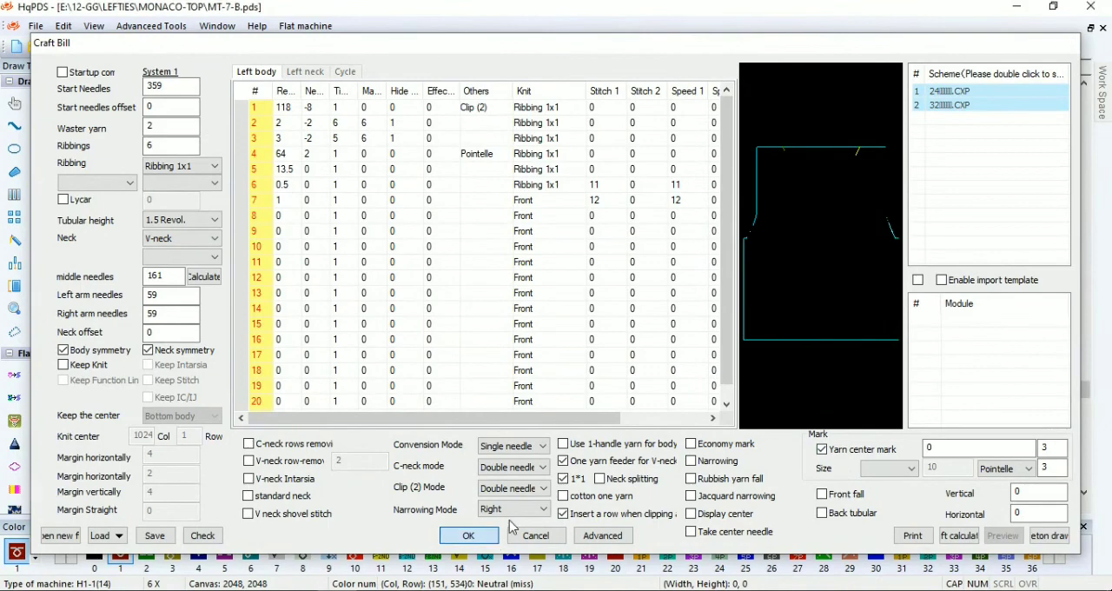
left_click(464, 535)
Set the Craft Bill's Clip (2) Mode to Single Needle (3) and regenerate the pattern
scroll(504, 323, "down", 1)
scroll(513, 335, "up", 1)
scroll(478, 278, "down", 1)
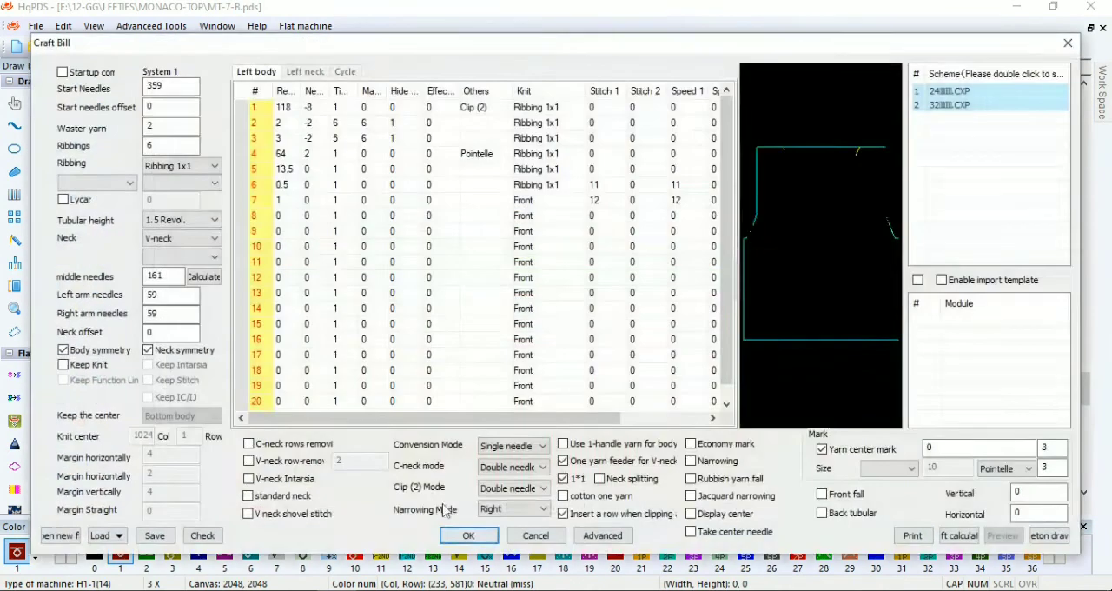
left_click(526, 490)
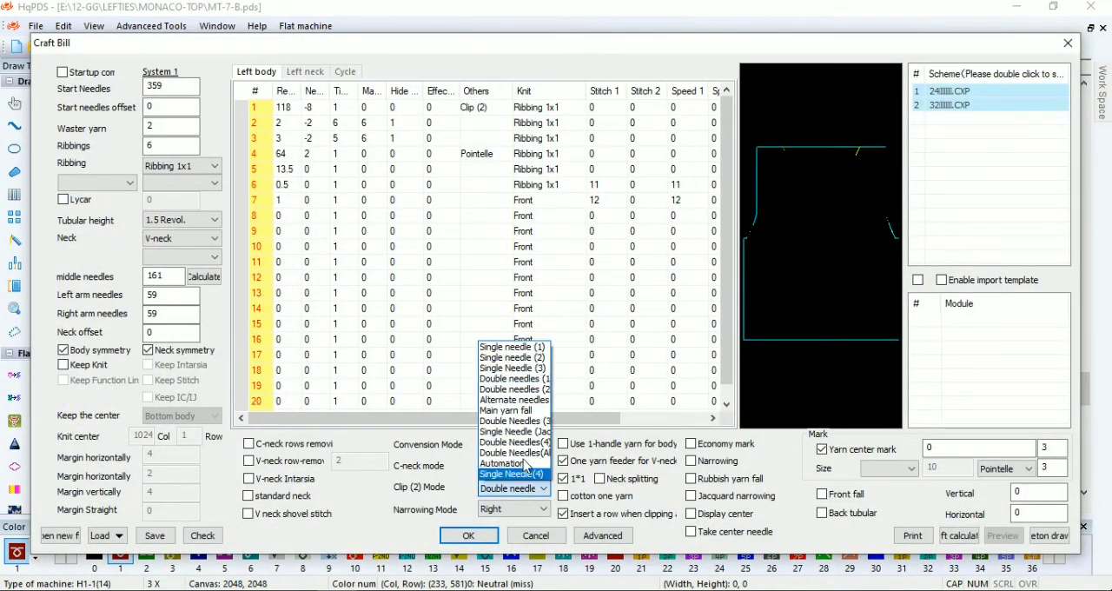
left_click(530, 380)
left_click(538, 494)
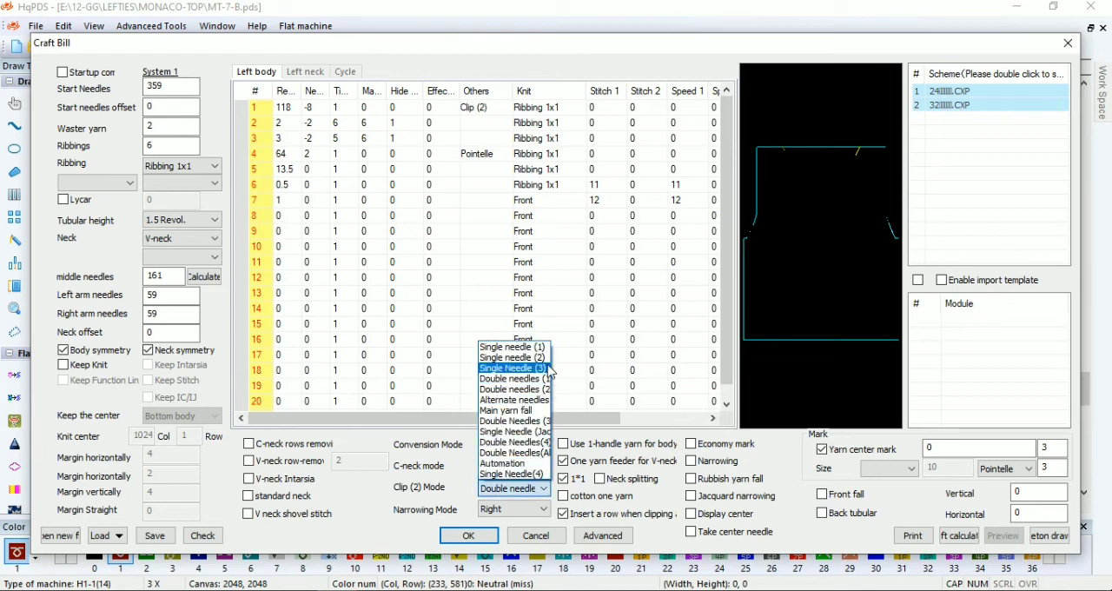
left_click(521, 372)
left_click(467, 535)
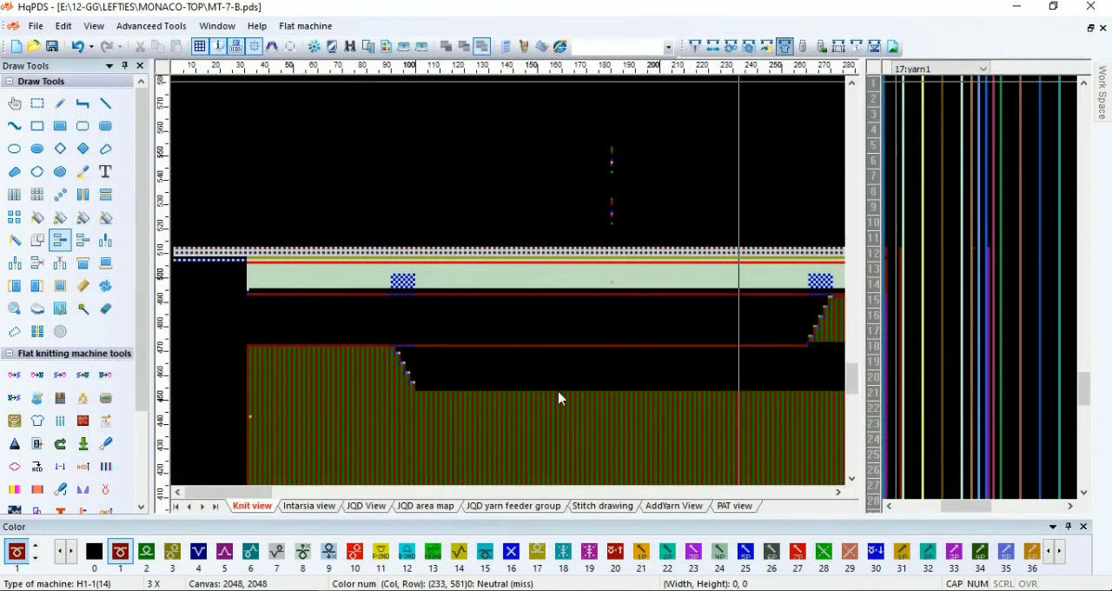
Check the regenerated body shape in the knit view and save the pattern file MT-7-B.pds
scroll(560, 398, "down", 2)
scroll(341, 460, "up", 1)
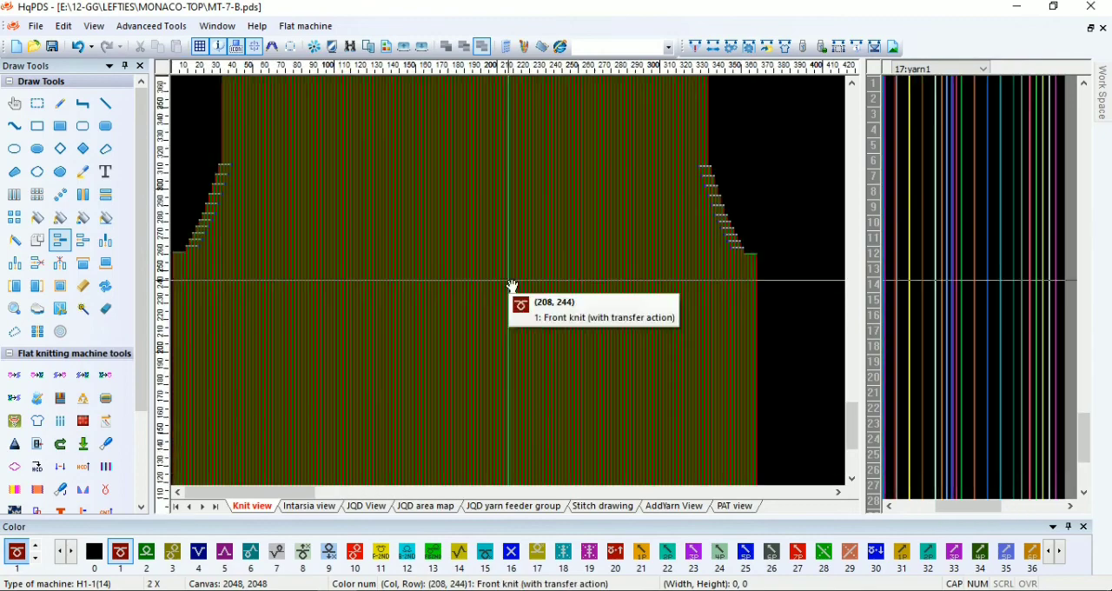
scroll(513, 434, "up", 5)
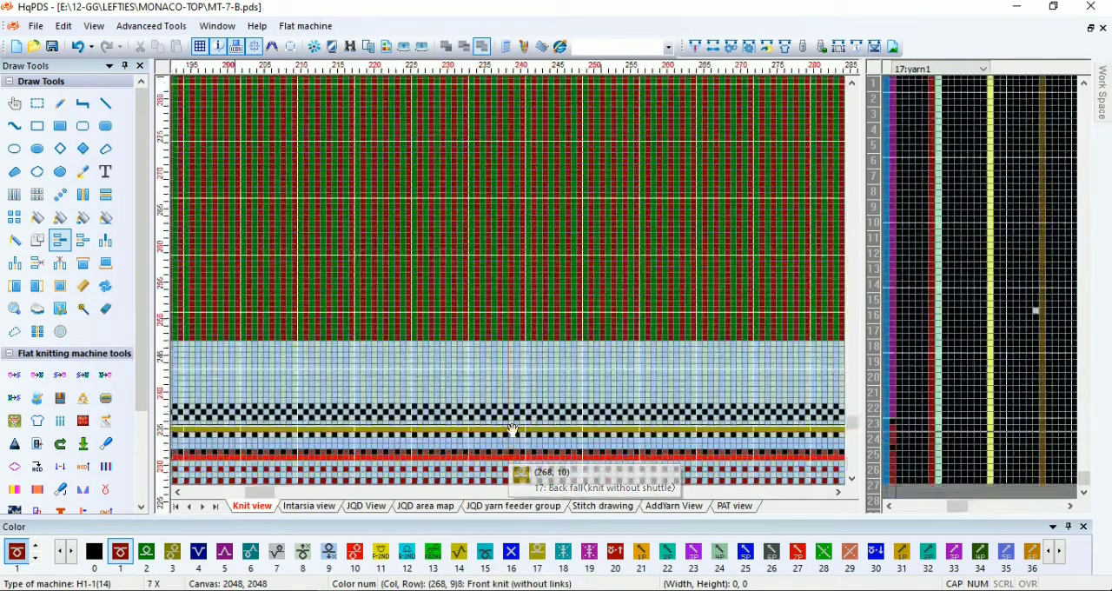
scroll(513, 429, "up", 2)
left_click(52, 47)
scroll(512, 313, "up", 4)
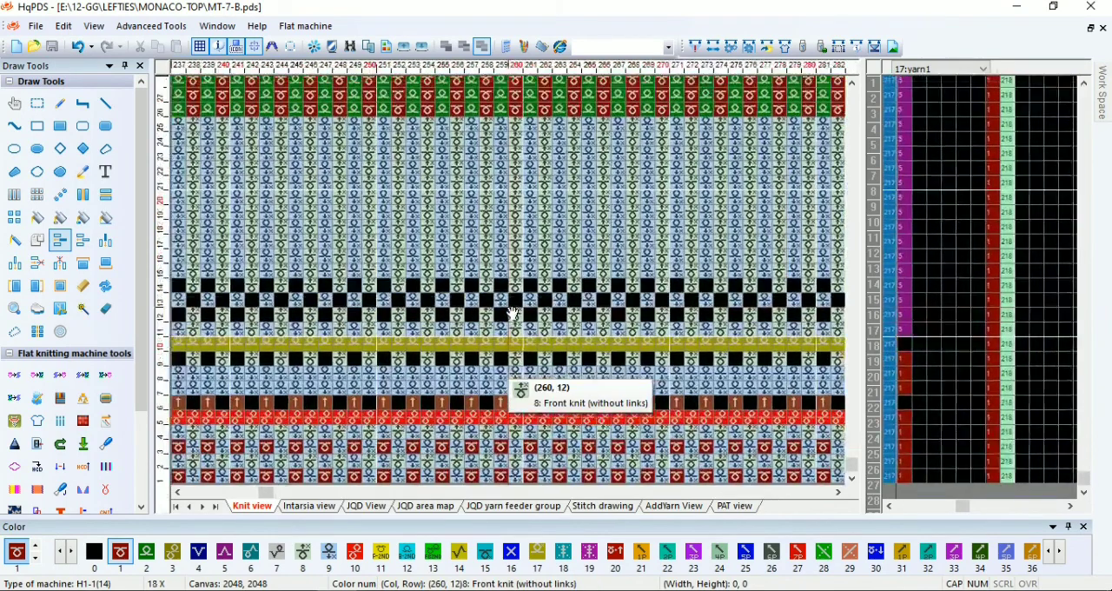
scroll(513, 313, "up", 1)
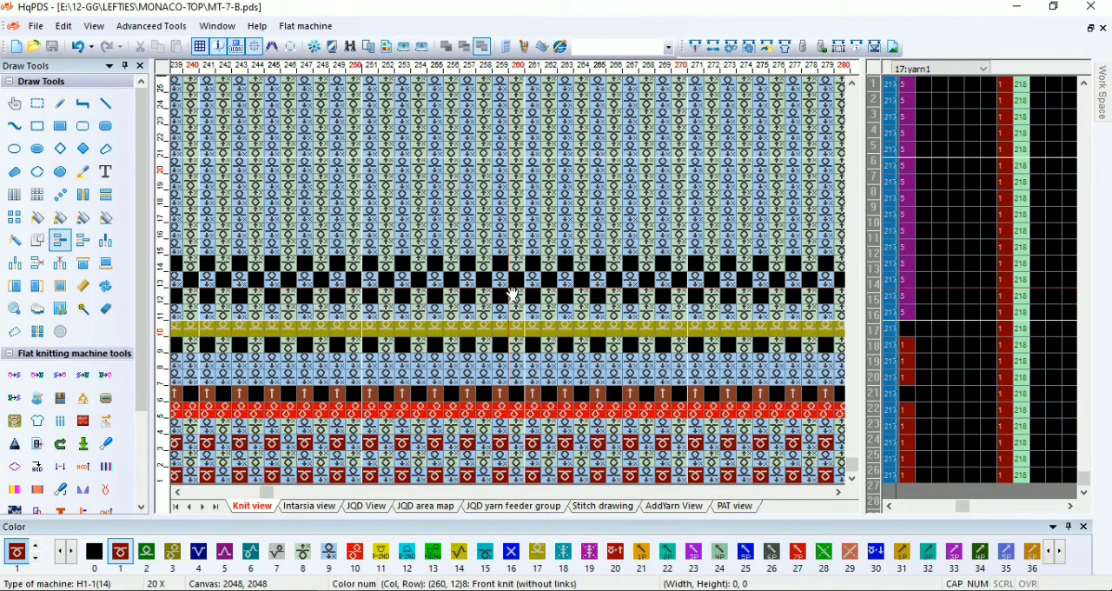
left_click(15, 426)
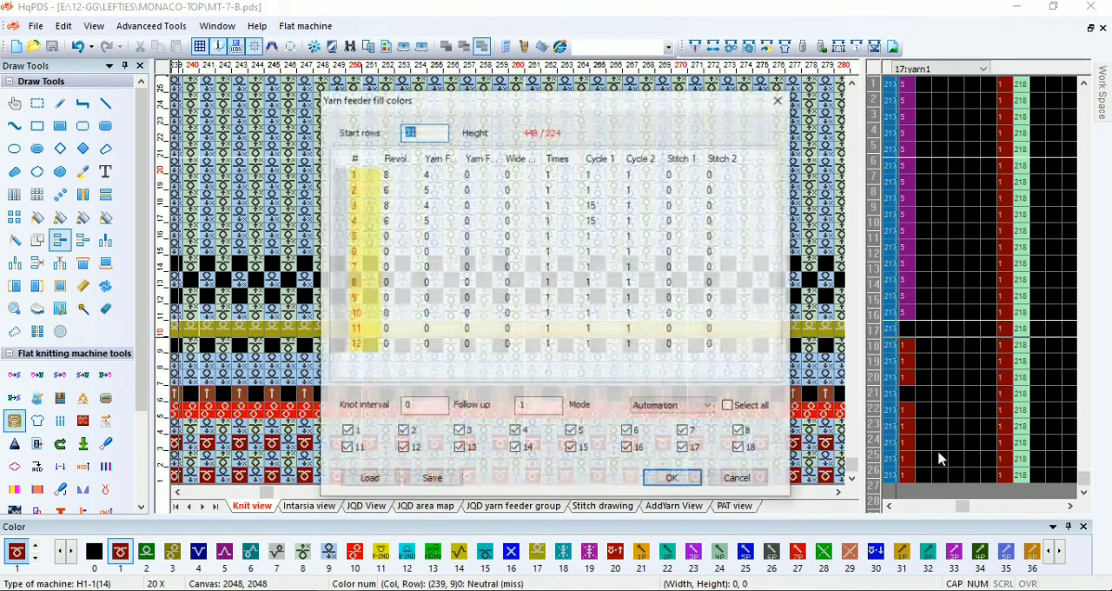
left_click(780, 99)
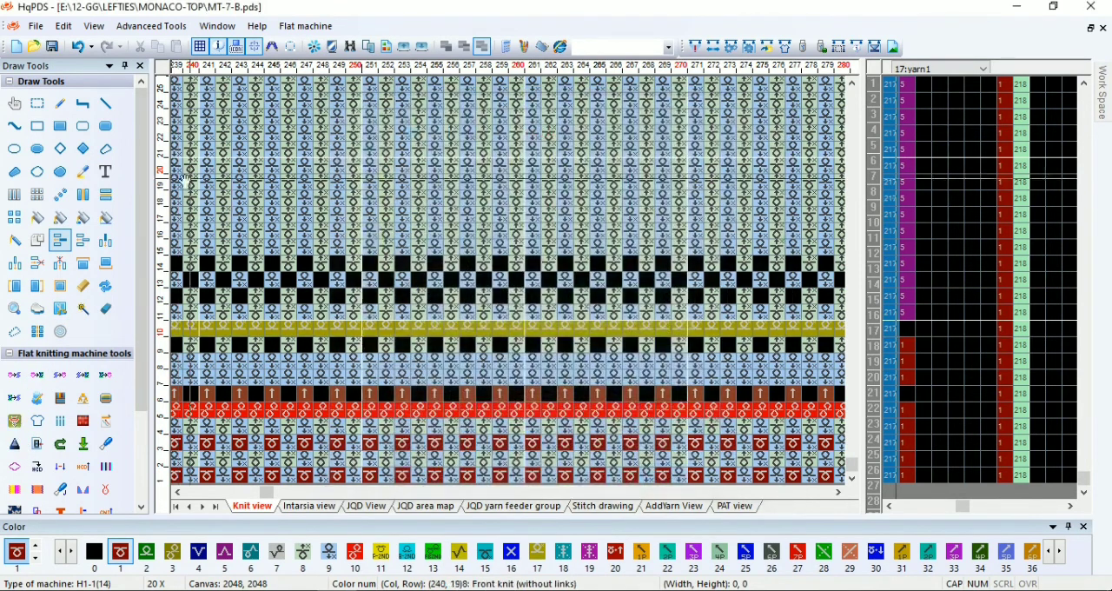
Fill yarn feeders from row 27: 24 revolutions on feeder 5, 30 on feeder 4, and 30 each on 5 and 4 with Cycle 1 at 2
left_click(36, 103)
scroll(513, 327, "down", 1)
scroll(512, 326, "down", 1)
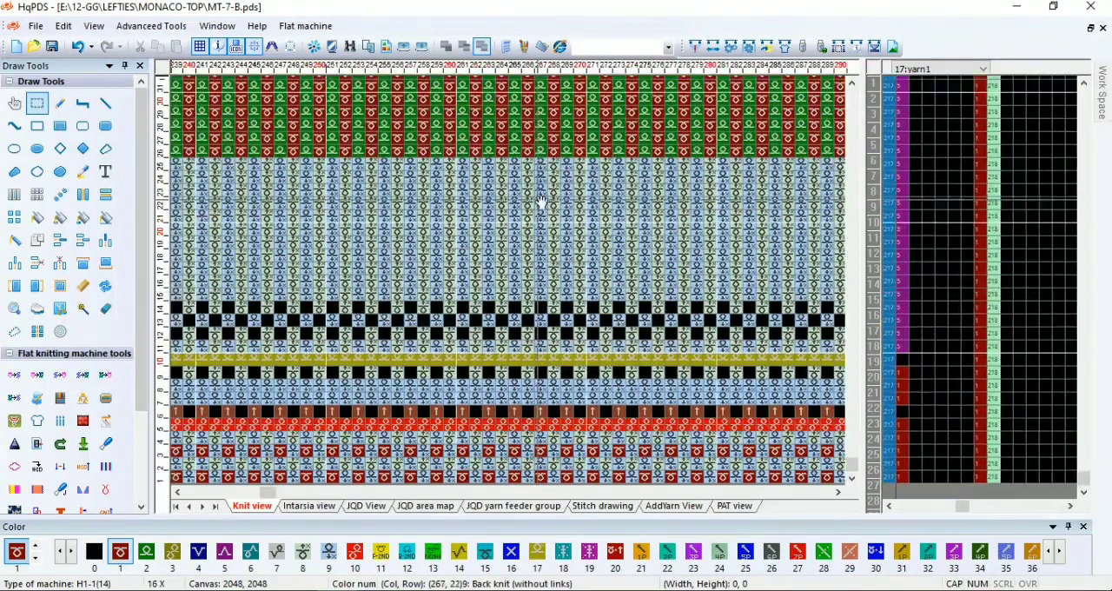
scroll(513, 430, "up", 1)
left_click_drag(536, 154, 516, 476)
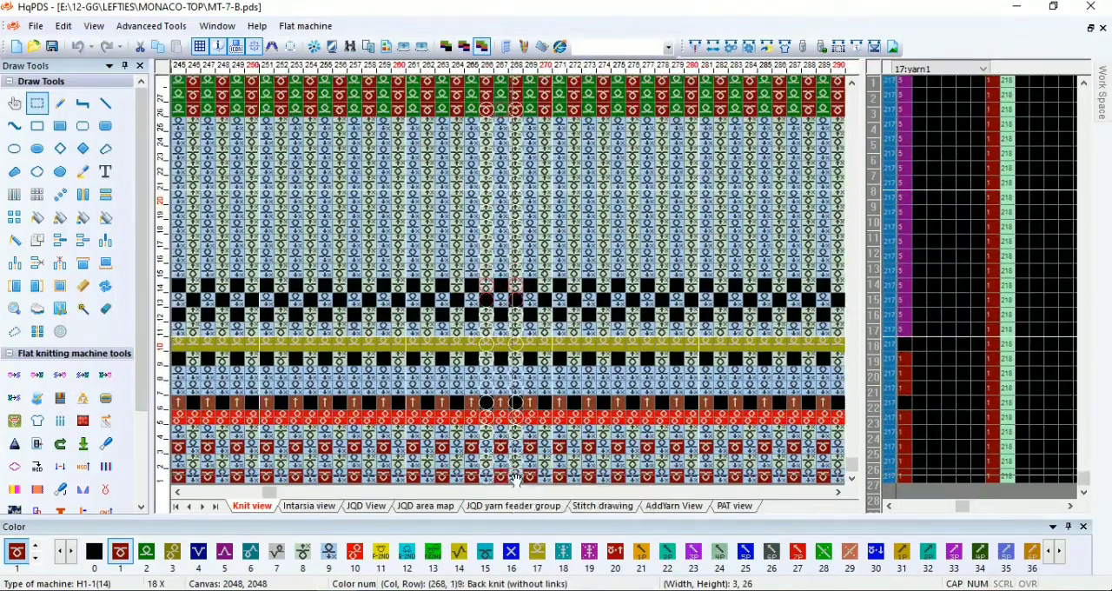
left_click(14, 421)
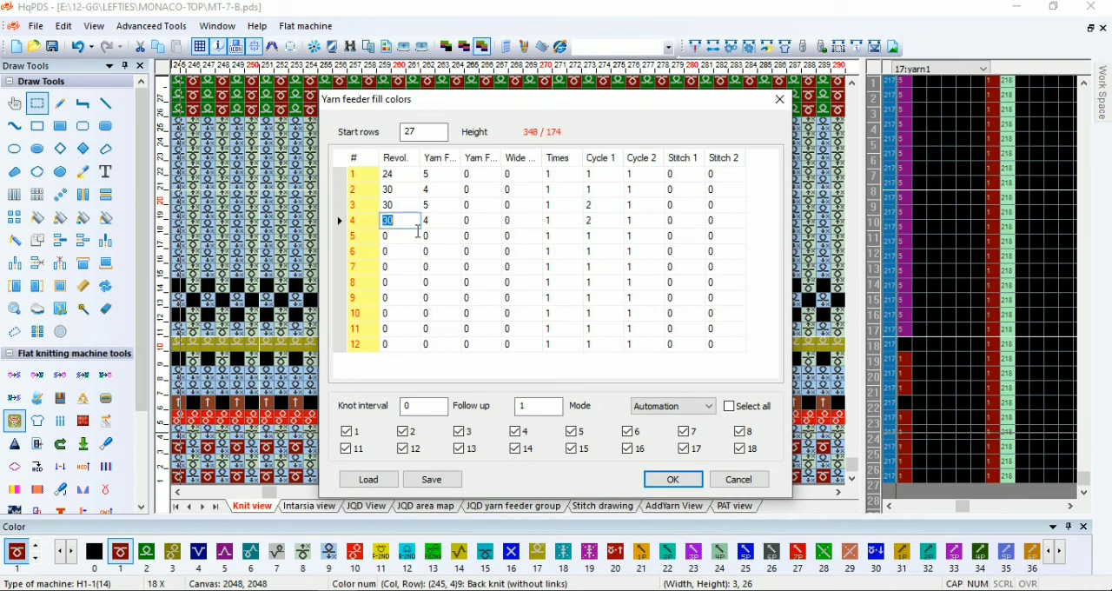
left_click(671, 479)
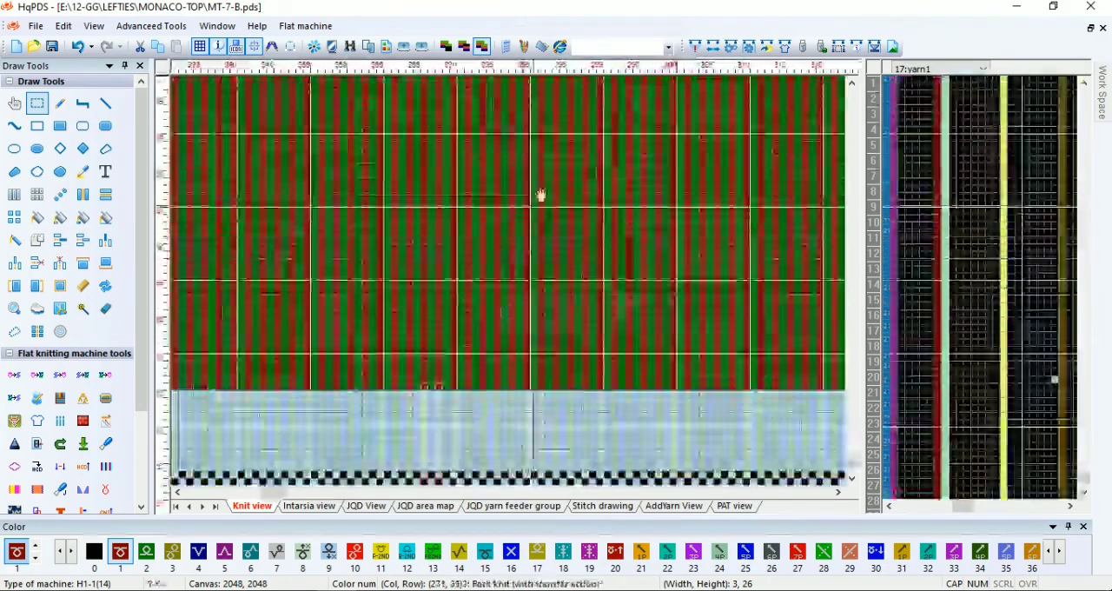
Mark the knots at the first feeder change in the Knot (1) column: color 4 at row 73 and color 5 at row 76
scroll(513, 286, "down", 3)
scroll(512, 287, "up", 6)
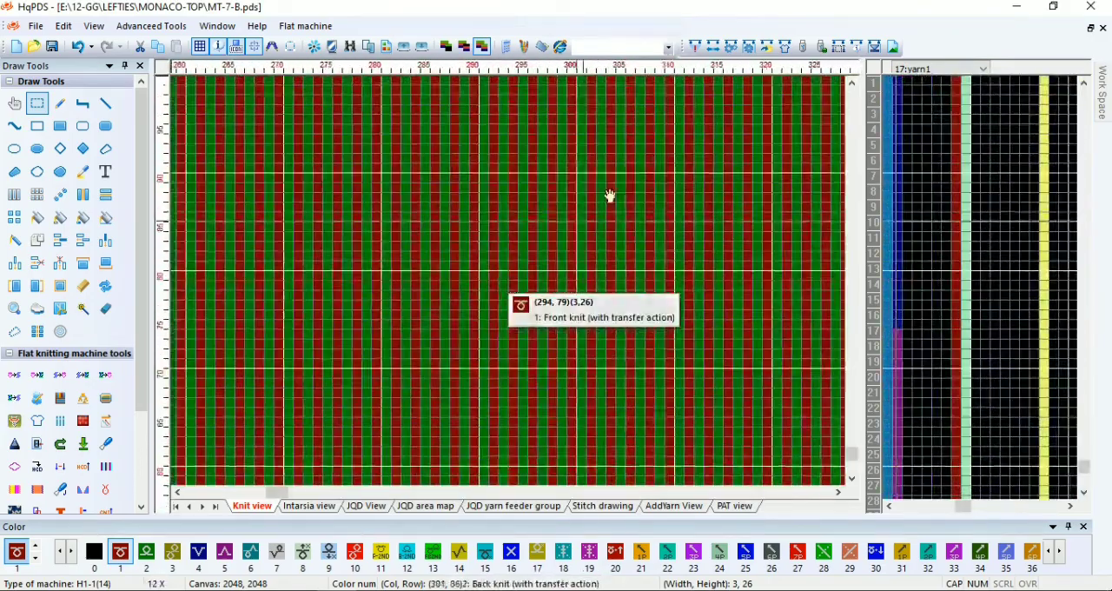
scroll(715, 328, "up", 5)
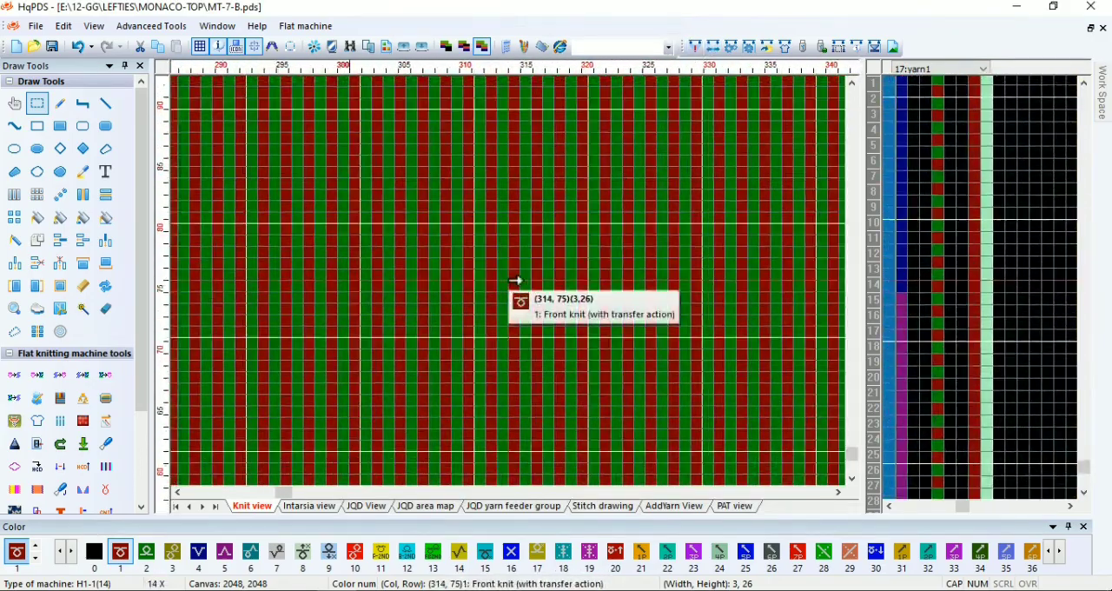
key("4")
key("p")
left_click(955, 273)
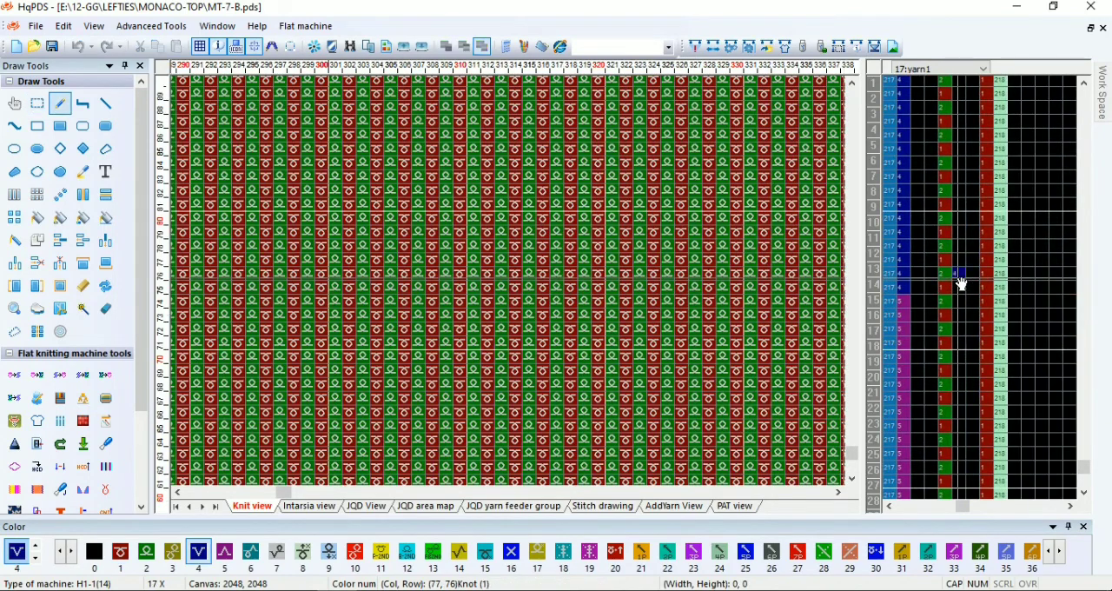
key("5")
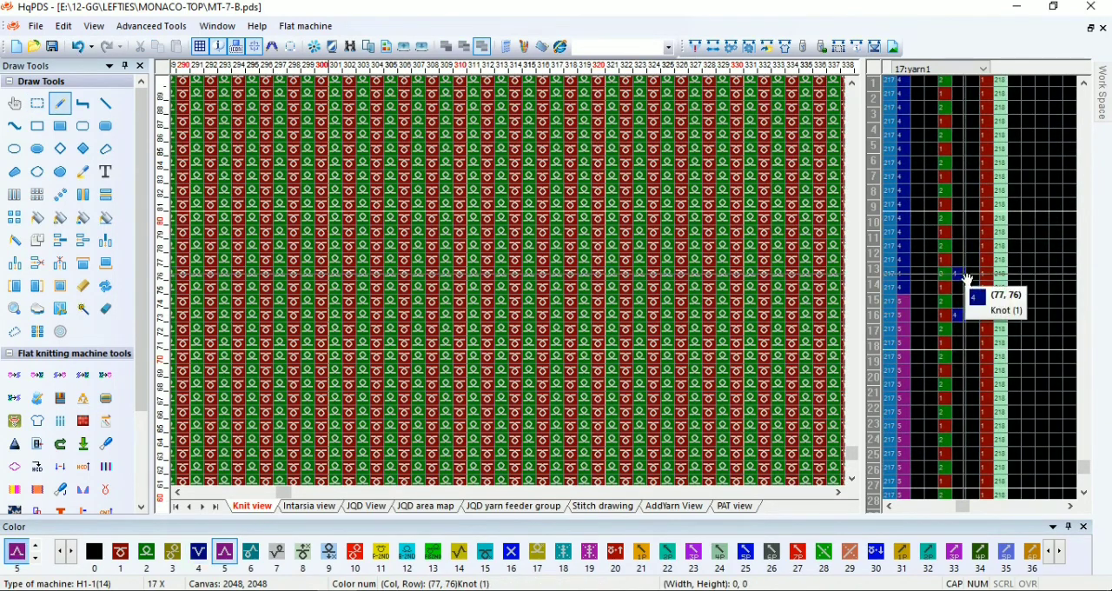
left_click(964, 276)
Mark the second feeder change in the Knot (1) column, with color 5 at row 133 and color 4 for the other knot
scroll(961, 239, "down", 4)
scroll(966, 347, "up", 5)
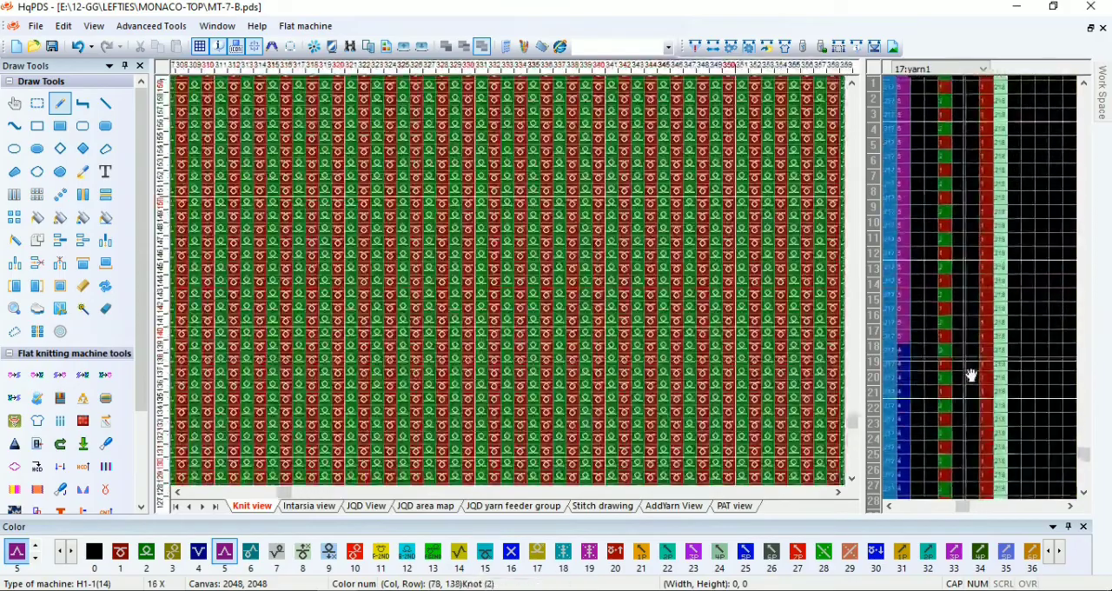
left_click(966, 367)
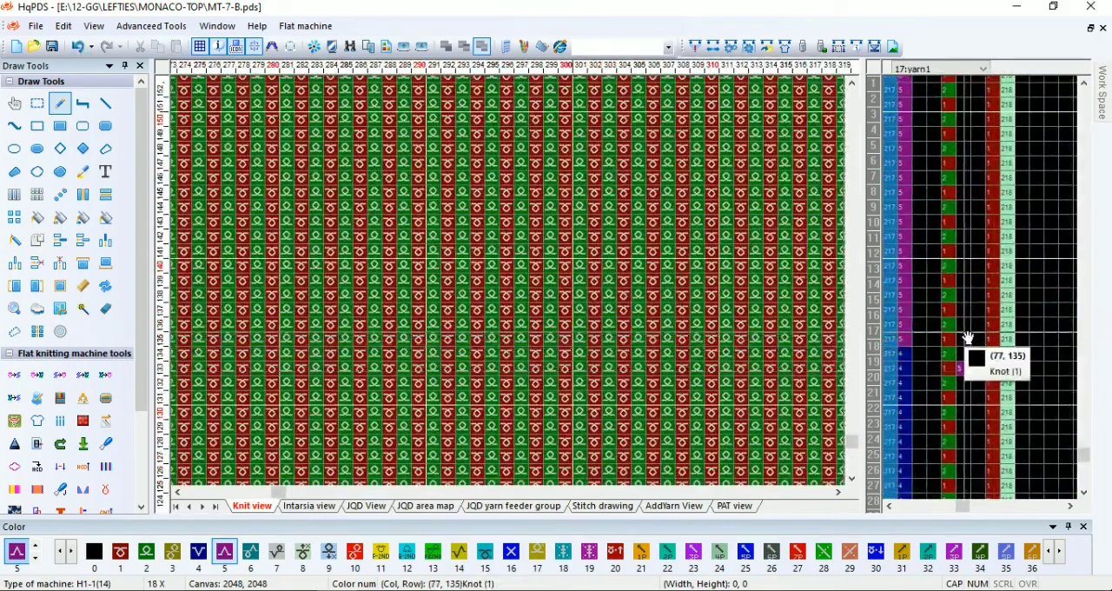
key("4")
Mark the knots at the third feeder change in the Knot (1) column: color 4 at row 192 and color 5 at row 195
scroll(973, 260, "down", 2)
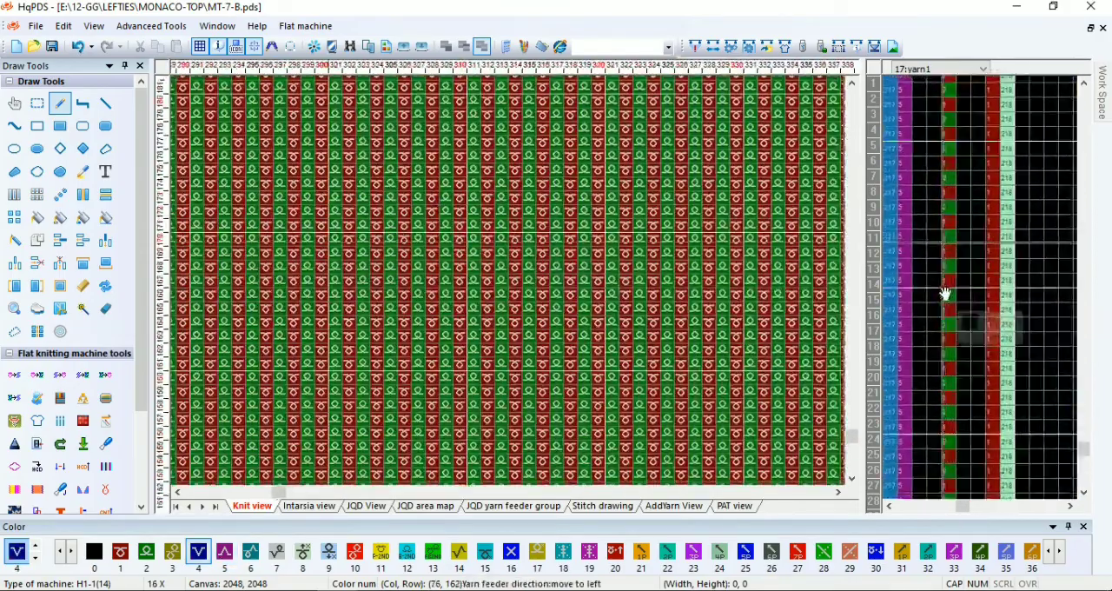
scroll(511, 281, "down", 3)
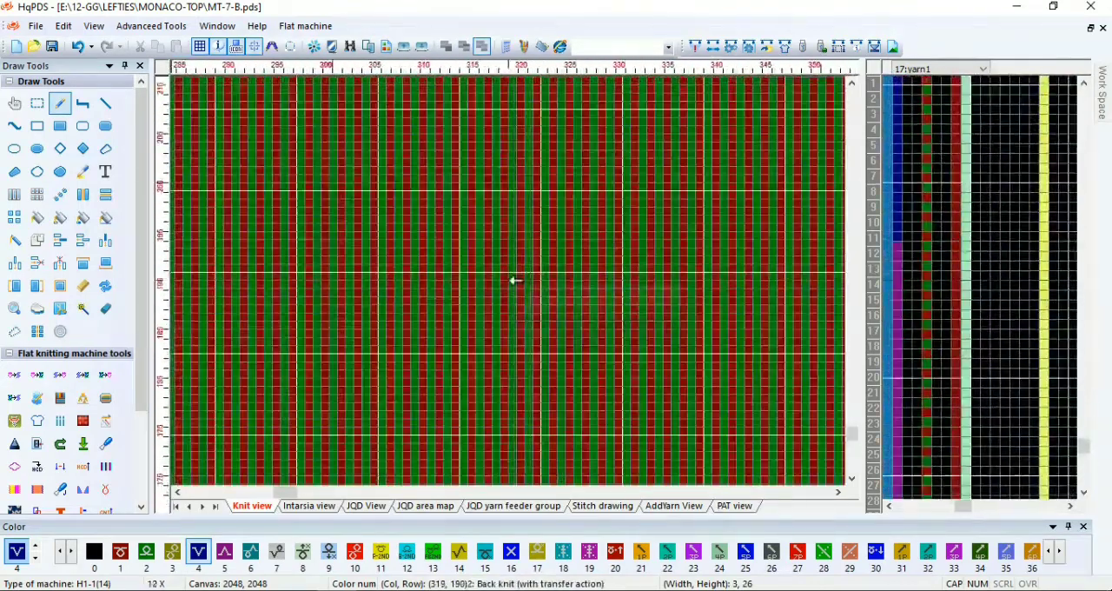
scroll(515, 280, "up", 2)
left_click(951, 215)
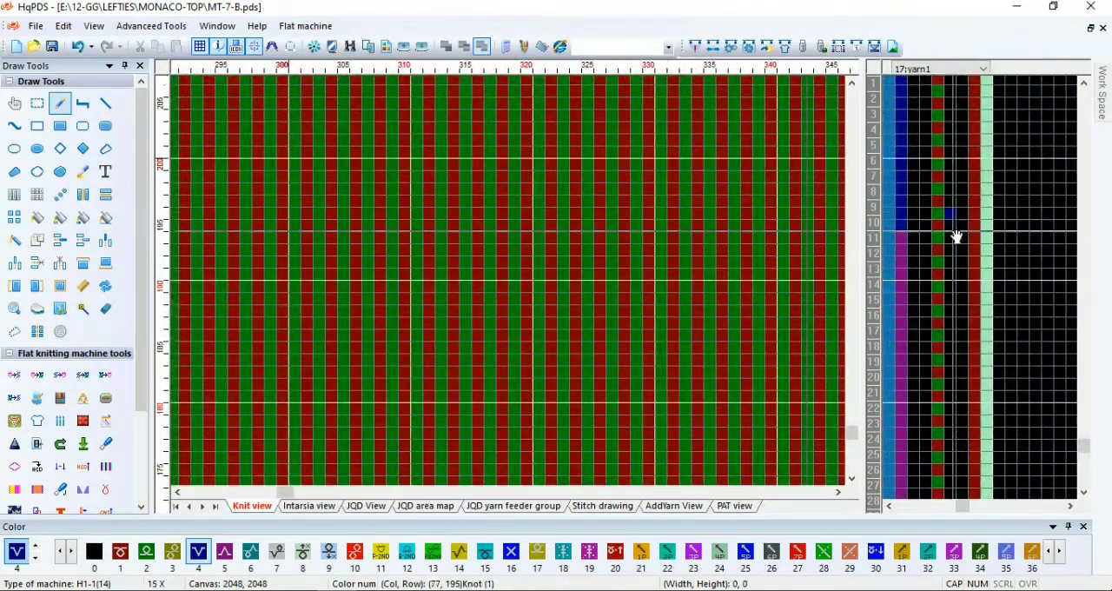
left_click(951, 251)
key("5")
left_click(950, 213)
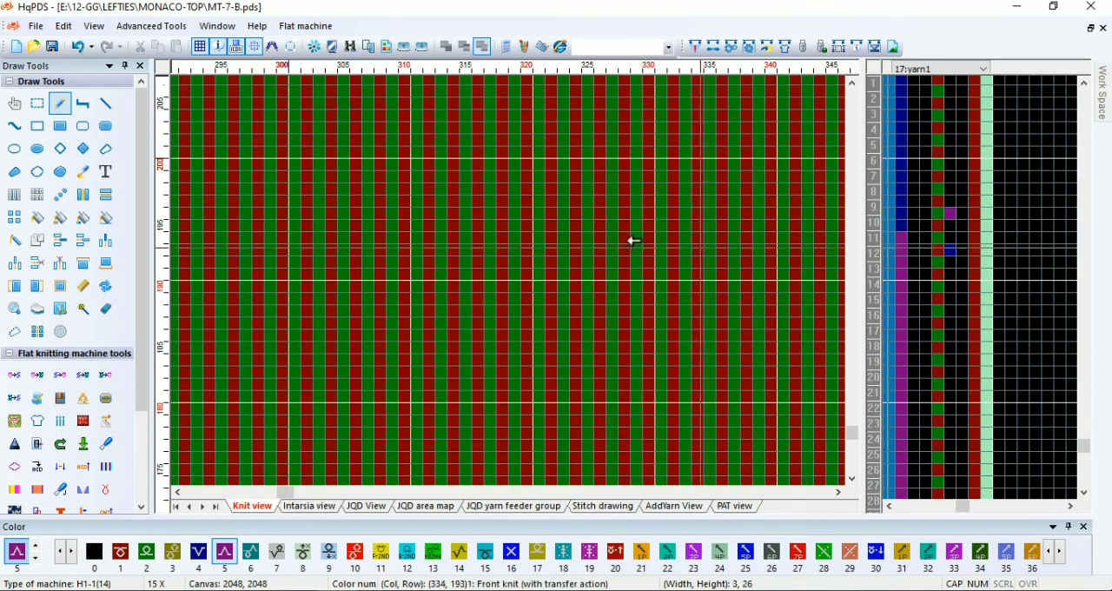
Array-copy the 5-column, 120-row yarn feeder block with its knot marks upward through the remaining body rows
left_click(36, 194)
mouse_move(903, 240)
left_mouse_down()
mouse_move(982, 335)
mouse_move(953, 464)
mouse_move(960, 292)
mouse_move(911, 293)
mouse_move(922, 419)
left_mouse_up()
scroll(982, 336, "down", 6)
scroll(960, 292, "up", 3)
scroll(959, 293, "down", 5)
scroll(919, 293, "up", 2)
scroll(920, 304, "up", 2)
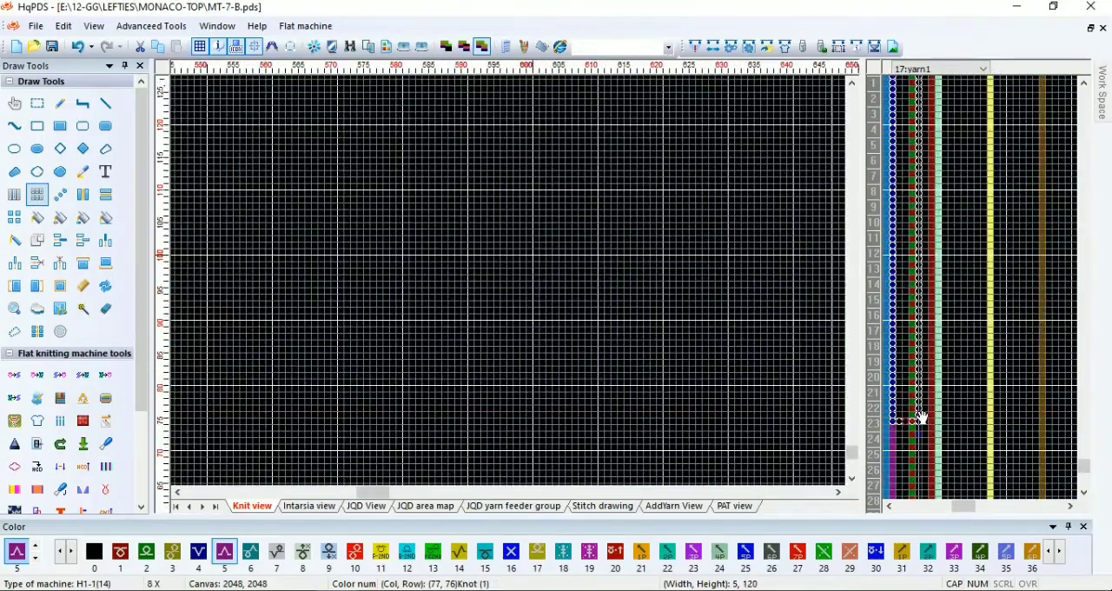
left_click_drag(899, 334, 513, 286)
scroll(906, 243, "down", 4)
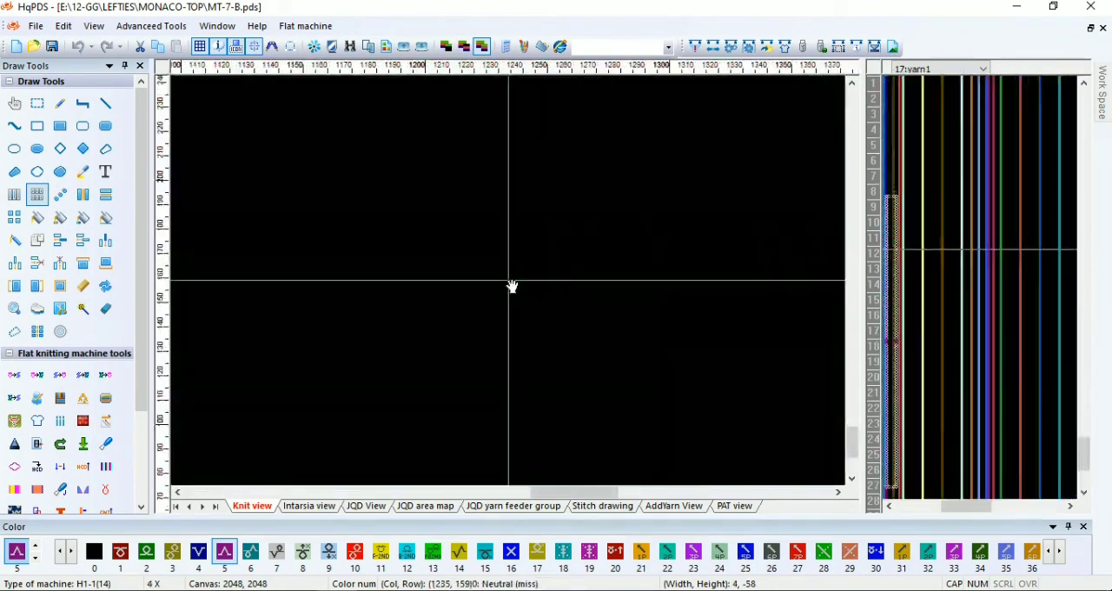
scroll(512, 286, "down", 4)
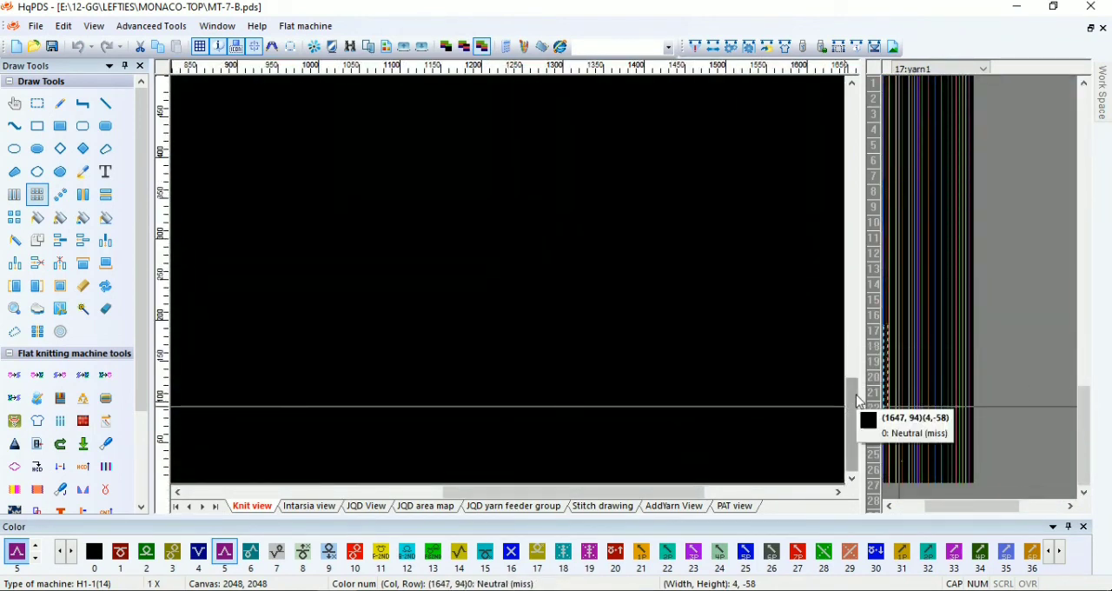
left_click_drag(855, 400, 856, 318)
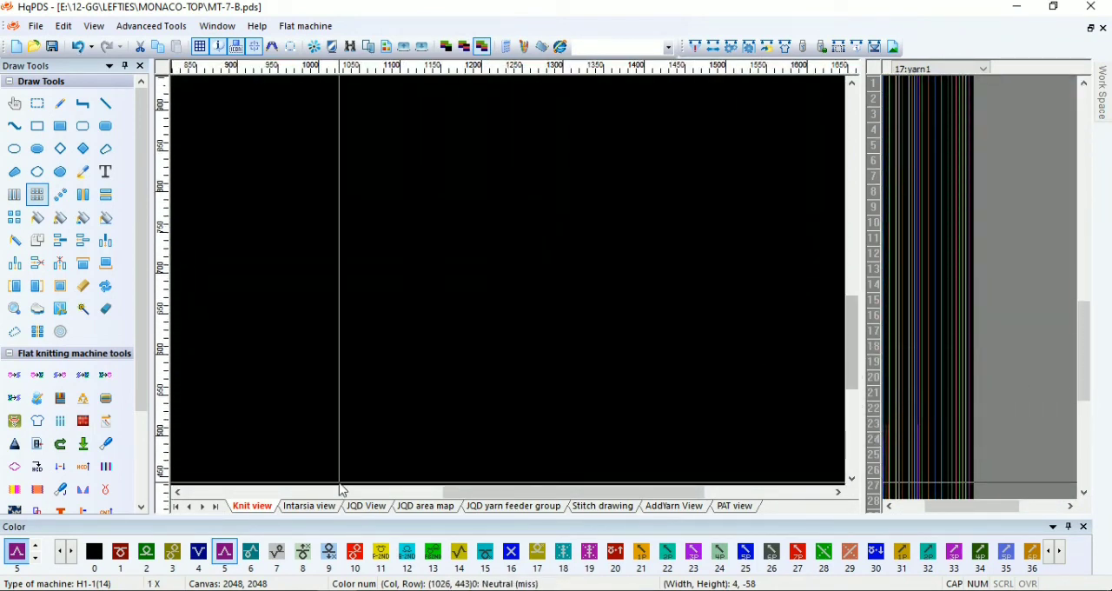
left_click_drag(476, 495, 280, 496)
scroll(240, 448, "up", 4)
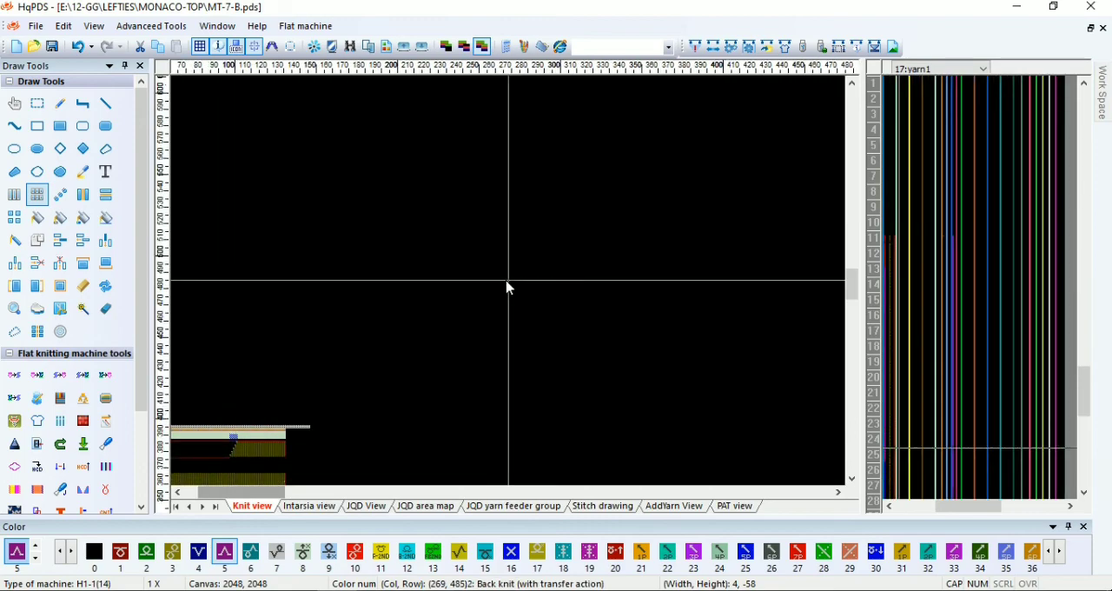
scroll(470, 366, "up", 8)
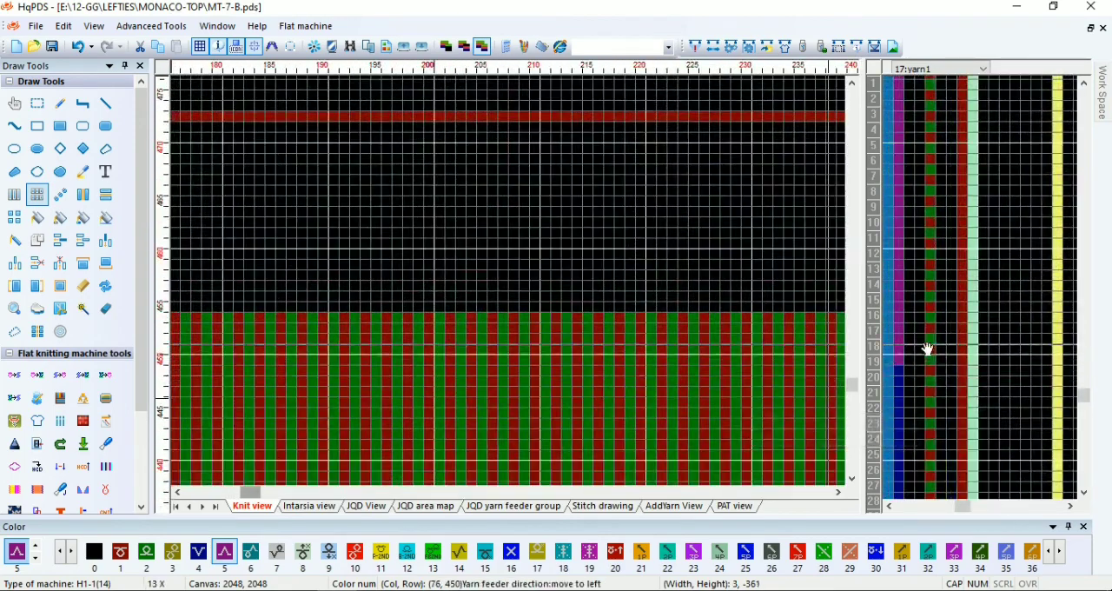
Inspect the copied yarn feeder block and the knitting rows from the hem to the neck of the MT-7-B pattern
scroll(514, 274, "down", 4)
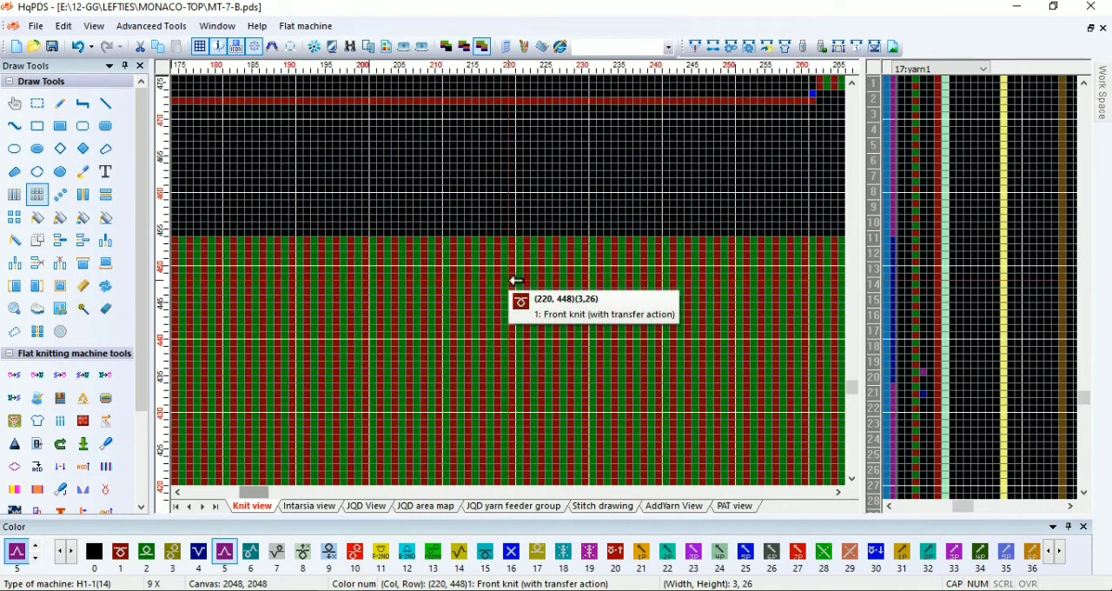
scroll(515, 280, "up", 2)
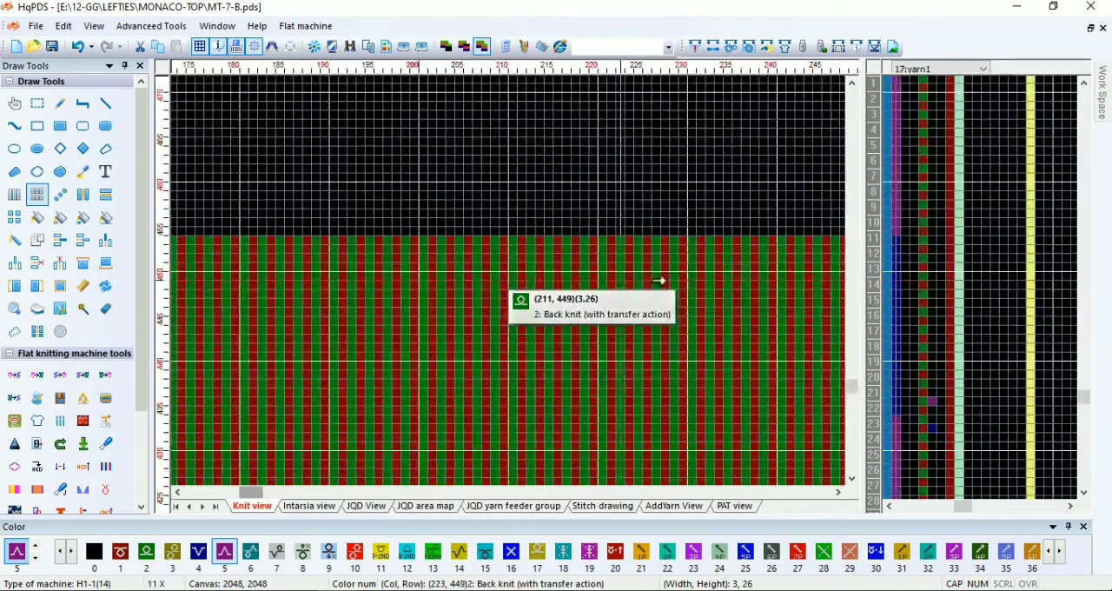
left_click_drag(897, 251, 1016, 270)
scroll(961, 167, "up", 3)
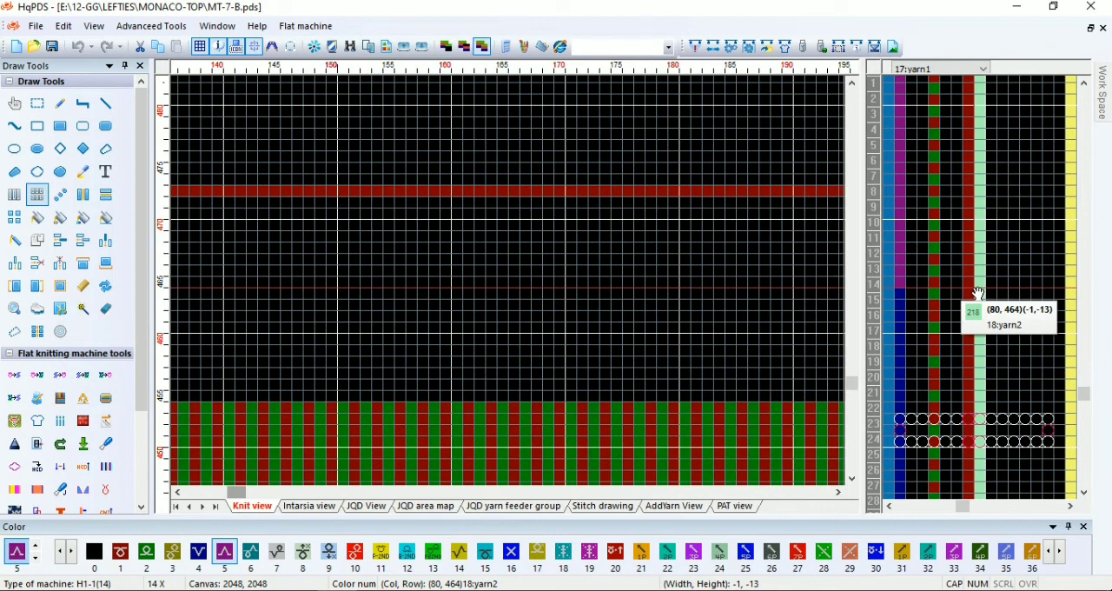
left_click_drag(978, 293, 923, 206)
scroll(964, 187, "up", 1)
scroll(949, 196, "down", 2)
scroll(938, 252, "up", 2)
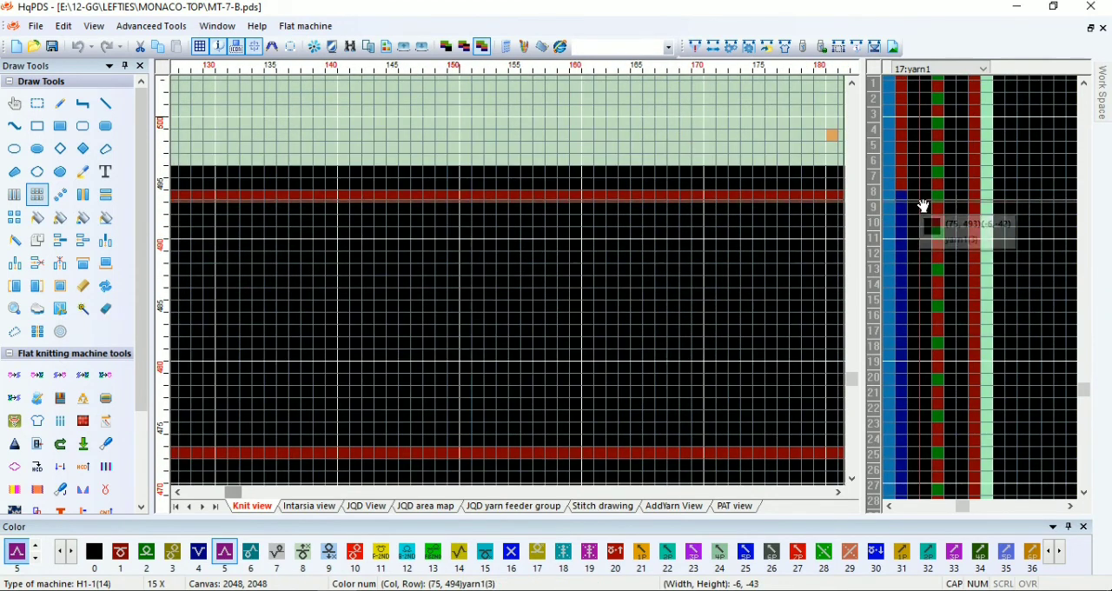
scroll(466, 313, "down", 2)
scroll(466, 312, "down", 5)
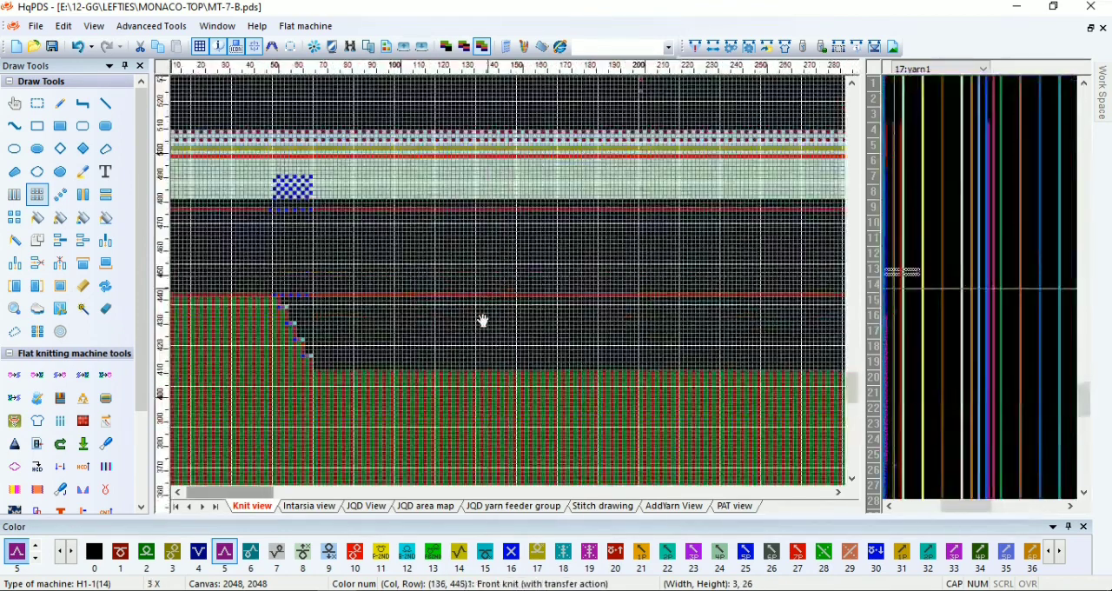
scroll(511, 286, "down", 3)
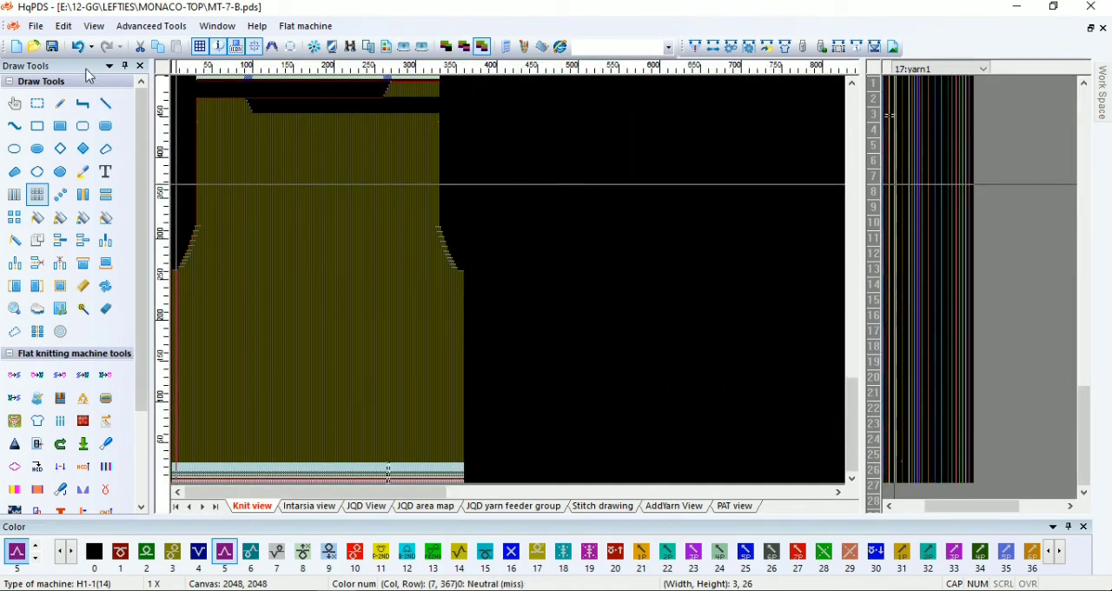
scroll(512, 435, "up", 3)
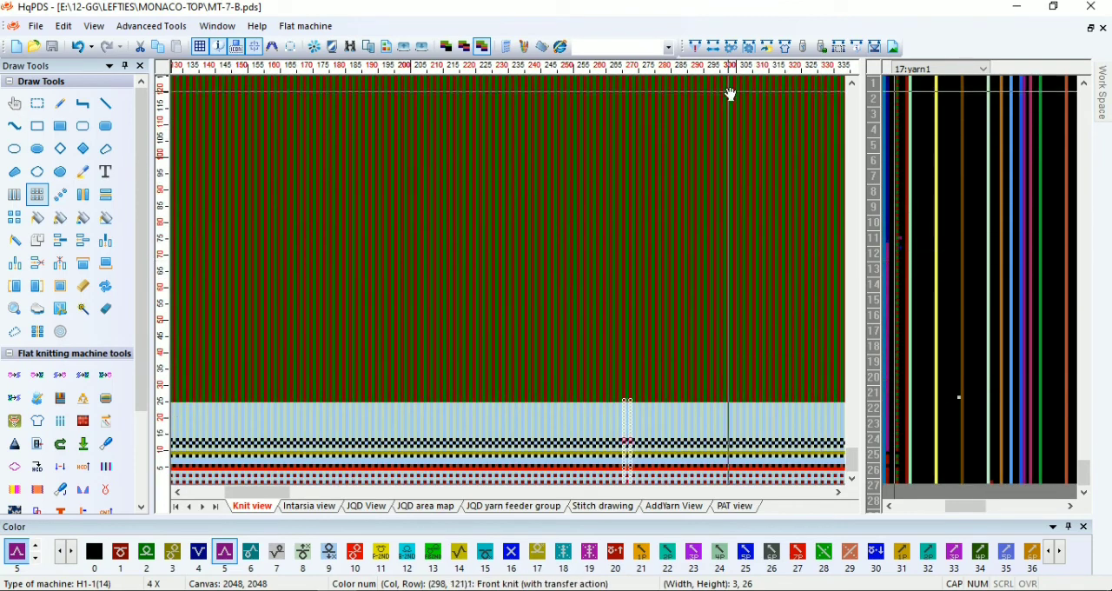
Compile the MT-7-B pattern and dismiss the compiling information
left_click(697, 49)
left_click(675, 542)
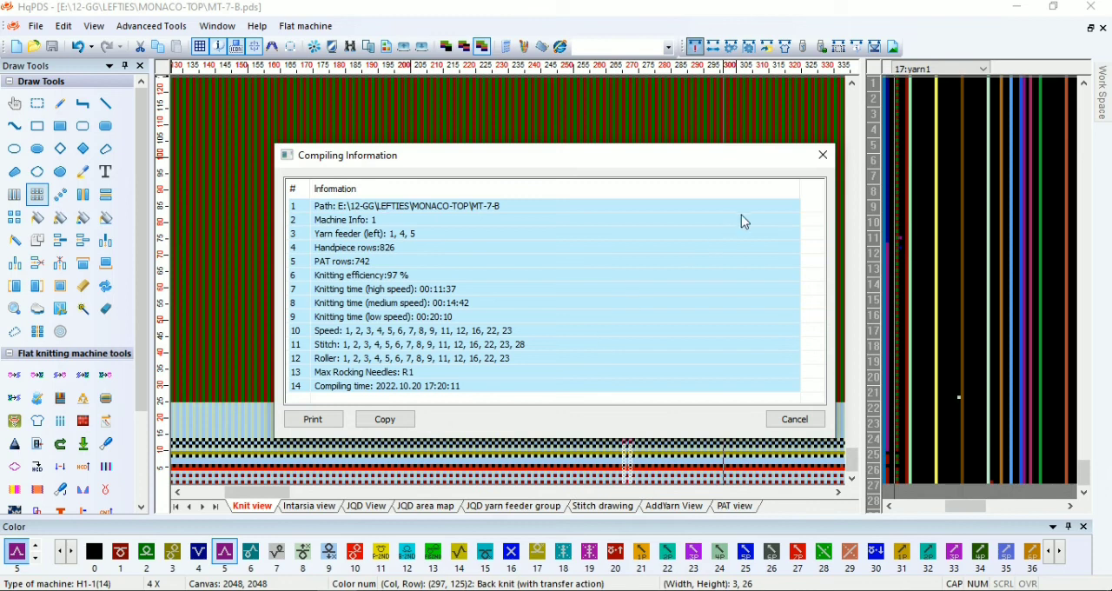
left_click(823, 155)
scroll(511, 421, "down", 2)
scroll(518, 465, "up", 1)
left_click(695, 46)
left_click(670, 536)
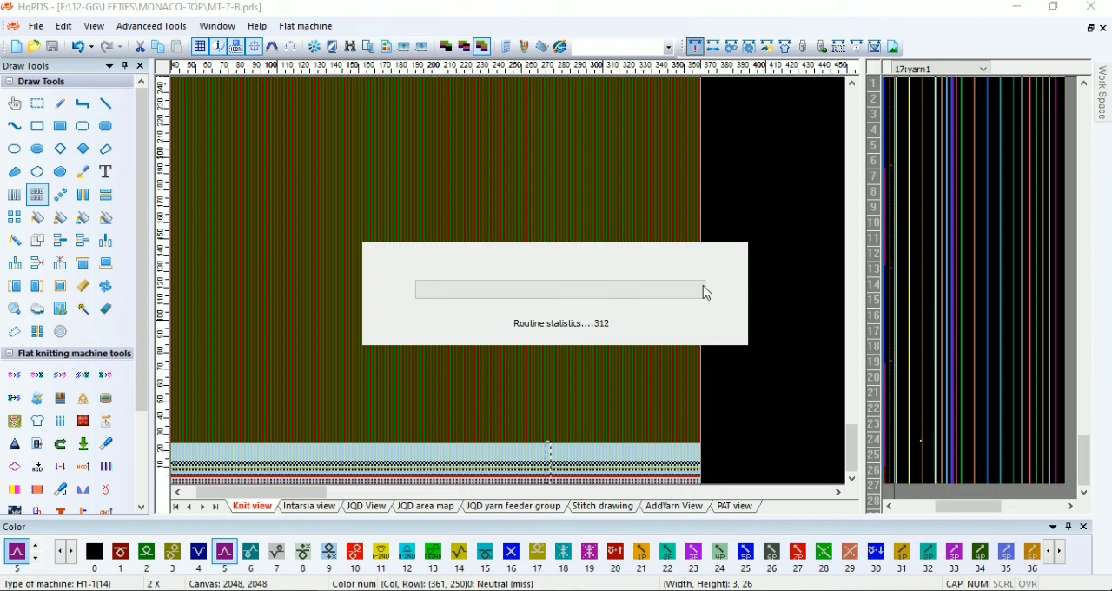
left_click(821, 156)
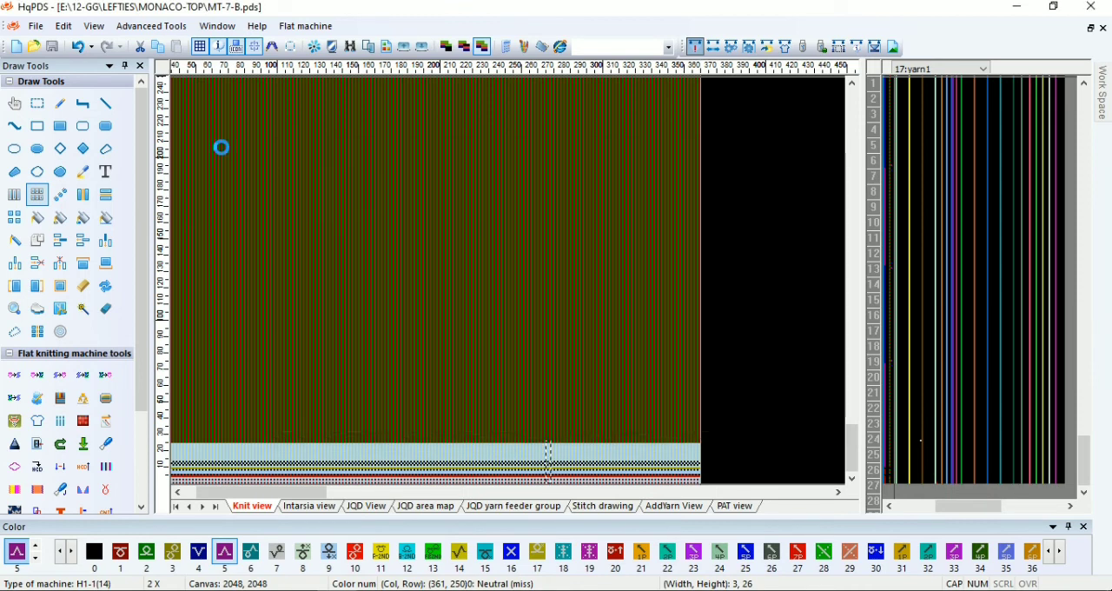
Save a copy of the pattern as MT-7-F for the front piece
left_click(35, 27)
left_click(67, 165)
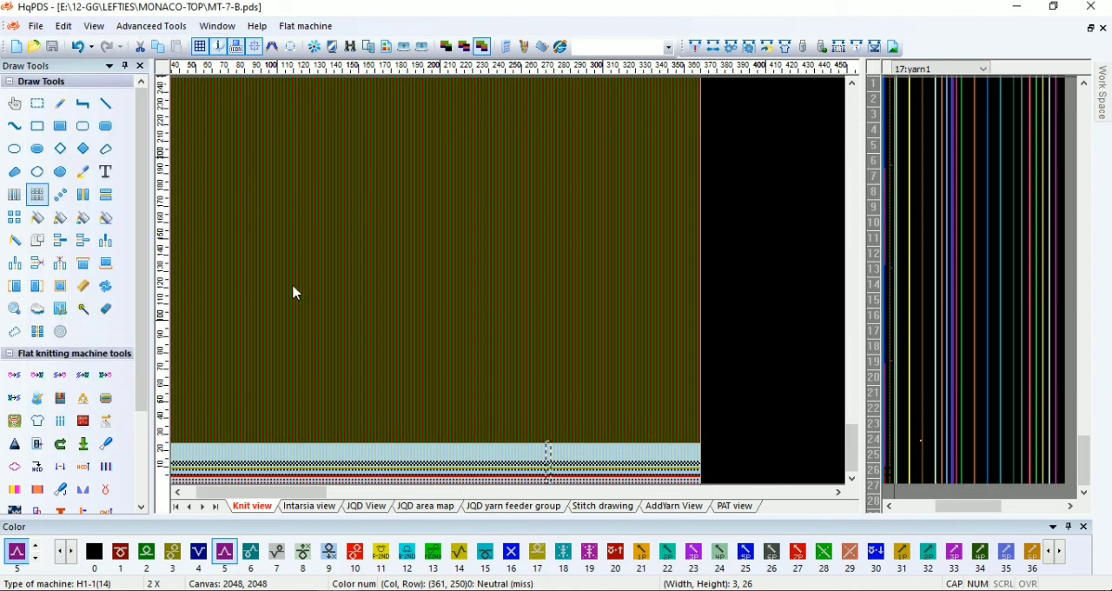
left_click(173, 350)
key("BackSpace")
type("F")
left_click(402, 405)
In the Craft Bill, set start needles to 365, Left body row 2 times to 7 and row 4 revolutions to 65
key("F4")
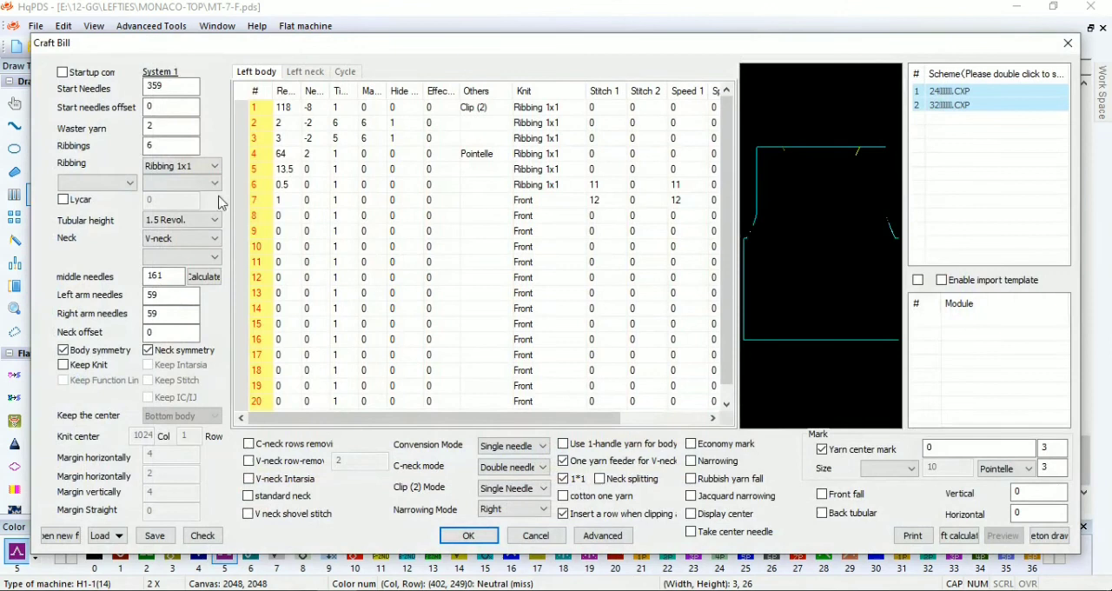
double_click(178, 89)
type("365")
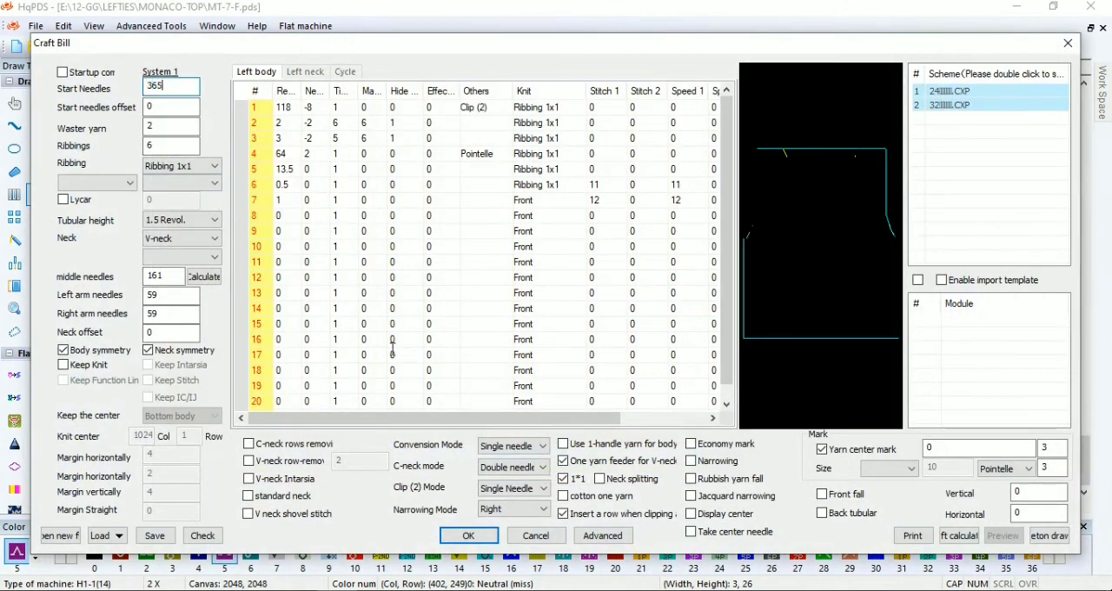
left_click(294, 104)
left_click(335, 122)
type("7")
left_click(346, 139)
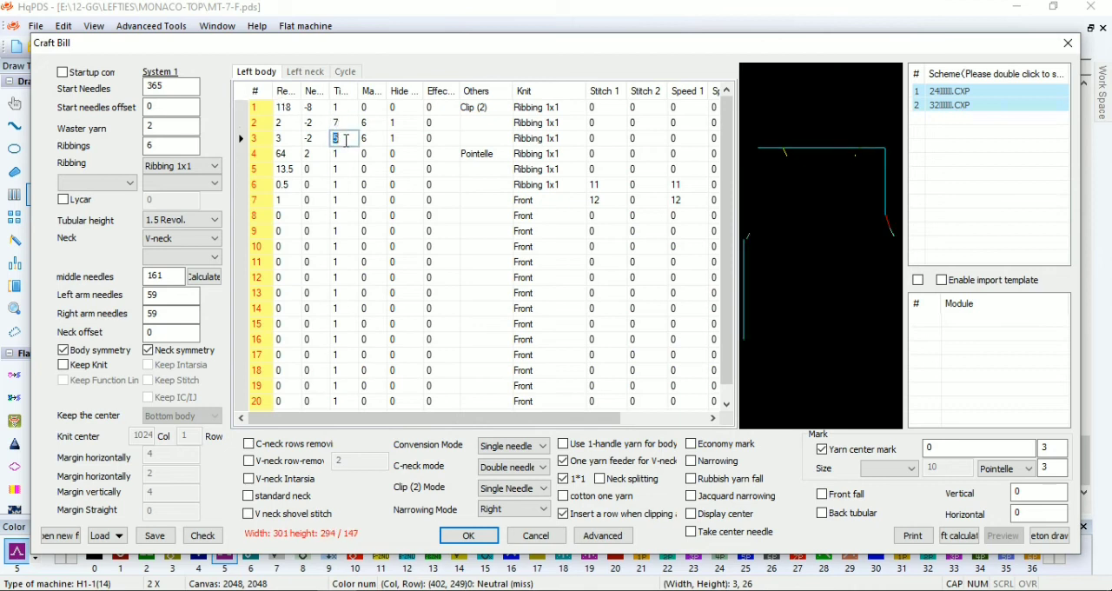
type("65")
key("Return")
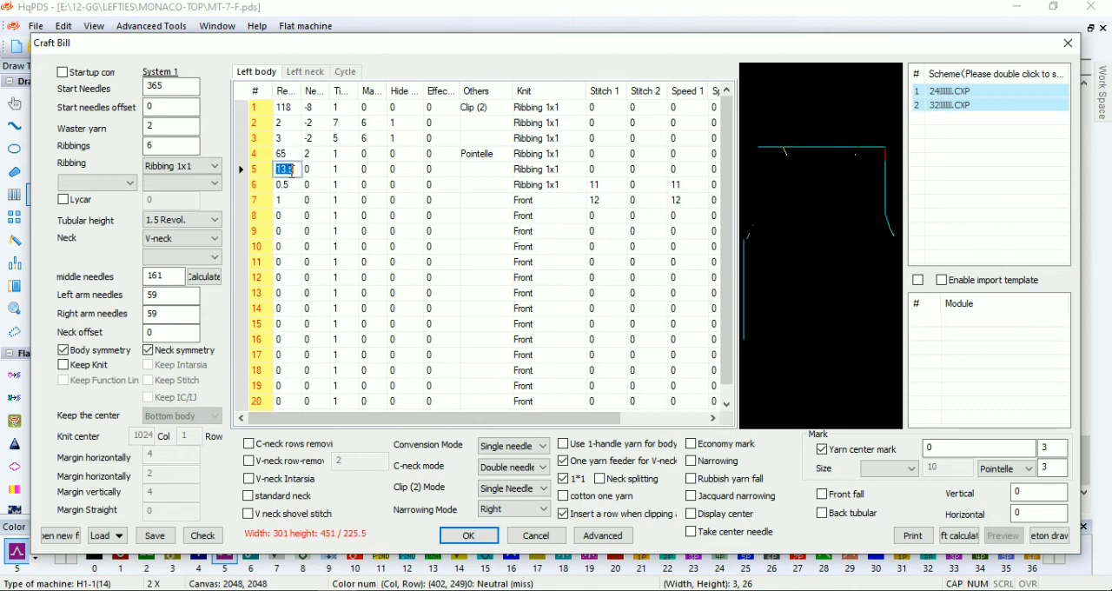
Fill in the Left neck: row 1 with 1 revolution, 2 needles, 32 times; row 2 with 2, 2, 3; row 3 with 8 revolutions
left_click(311, 73)
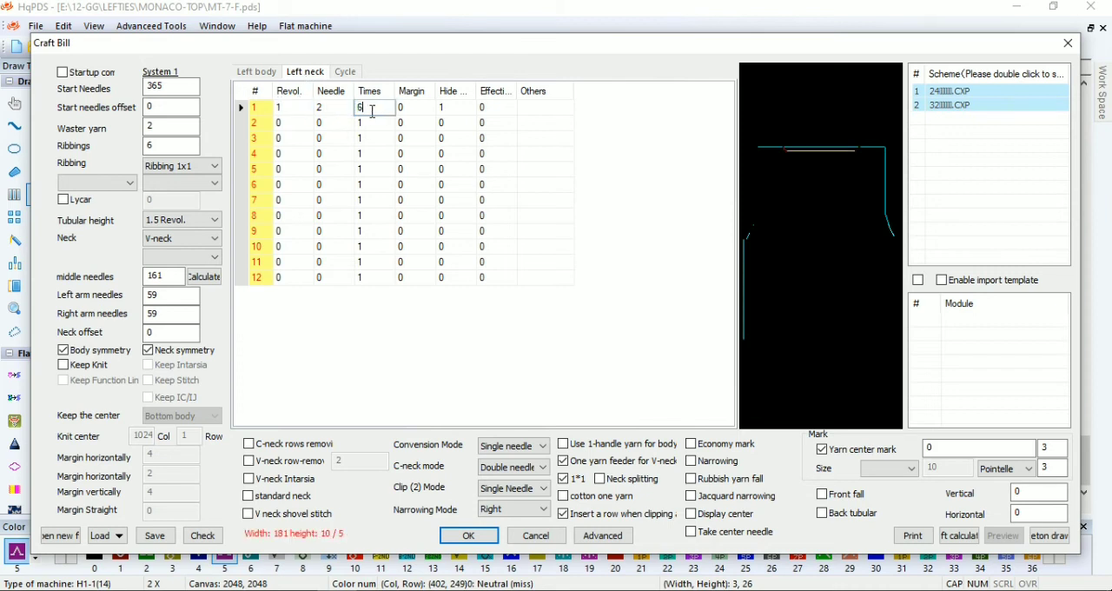
left_click(300, 125)
type("2")
left_click(341, 126)
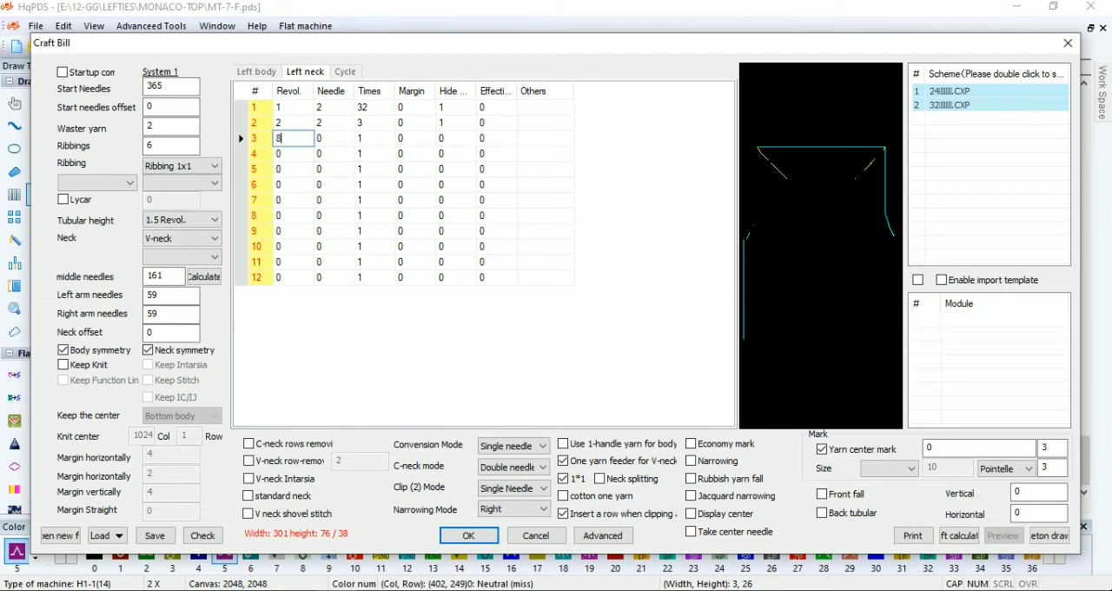
Set the middle needles to 39 and calculate the left and right arm needles
left_click(206, 277)
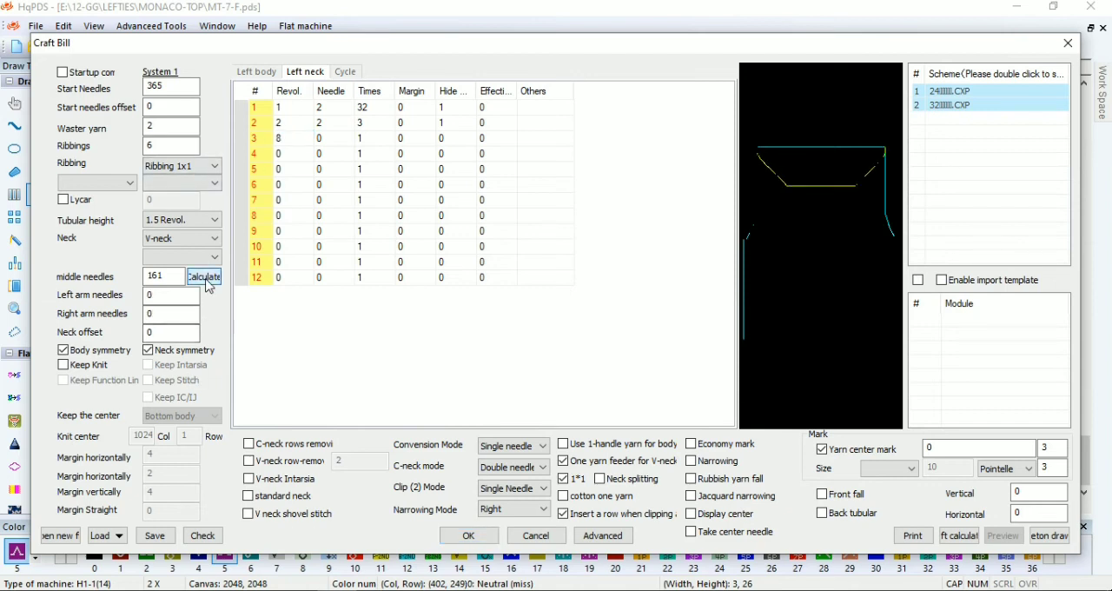
type("41")
left_click(206, 277)
double_click(173, 276)
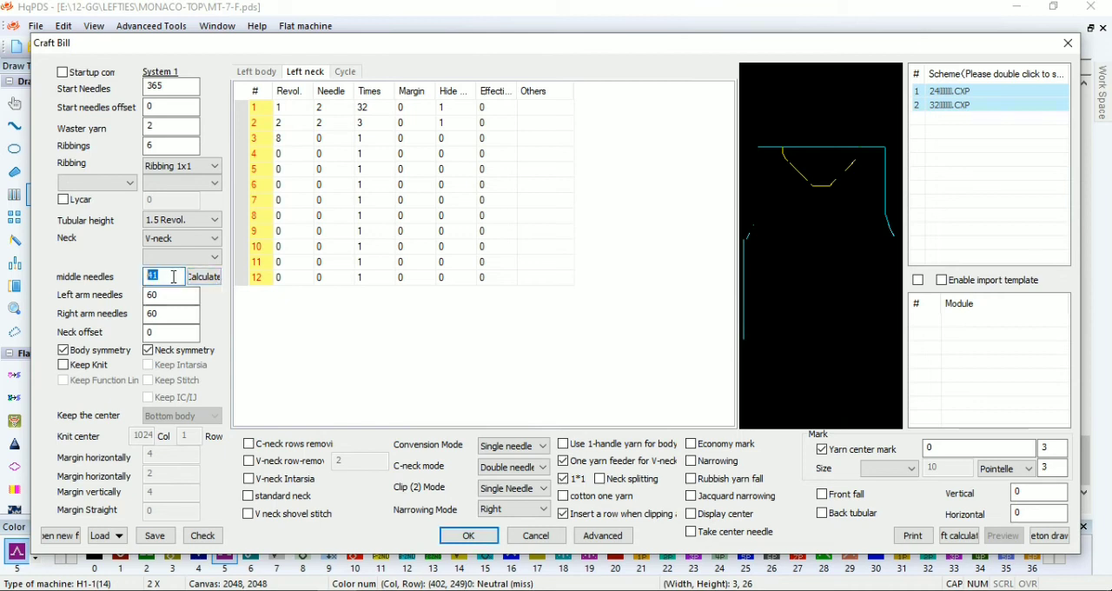
Enable V-neck Intarsia with C-neck mode Main yarn fall, then check the Craft Bill and generate the front pattern
left_click(289, 480)
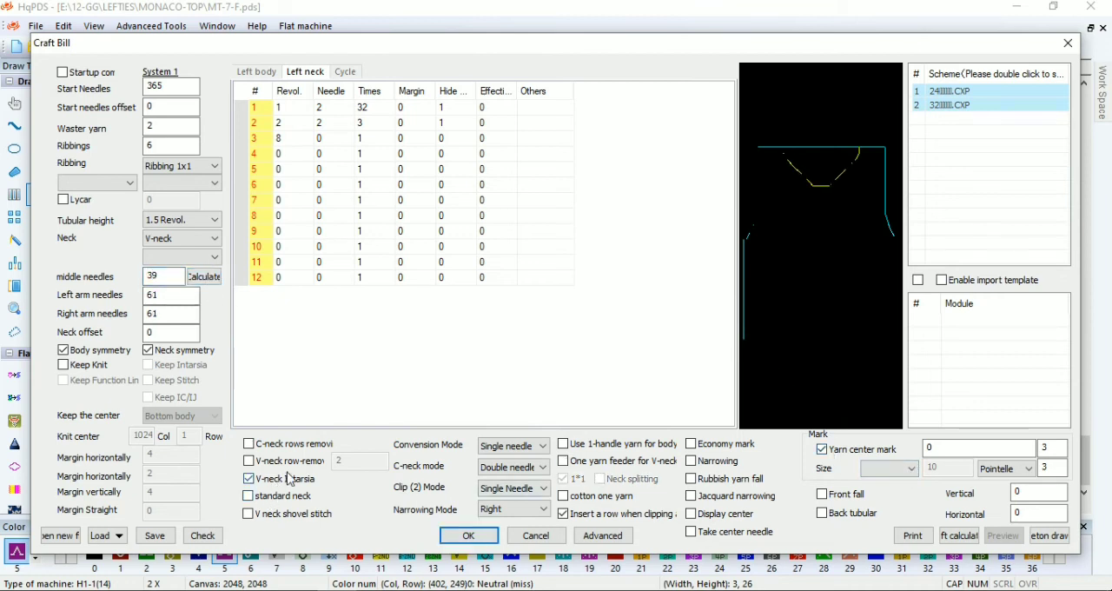
left_click(537, 470)
left_click(512, 328)
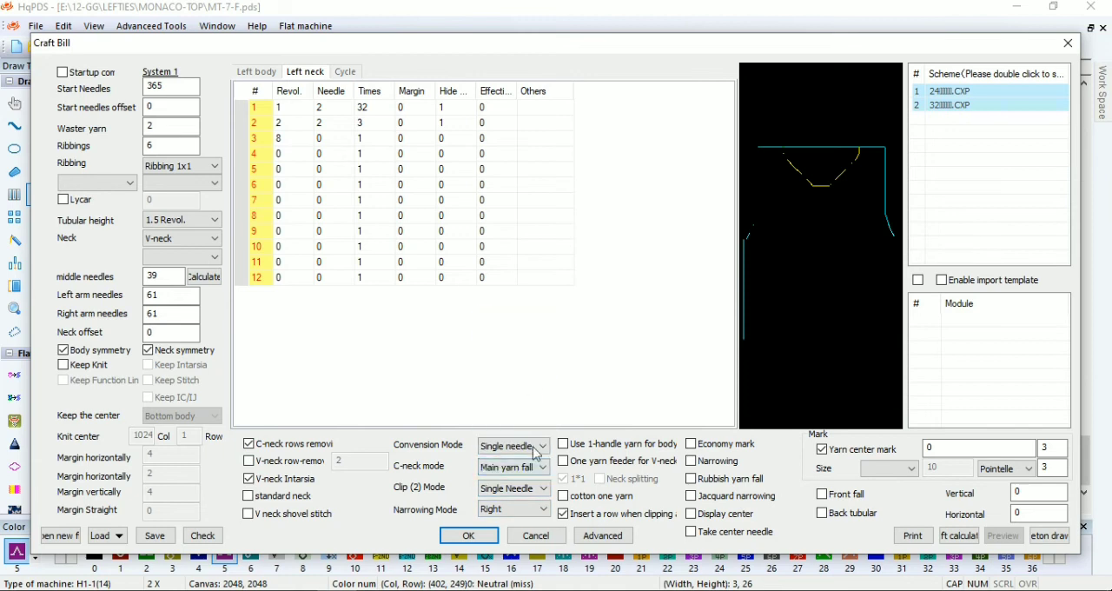
left_click(221, 533)
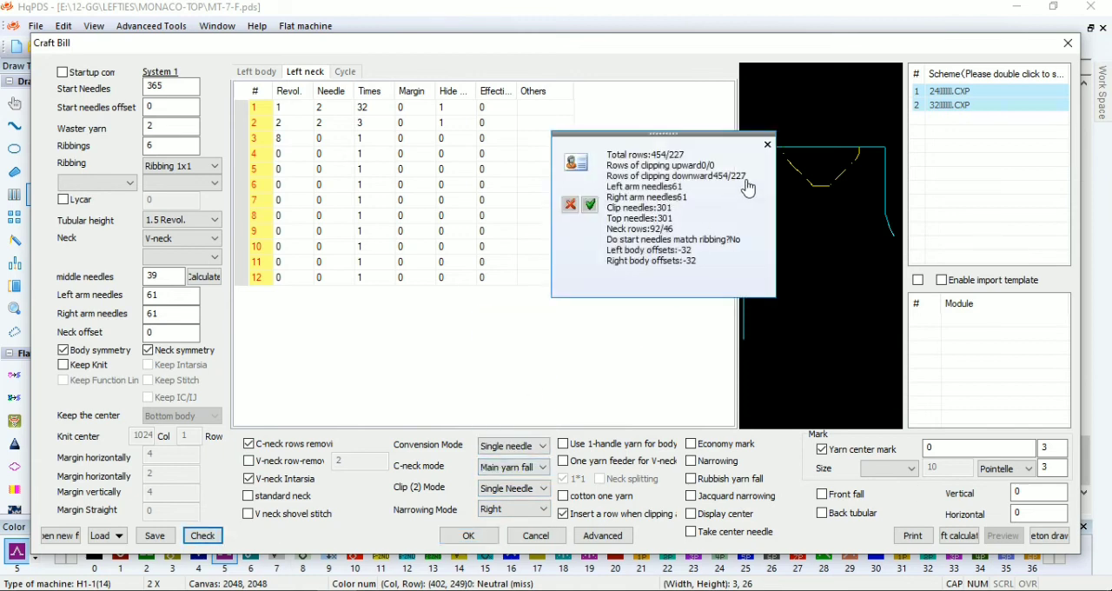
left_click(766, 146)
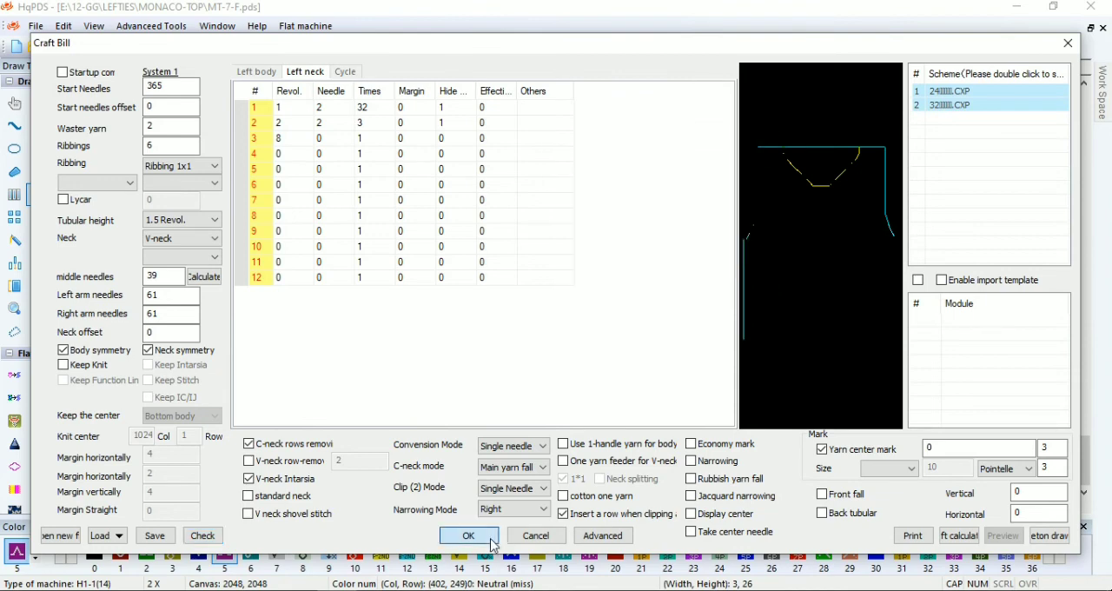
left_click(467, 534)
Examine the generated front pattern's armhole shaping, hem rows and V-neck opening
scroll(767, 80, "up", 3)
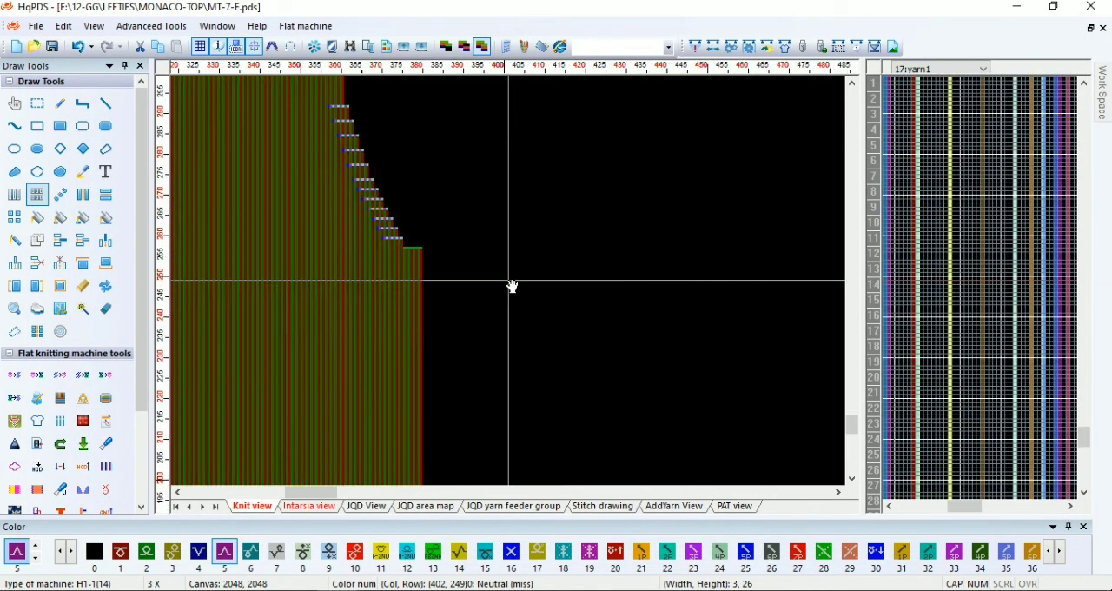
scroll(510, 284, "down", 4)
scroll(389, 453, "up", 1)
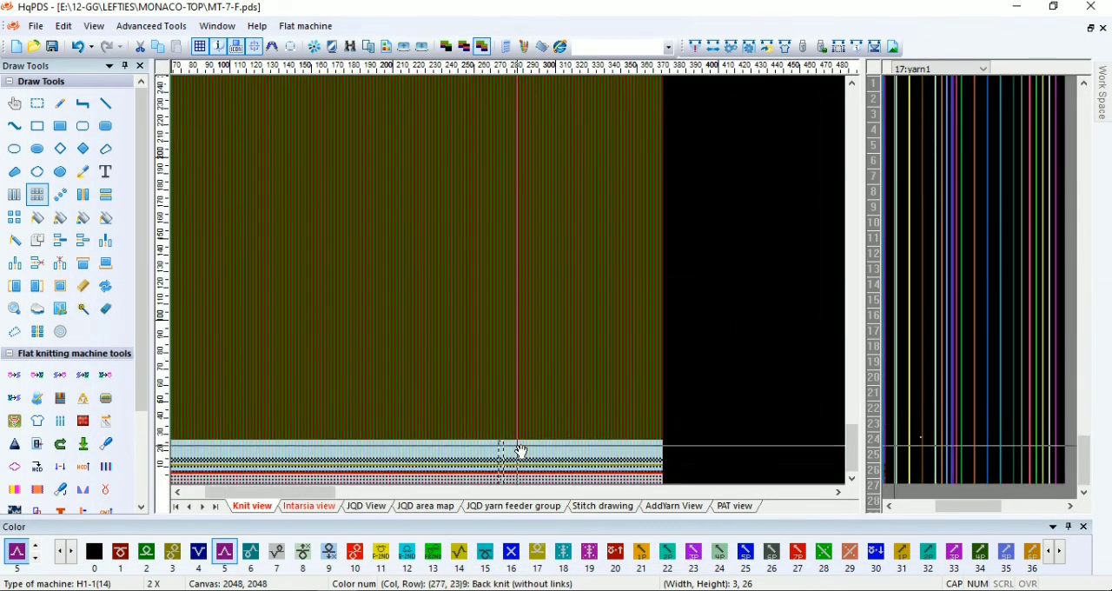
scroll(521, 450, "down", 1)
scroll(330, 137, "up", 1)
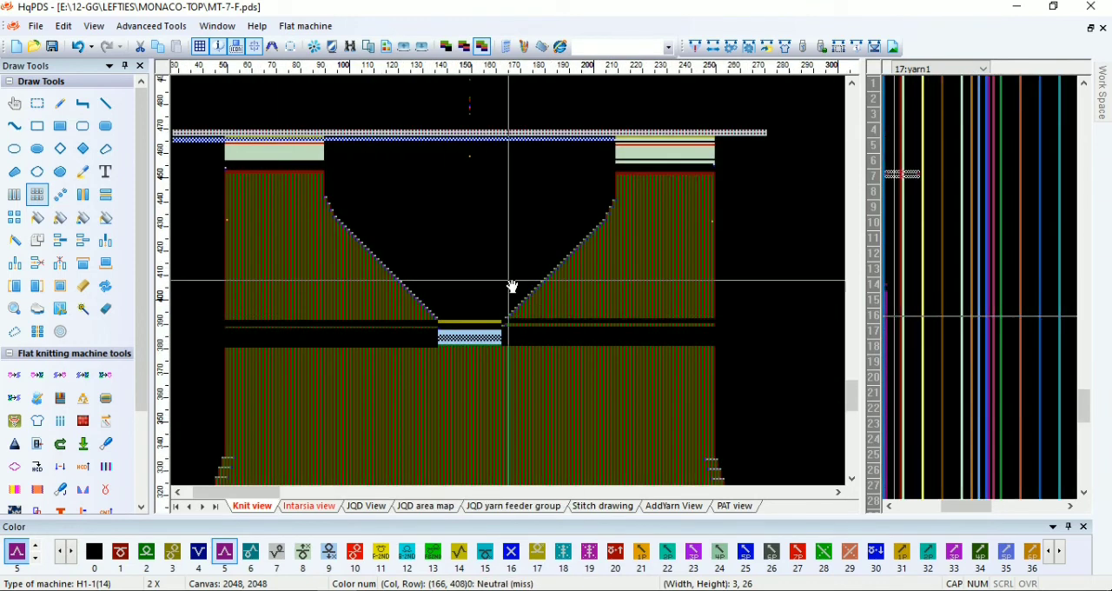
scroll(511, 286, "up", 1)
scroll(442, 290, "down", 1)
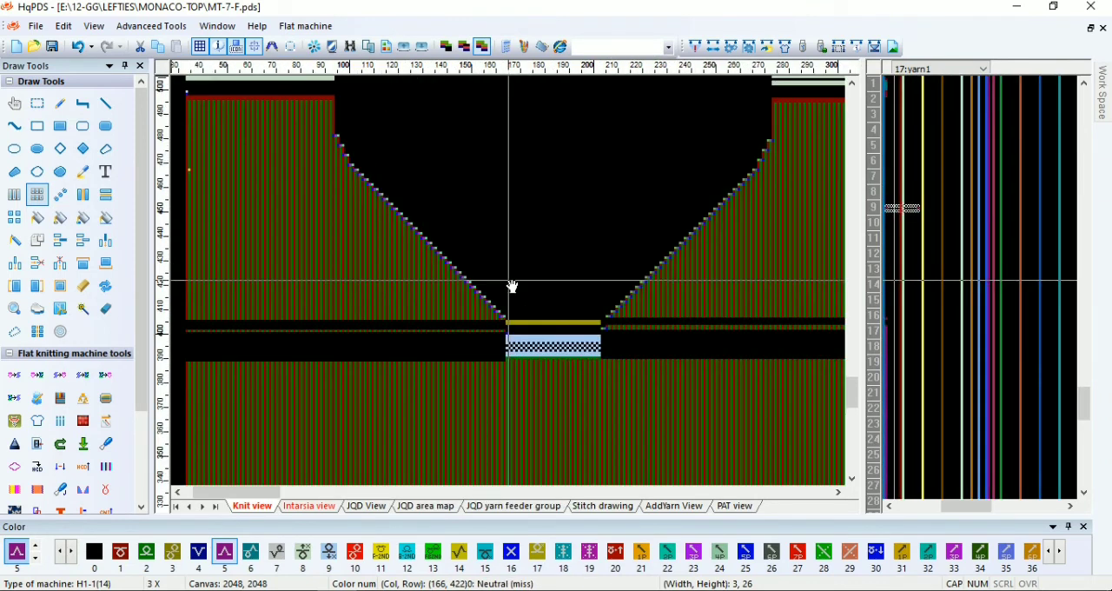
scroll(512, 287, "down", 1)
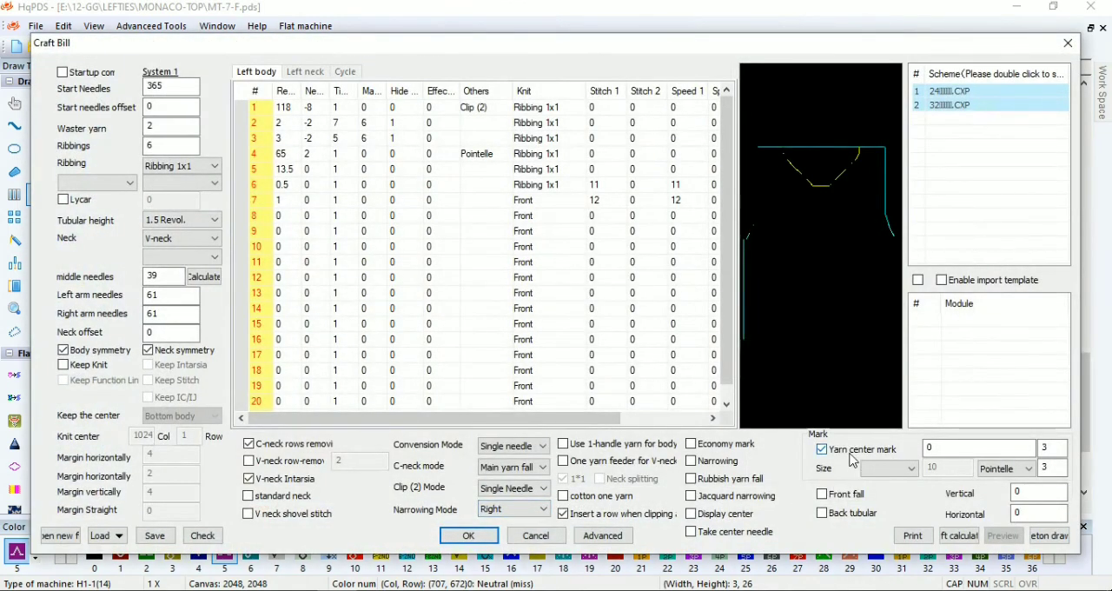
Turn off the yarn center mark in the Craft Bill and regenerate the front pattern
left_click(852, 459)
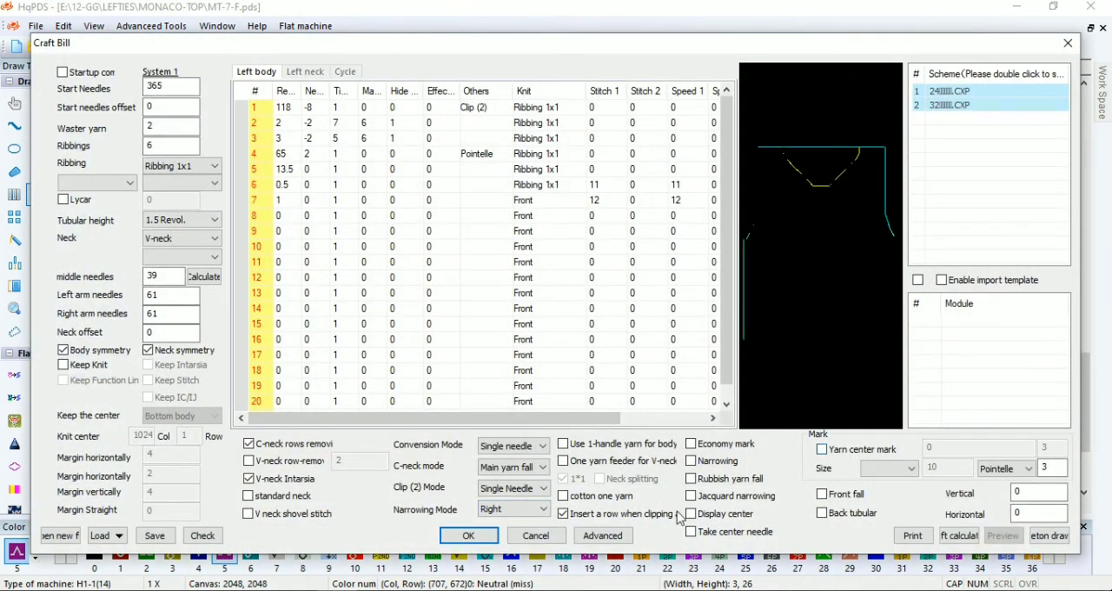
left_click(468, 536)
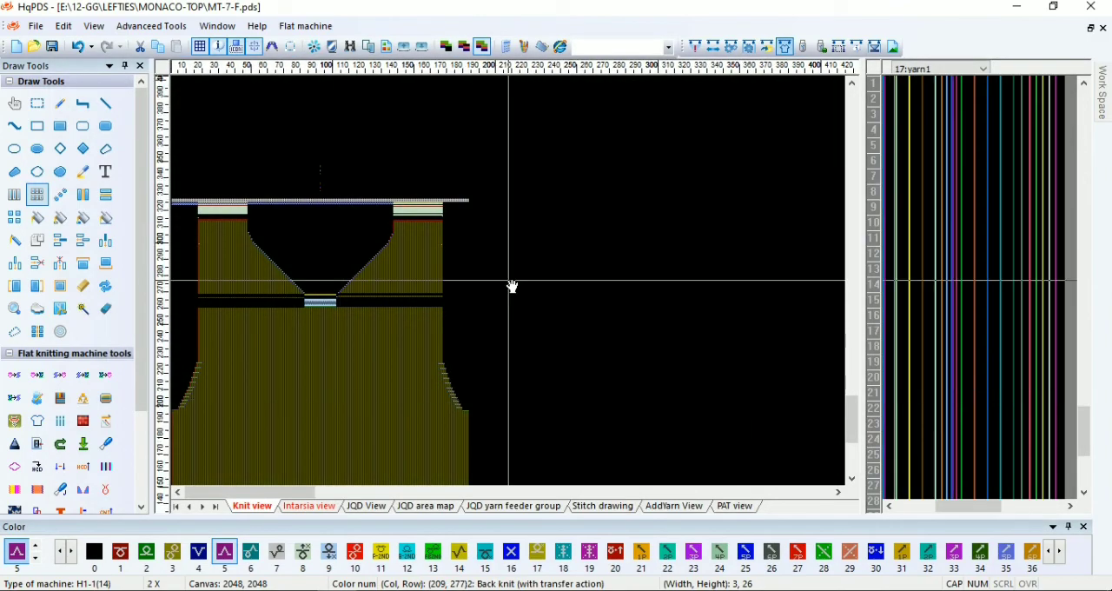
scroll(348, 434, "down", 3)
scroll(510, 439, "up", 5)
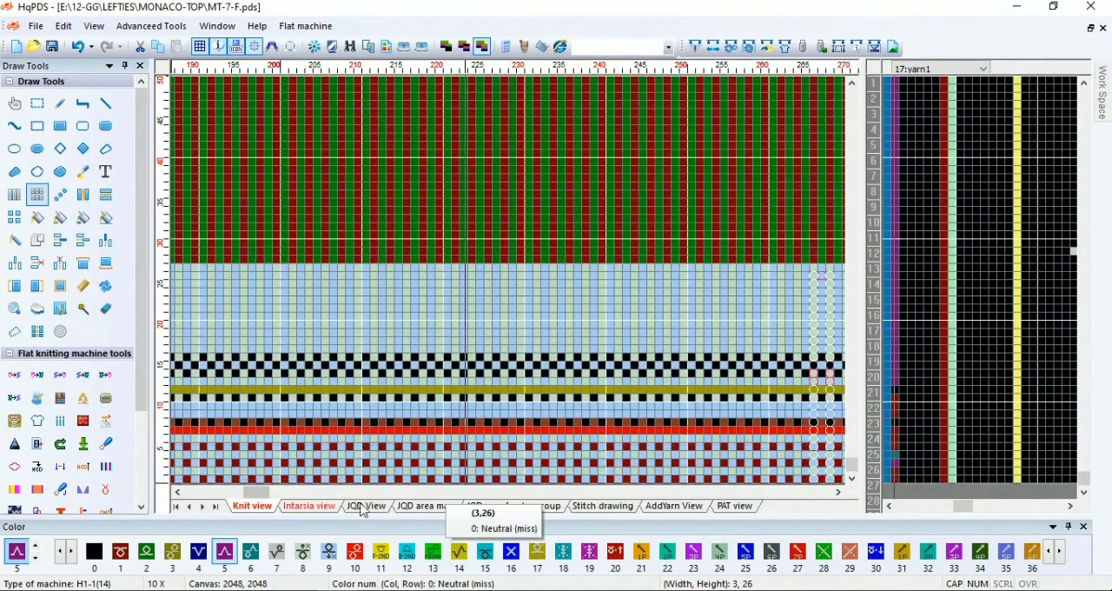
Accept the advanced yarn feeder settings with main yarns 5 and 3, and regenerate the front pattern while in the intarsia view
left_click(317, 509)
scroll(533, 473, "down", 5)
scroll(481, 197, "down", 4)
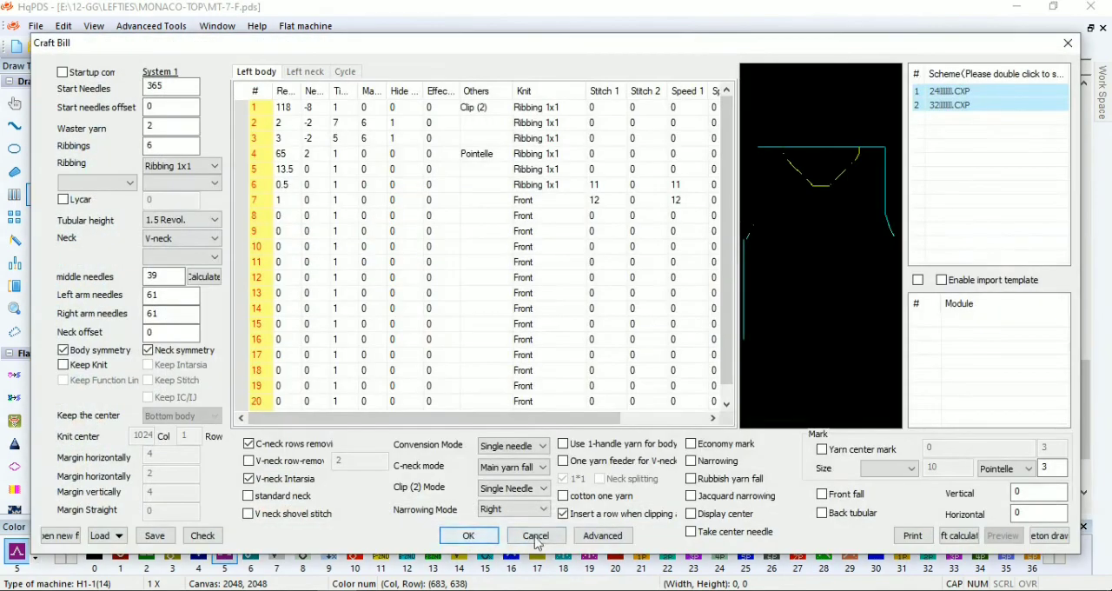
left_click(579, 537)
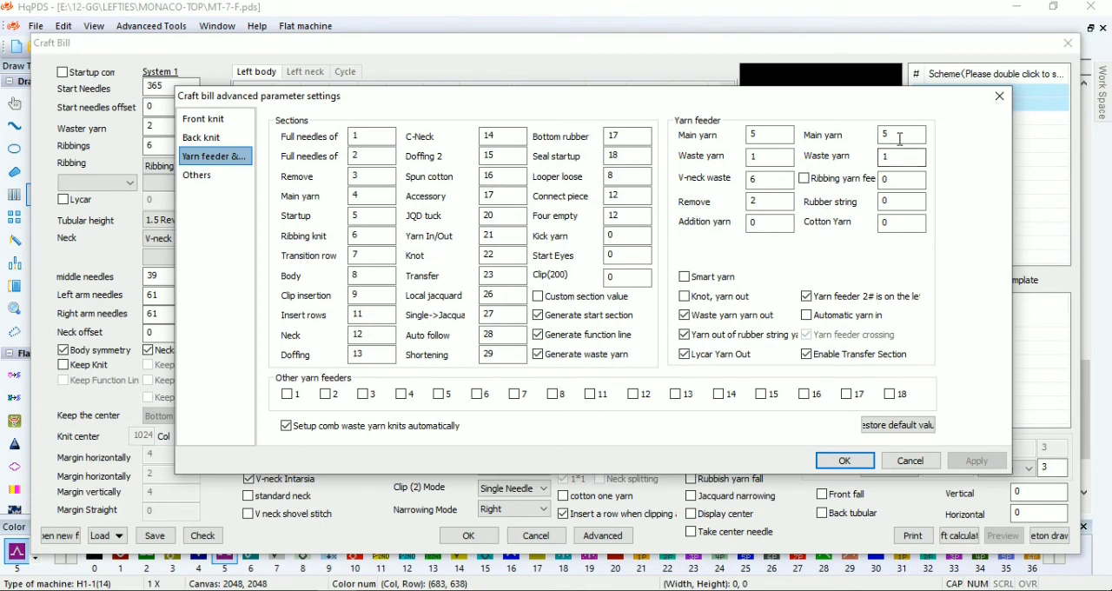
left_click(864, 462)
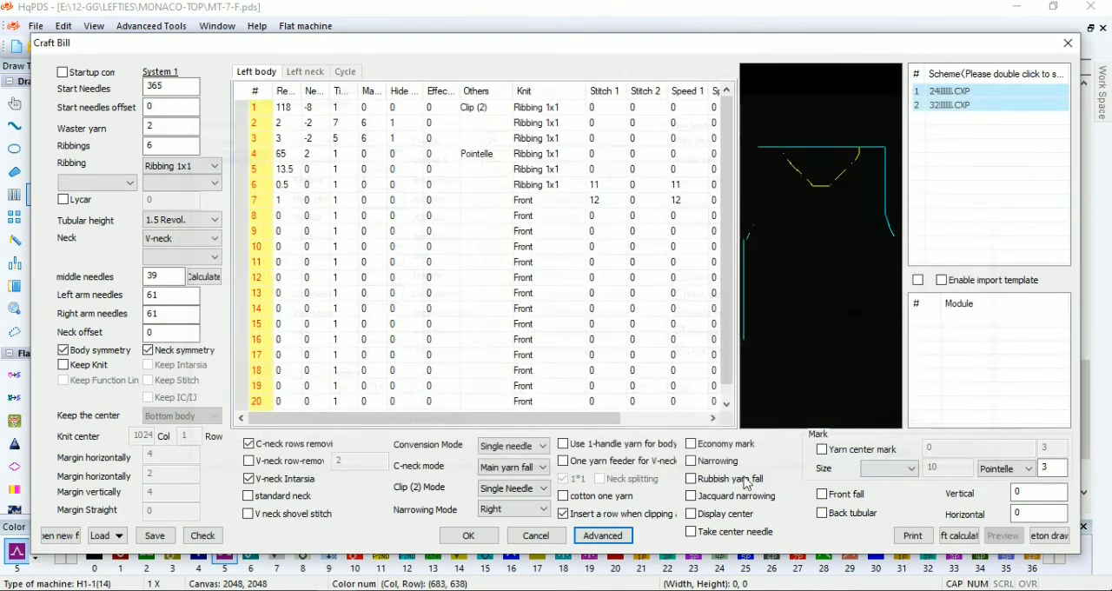
left_click(470, 536)
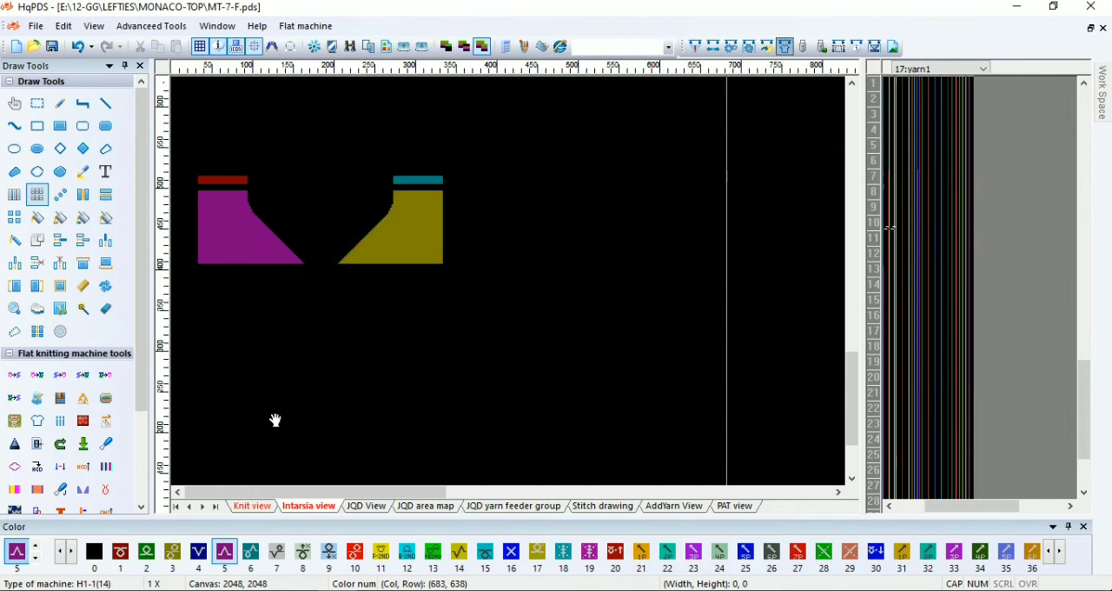
Switch from the intarsia view to the knit view and examine the V-neck opening and body shaping
scroll(344, 452, "down", 3)
left_click(271, 510)
scroll(408, 439, "up", 1)
scroll(511, 405, "down", 1)
scroll(330, 165, "up", 1)
scroll(491, 278, "up", 3)
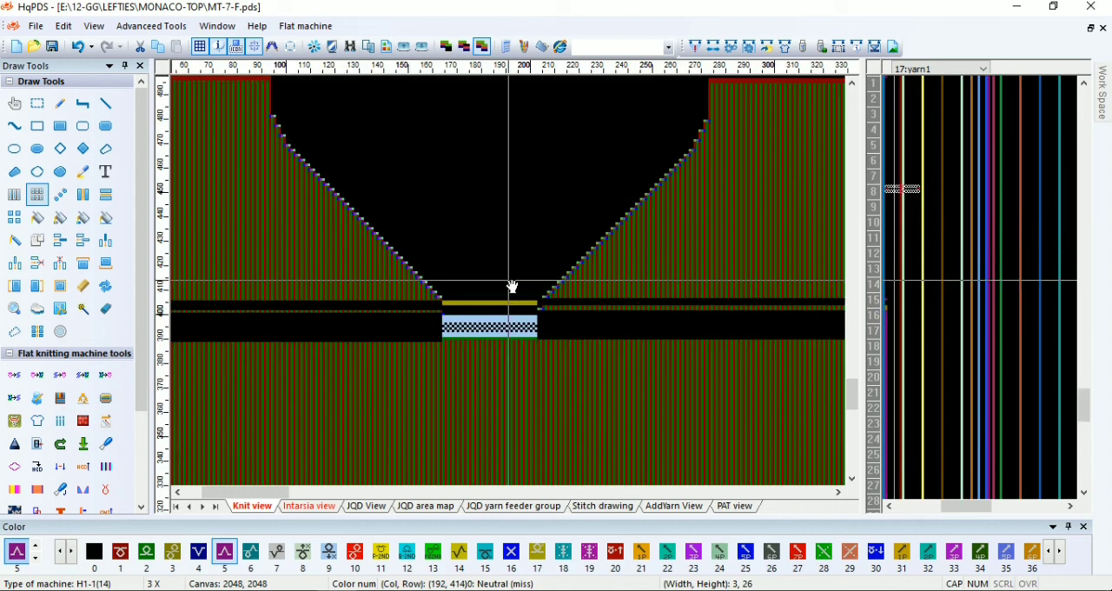
scroll(512, 287, "down", 4)
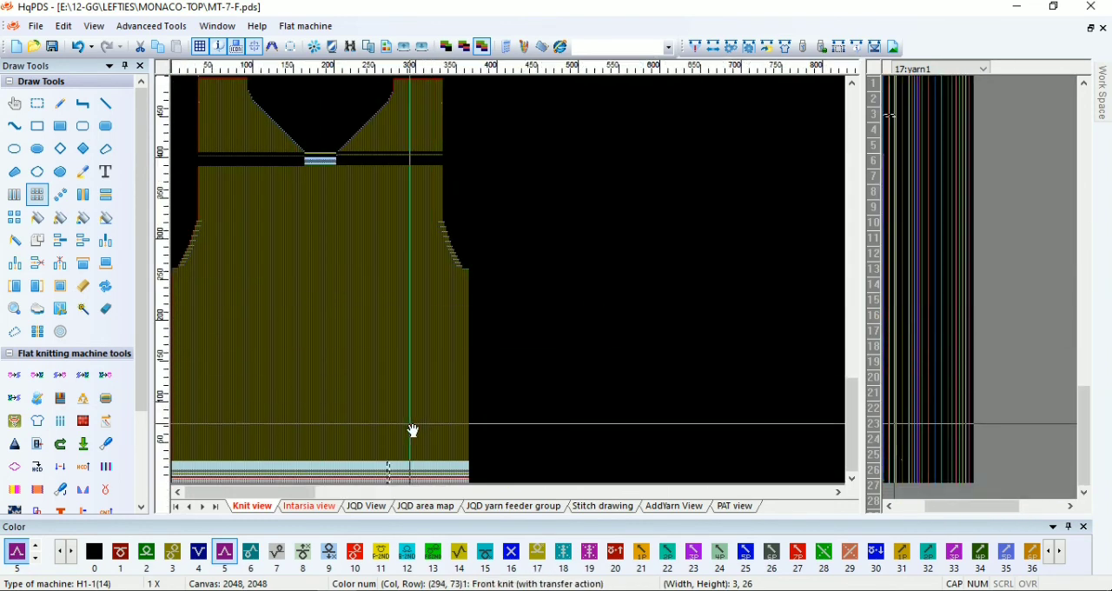
Delete two surplus rows near the hem of the front pattern, then accept the yarn feeder fill colors alternating feeders 5 and 4
scroll(529, 427, "up", 4)
scroll(513, 391, "up", 2)
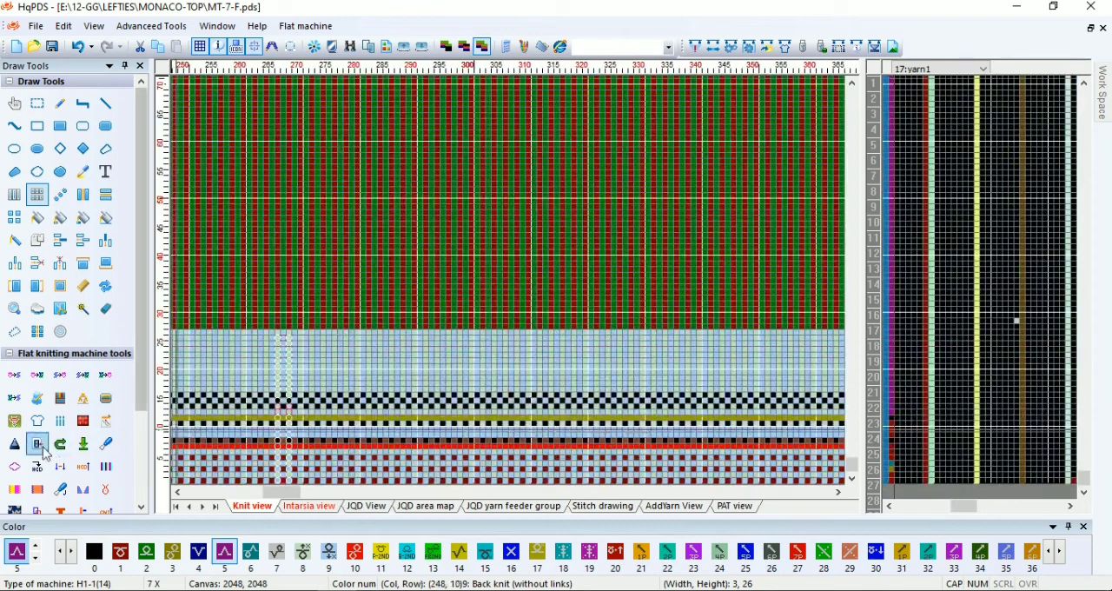
scroll(521, 482, "up", 4)
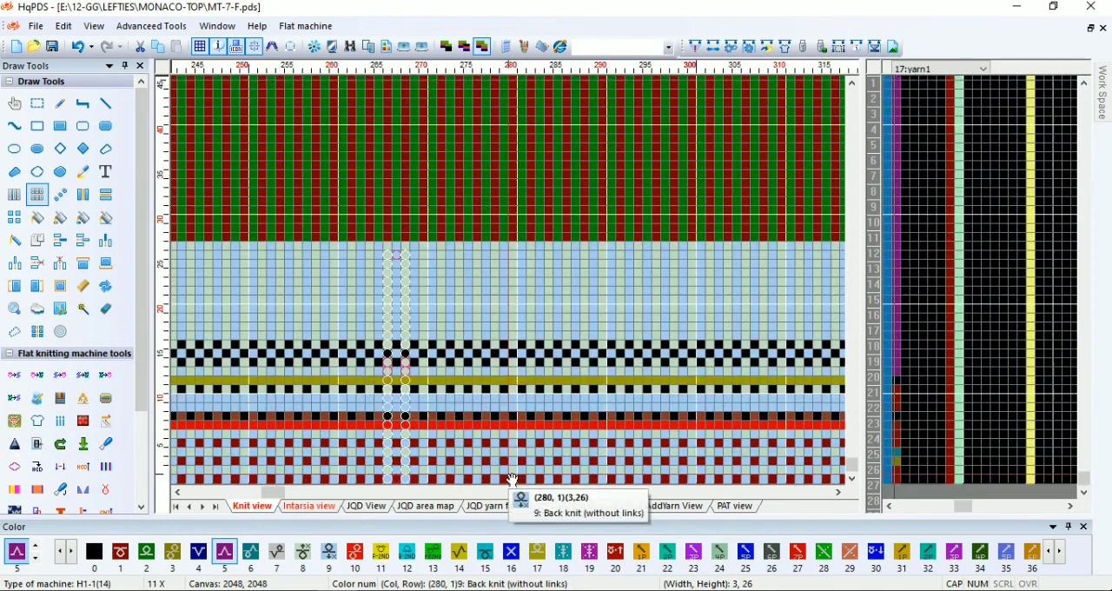
left_click(562, 461)
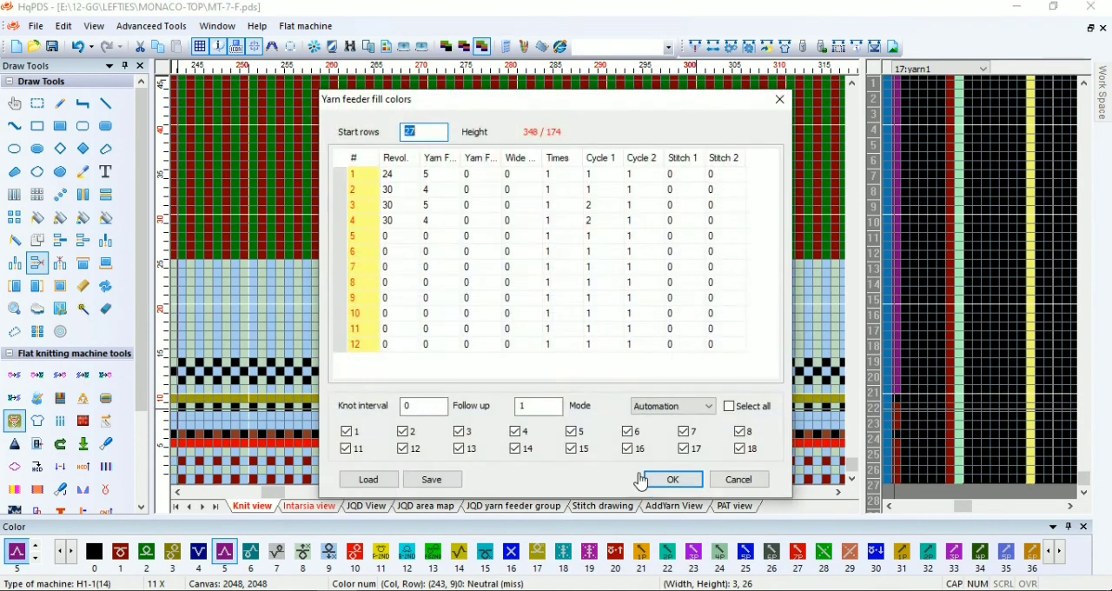
left_click(675, 480)
Check the front pattern's knit mode and dismiss the hint
scroll(584, 304, "down", 2)
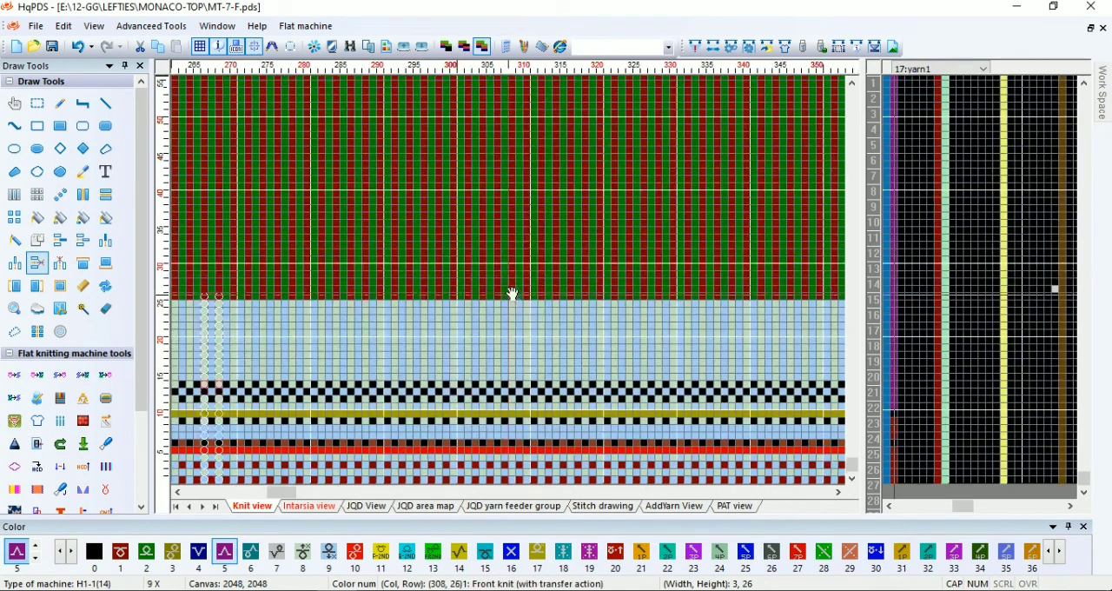
scroll(698, 157, "up", 1)
scroll(700, 123, "down", 2)
scroll(509, 282, "up", 2)
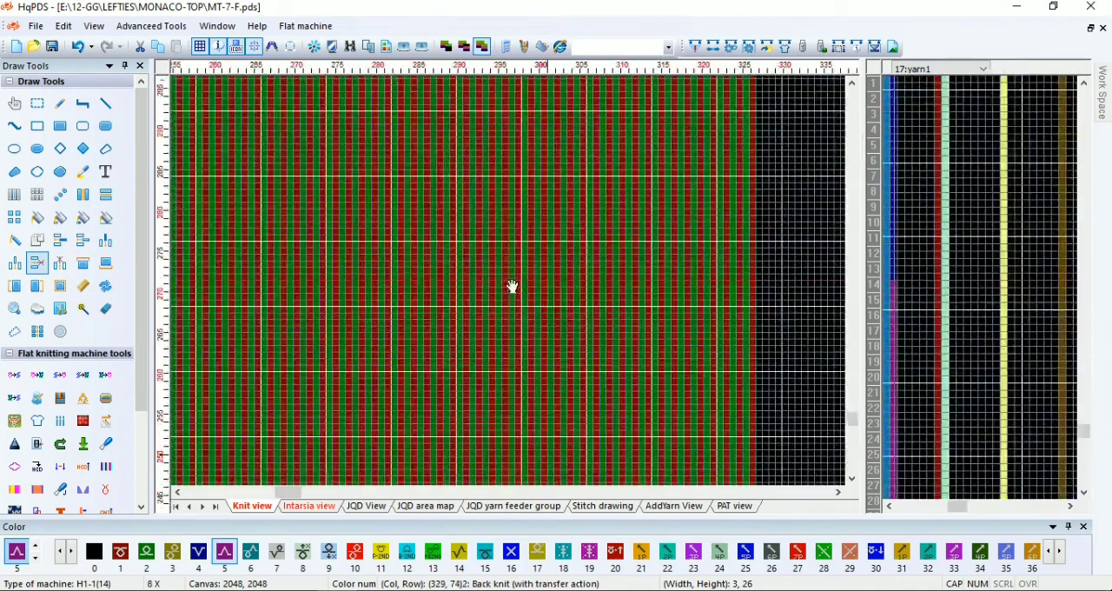
left_click(714, 49)
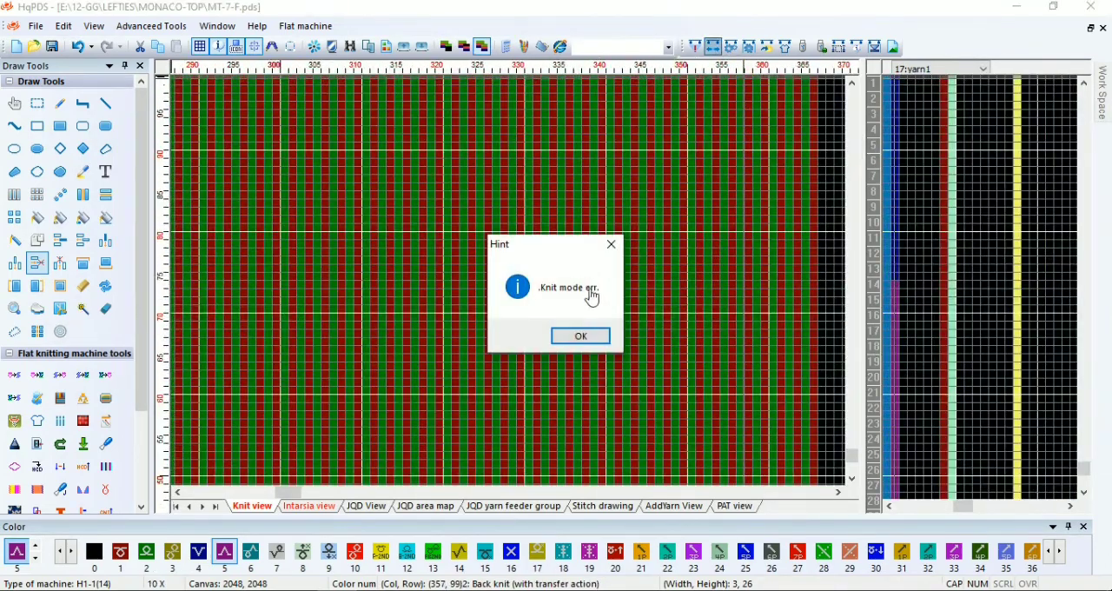
left_click(612, 246)
Examine the V-neck base, including the neck waste rows and the split between the two shoulder sections
scroll(512, 288, "down", 6)
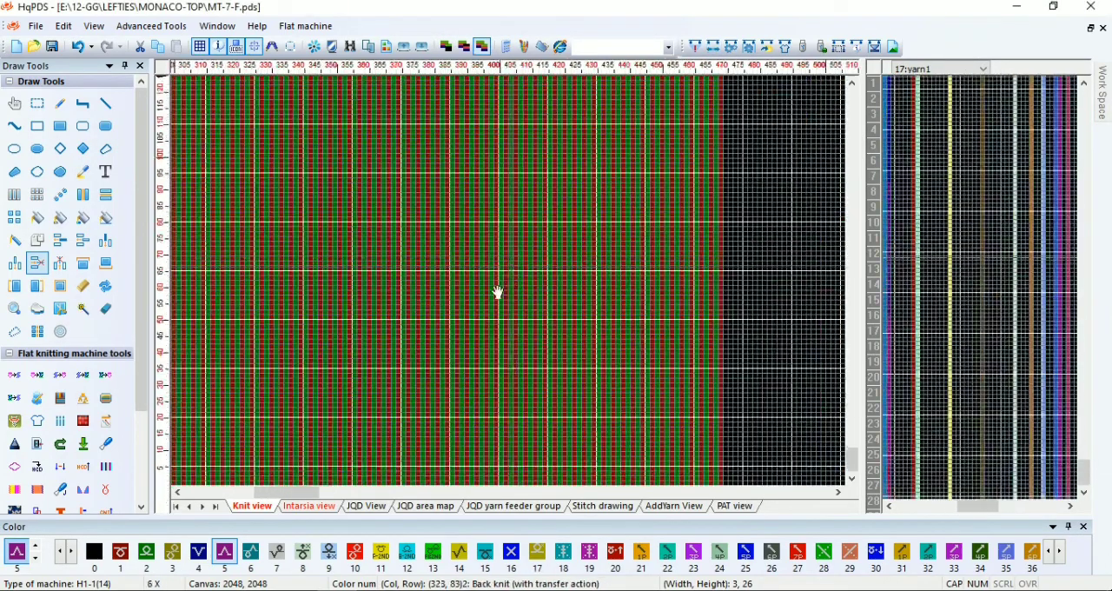
scroll(510, 289, "up", 4)
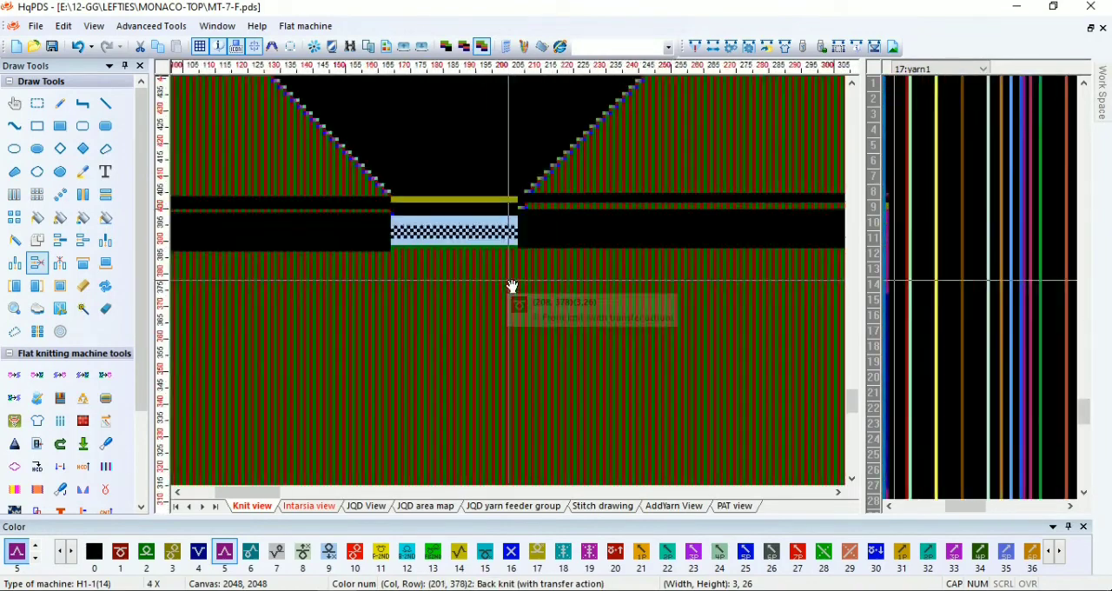
scroll(511, 289, "up", 4)
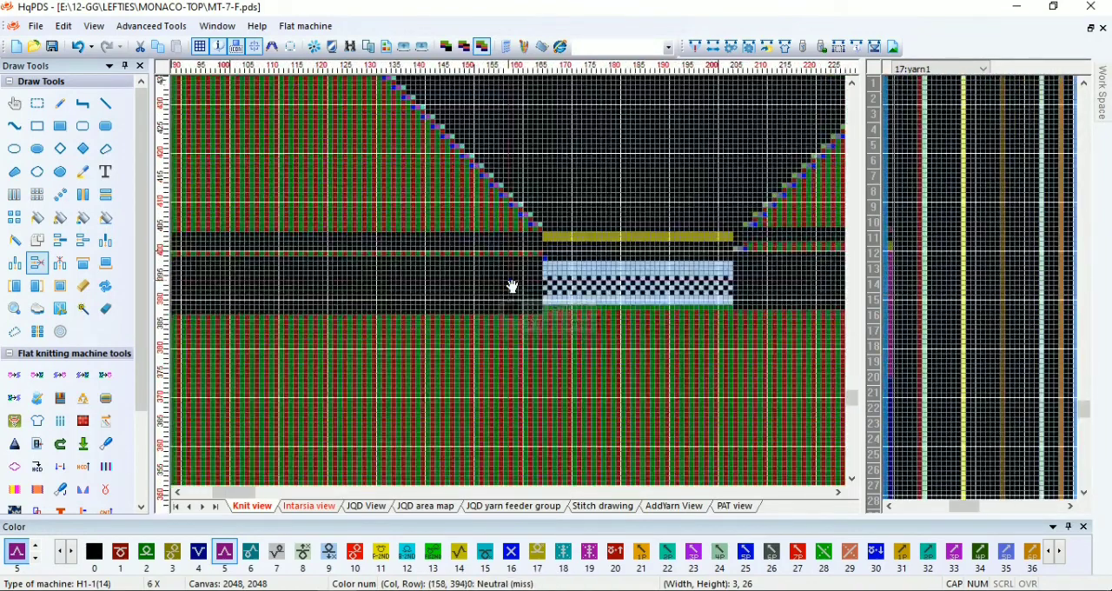
scroll(511, 286, "up", 1)
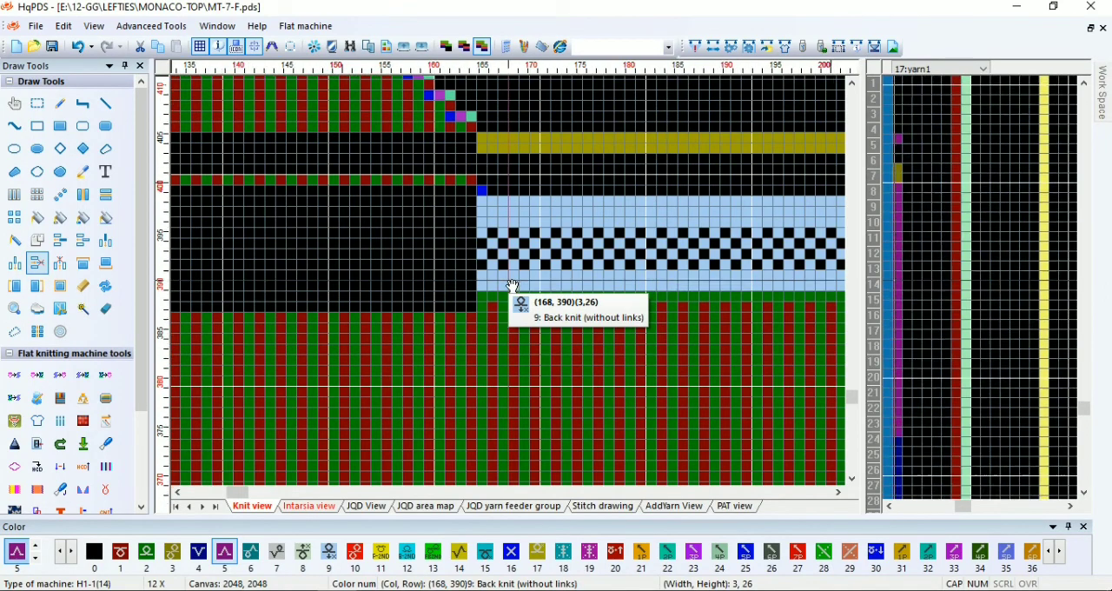
scroll(512, 286, "down", 5)
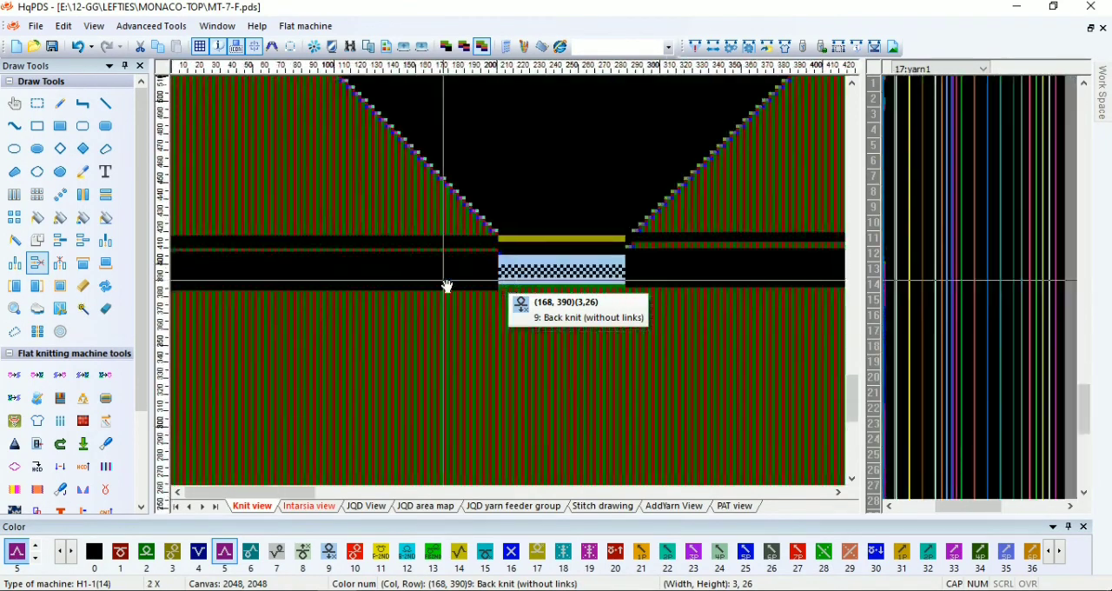
scroll(448, 286, "down", 1)
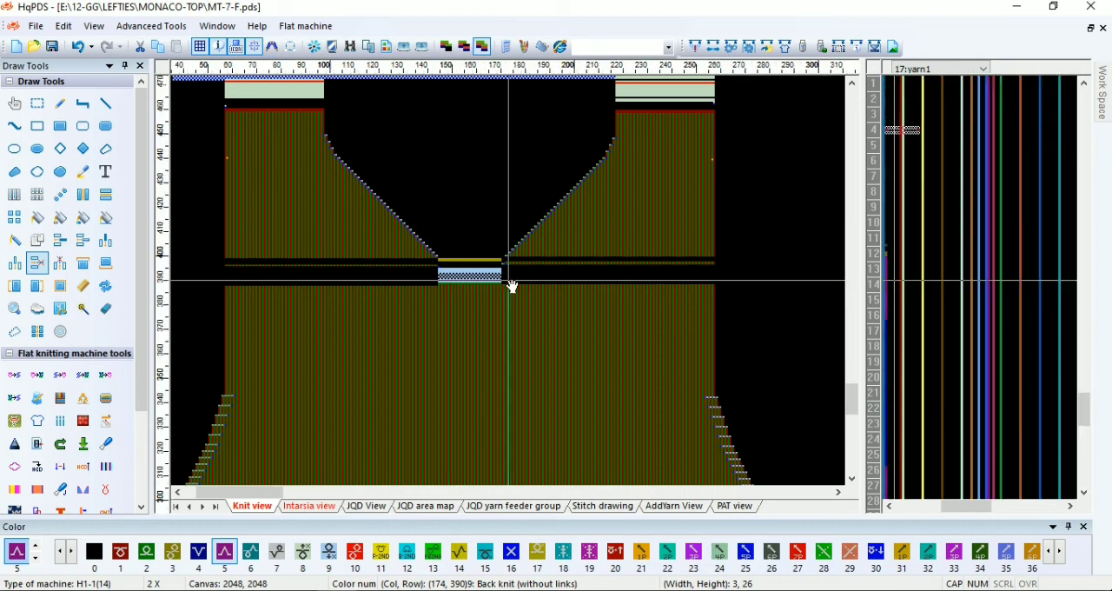
scroll(512, 286, "up", 4)
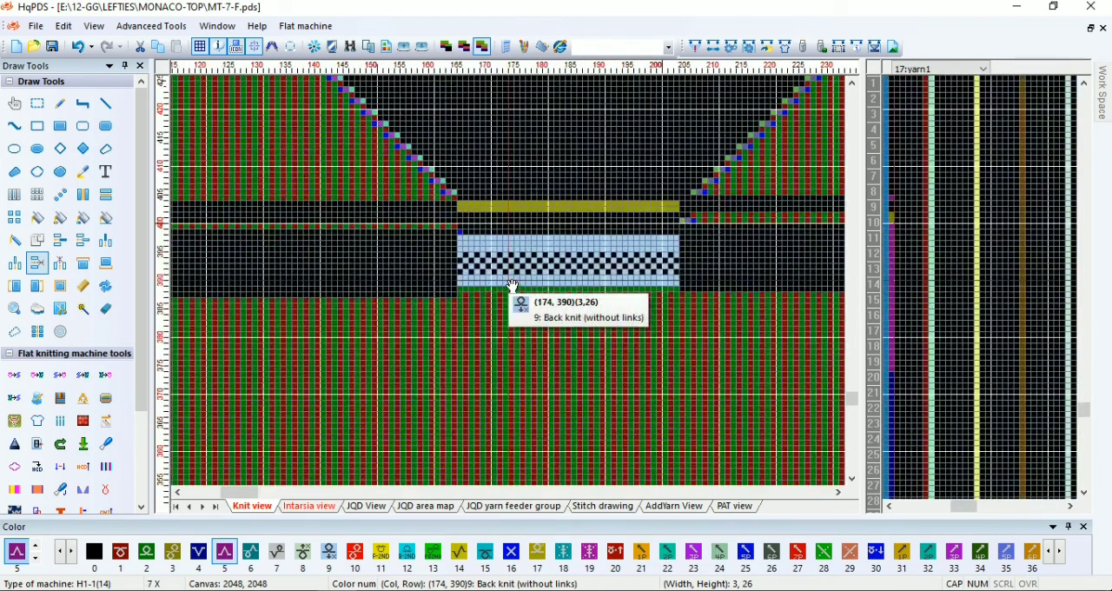
scroll(512, 286, "up", 1)
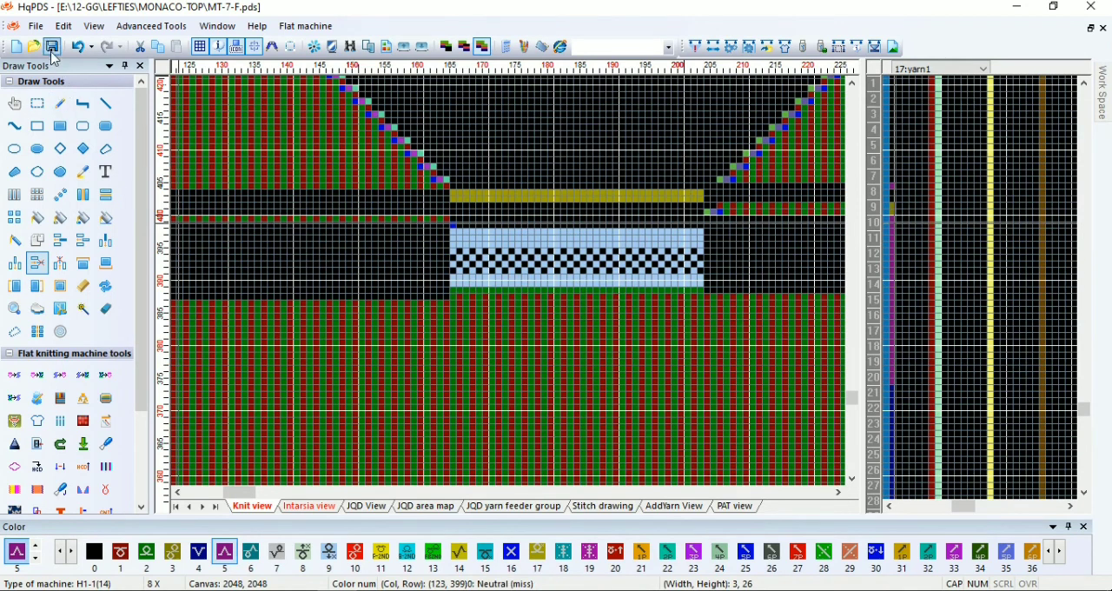
scroll(513, 290, "up", 3)
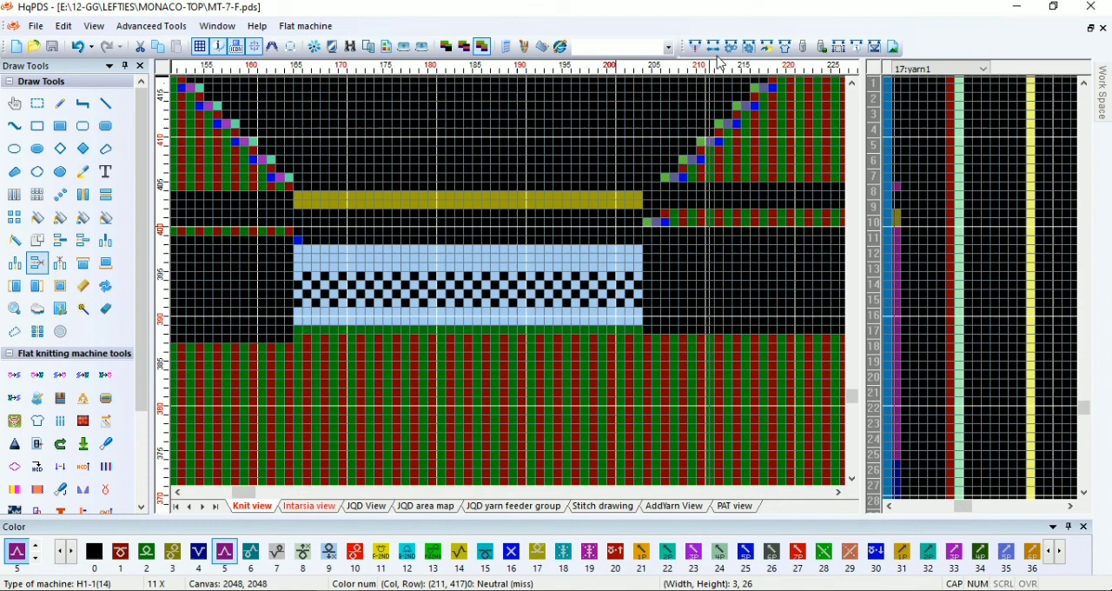
Set yarn feeder 6 to the right side in the yarn feeder positions and accept them
left_click(749, 47)
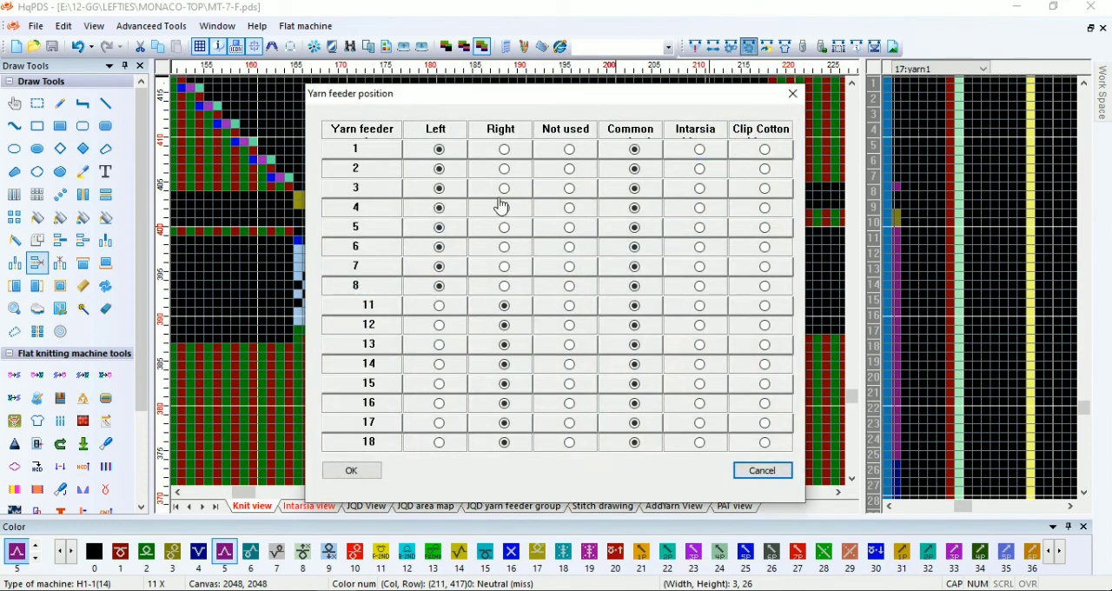
left_click(374, 475)
Delete the two blue-checked rows below the waste band at the top of the front pattern
scroll(521, 266, "down", 6)
scroll(523, 206, "up", 2)
scroll(513, 289, "down", 2)
scroll(513, 290, "up", 4)
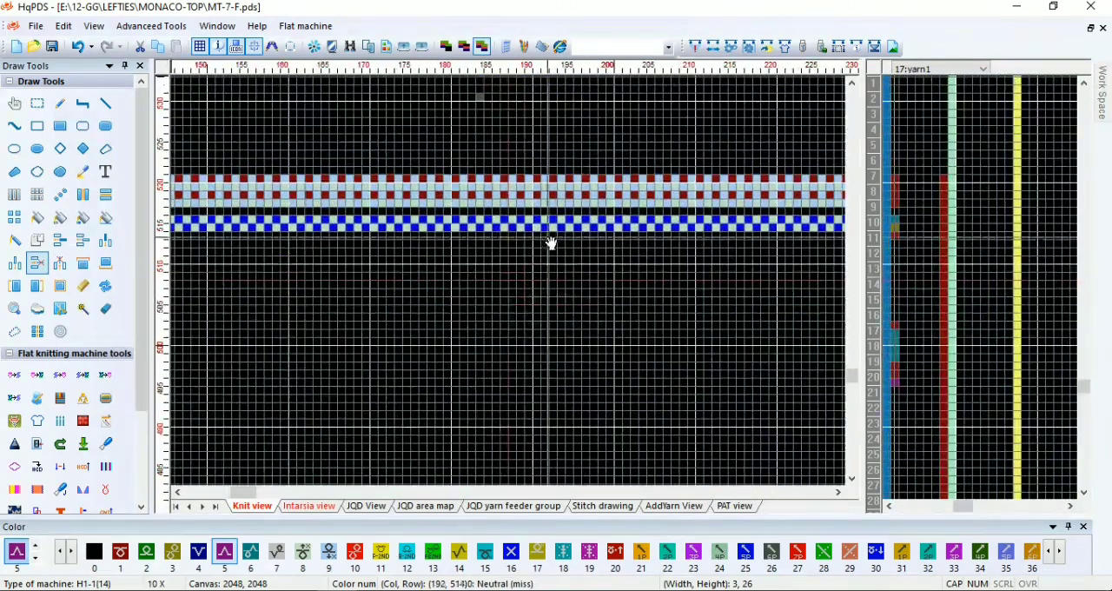
left_click_drag(549, 228, 549, 219)
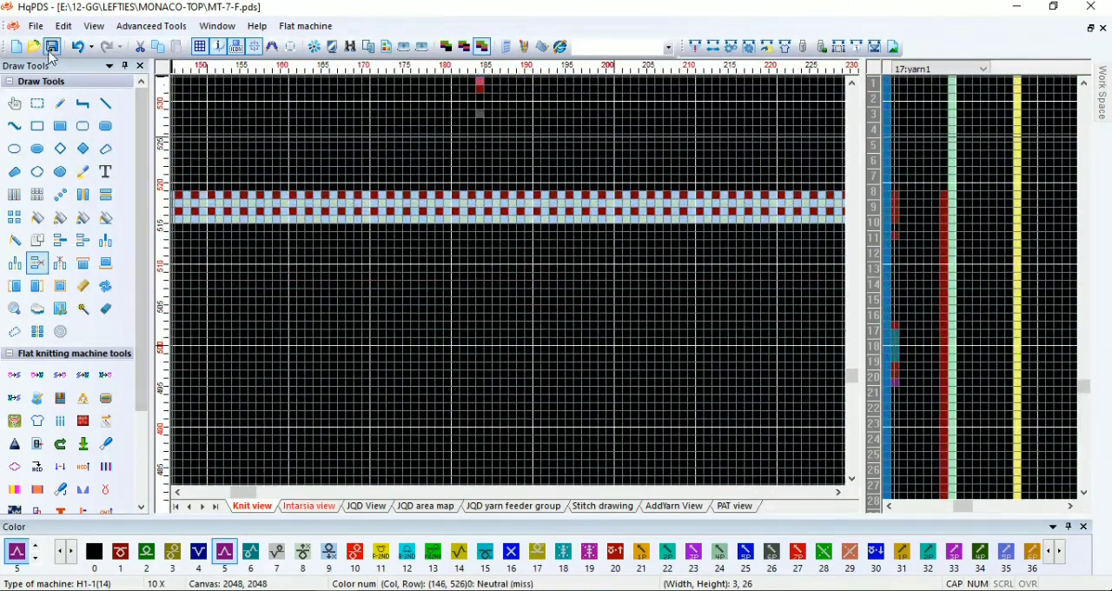
Save and compile the front pattern MT-7-F, then close the compiling information
left_click(700, 51)
left_click(666, 538)
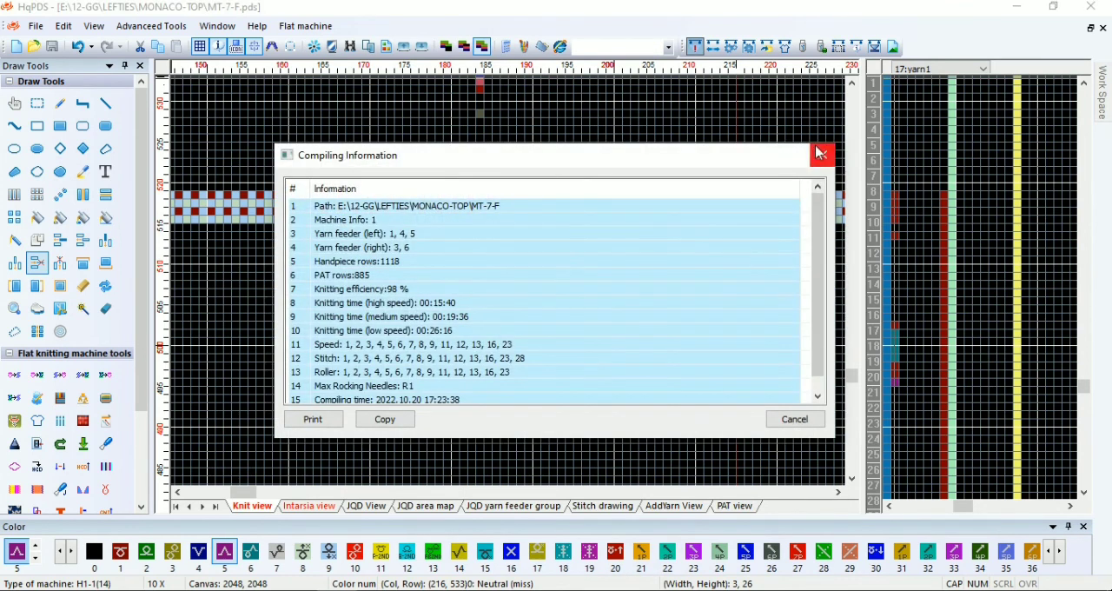
left_click(820, 154)
Examine the density and yarn1 control values for the rows around the V-neck base
scroll(513, 370, "down", 4)
scroll(514, 285, "up", 5)
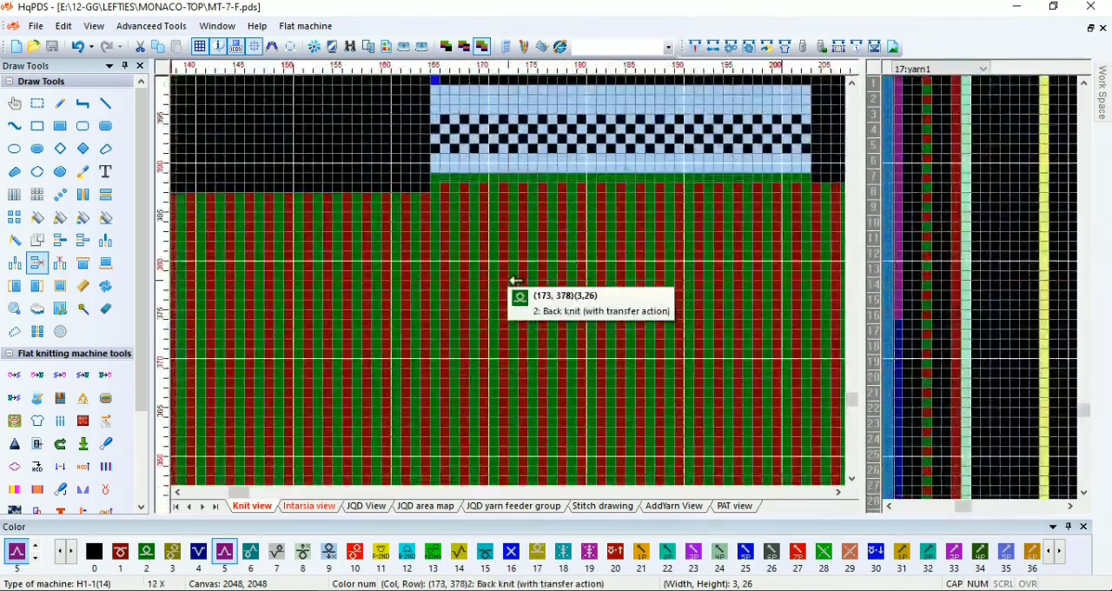
scroll(515, 281, "up", 3)
right_click(515, 281)
left_click_drag(906, 331, 912, 284)
scroll(916, 161, "up", 1)
scroll(911, 250, "left", 5)
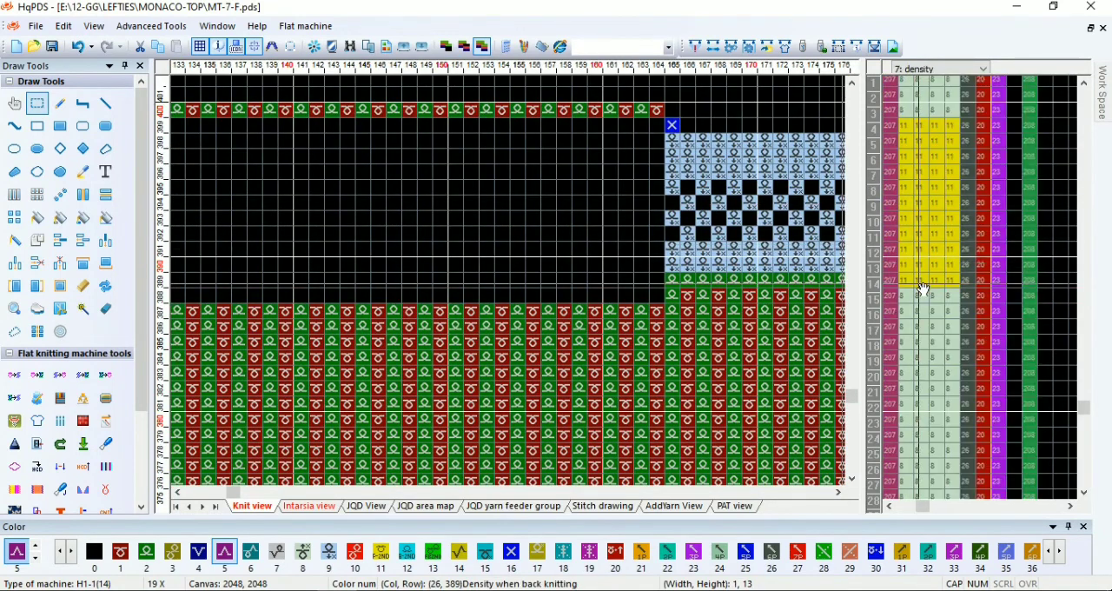
mouse_move(923, 285)
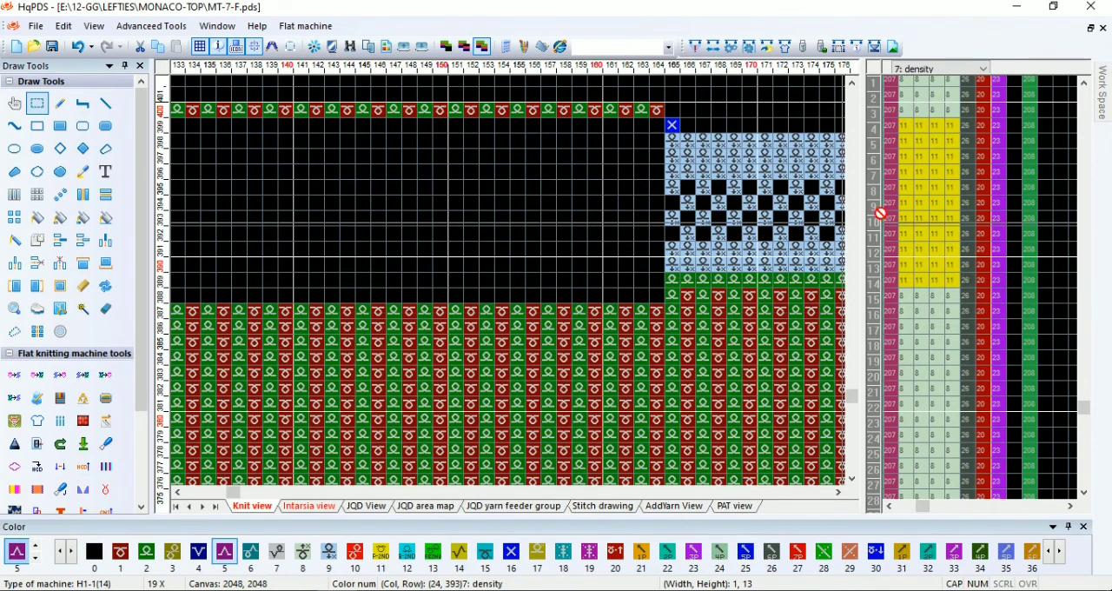
scroll(876, 346, "right", 5)
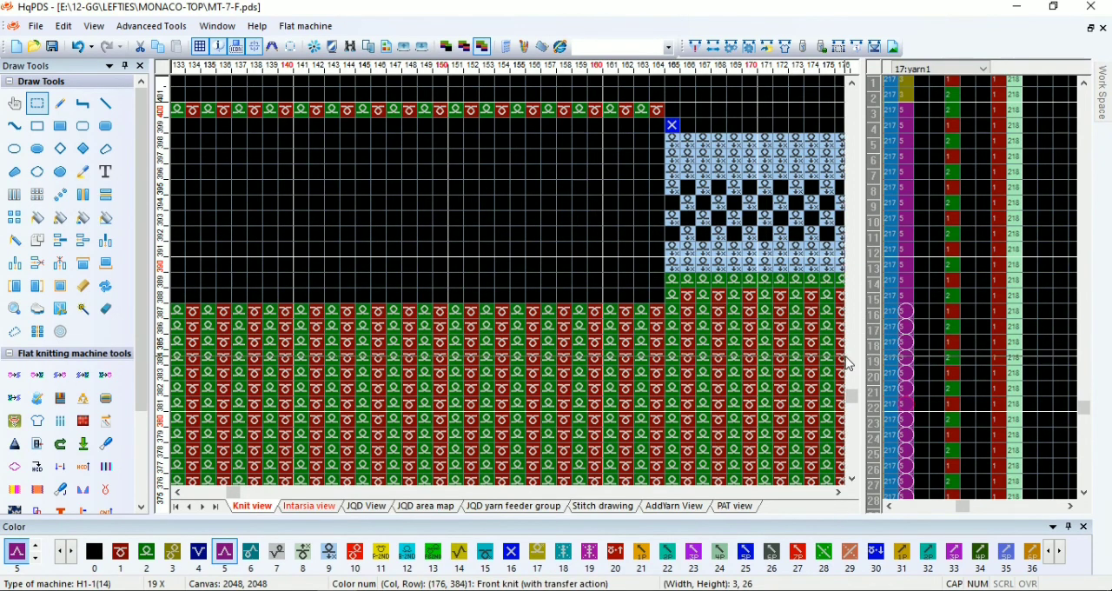
scroll(514, 281, "down", 3)
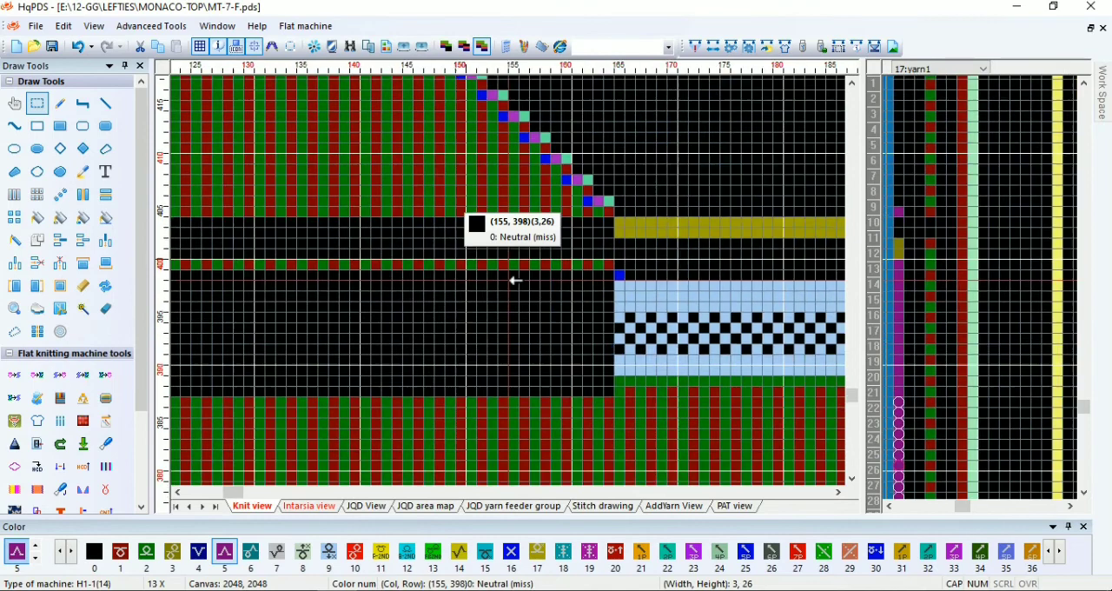
scroll(514, 261, "up", 1)
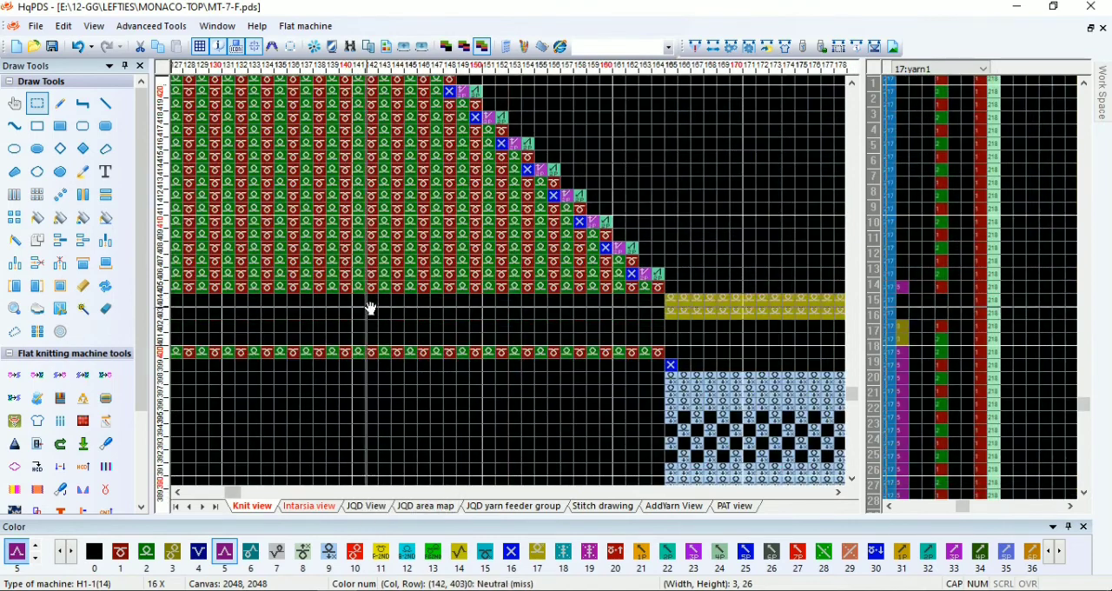
In the intarsia view, mark off a block 4 columns wide and 15 rows high from the base of the left shoulder section
left_click(309, 506)
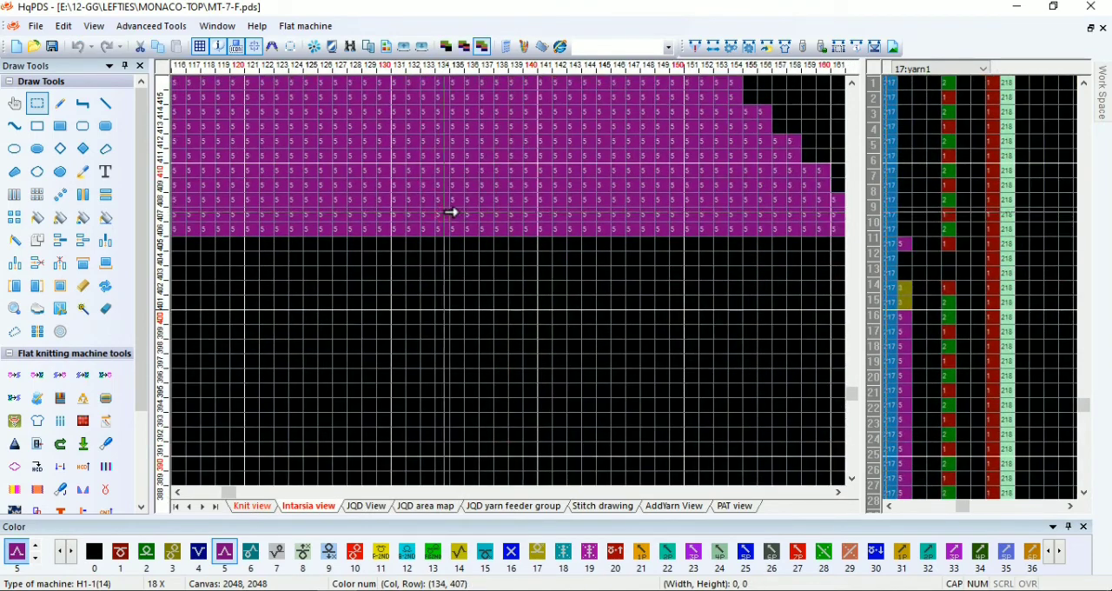
scroll(450, 214, "up", 1)
left_click_drag(454, 396, 408, 173)
scroll(409, 174, "up", 1)
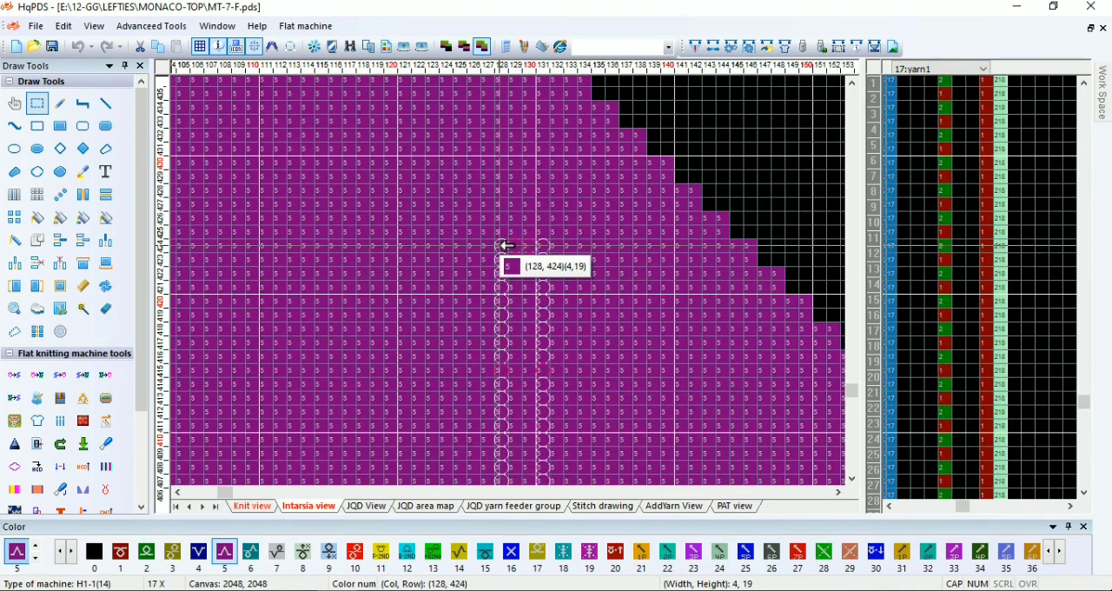
scroll(510, 307, "up", 2)
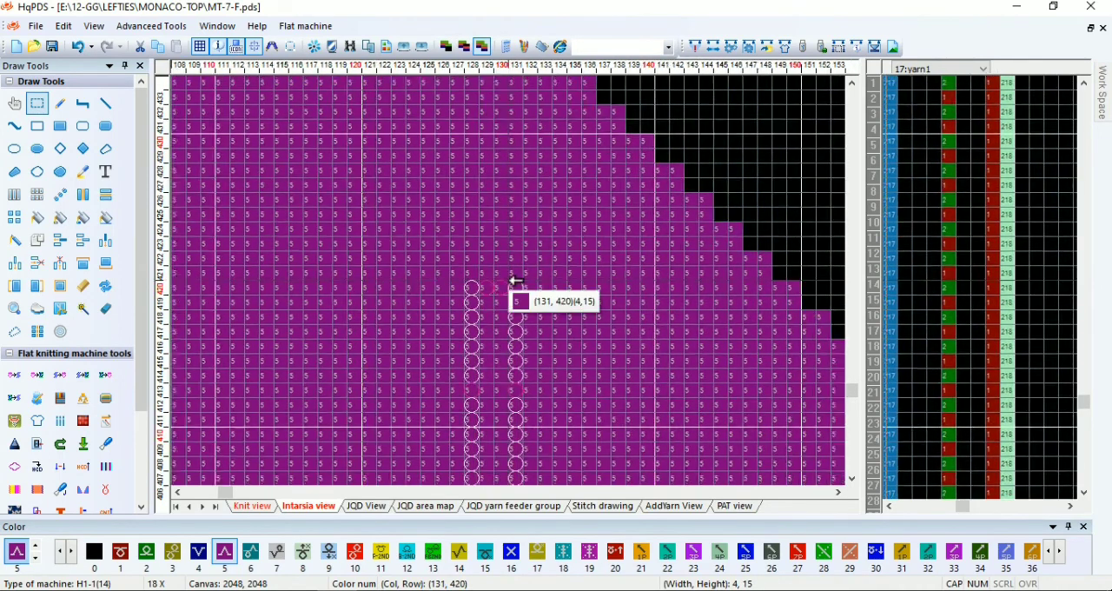
Recolor the left shoulder section's intarsia area above row 420 with color 4, using filled rectangles
left_click_drag(515, 280, 433, 283)
scroll(504, 280, "down", 5)
scroll(482, 280, "down", 1)
scroll(481, 281, "up", 2)
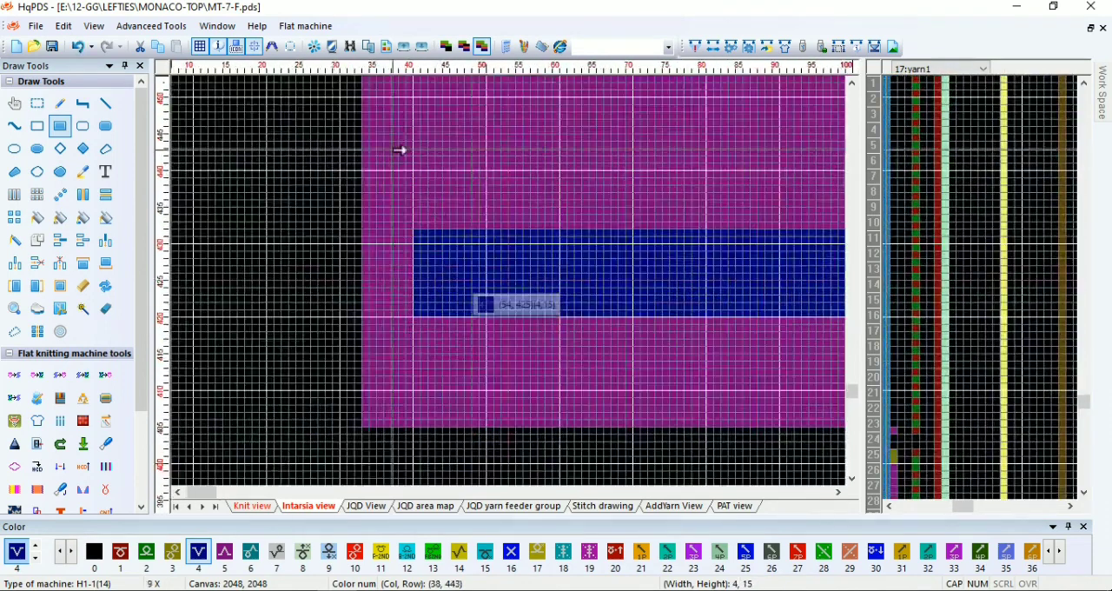
left_click(332, 47)
left_click(587, 299)
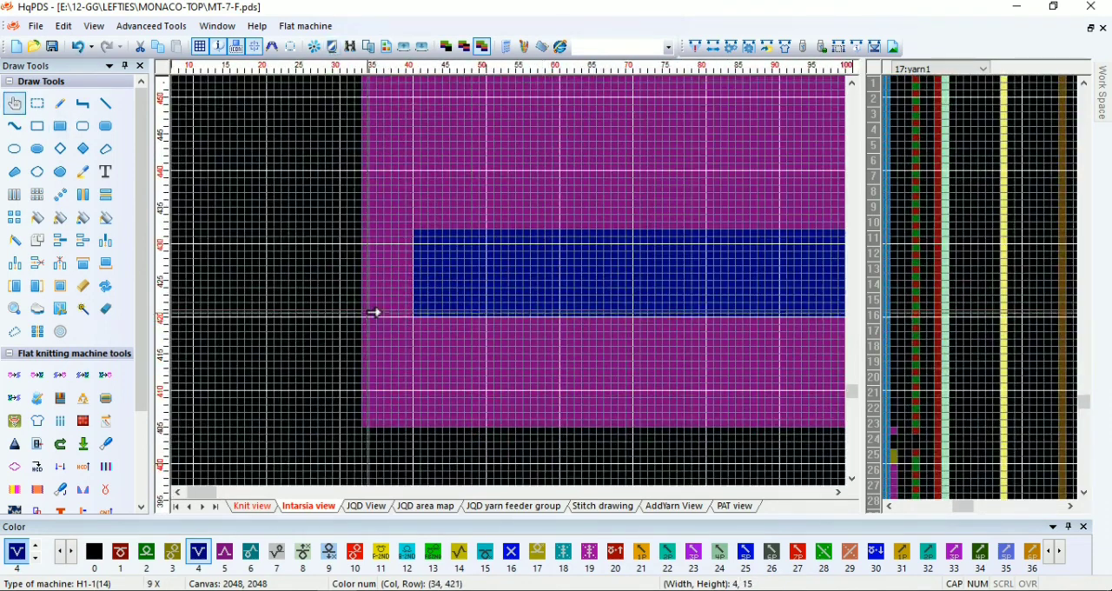
scroll(485, 298, "down", 2)
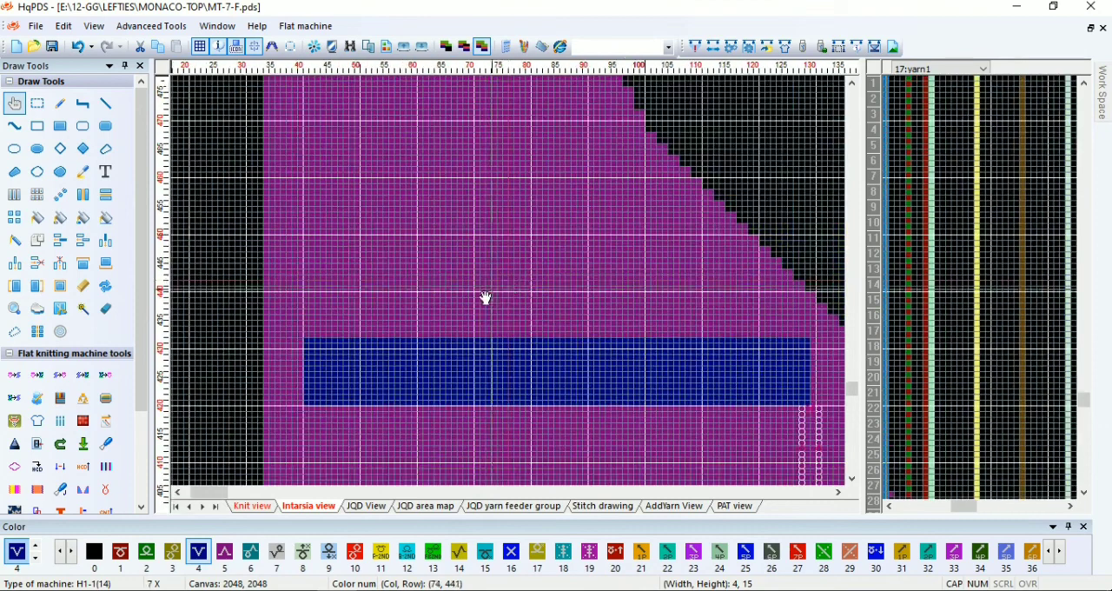
scroll(511, 287, "down", 4)
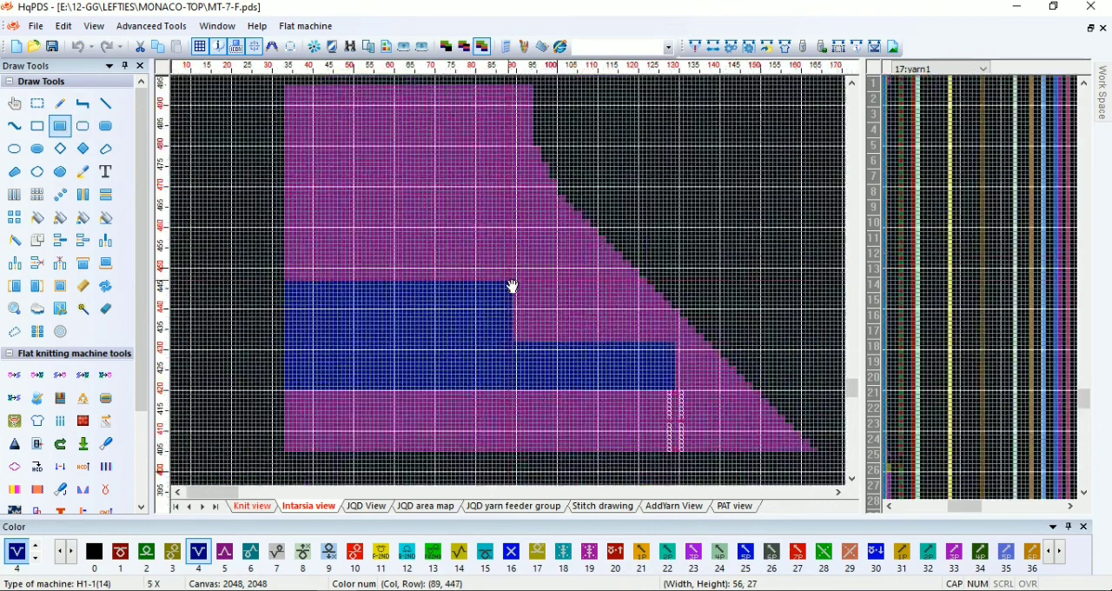
scroll(373, 326, "up", 6)
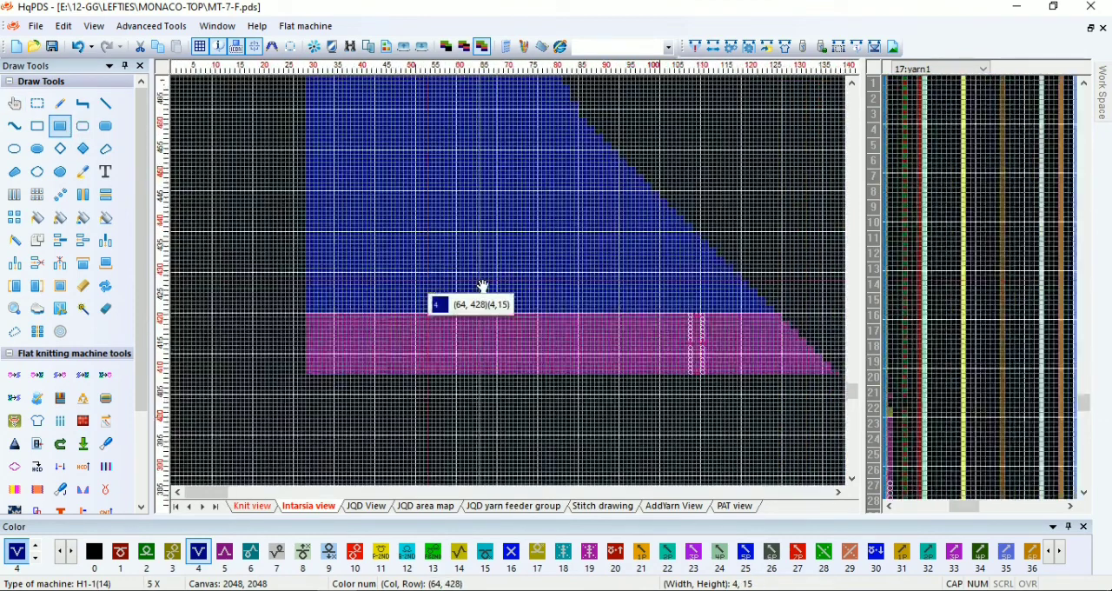
key("Escape")
Examine the boundary between intarsia colors 4 and 5 along the outer edge of the left shoulder section
left_click_drag(374, 335, 519, 183)
scroll(515, 281, "down", 6)
scroll(514, 286, "up", 3)
left_click_drag(515, 280, 271, 304)
scroll(532, 178, "up", 1)
scroll(461, 335, "down", 2)
scroll(404, 284, "down", 2)
scroll(312, 288, "down", 1)
scroll(385, 287, "up", 5)
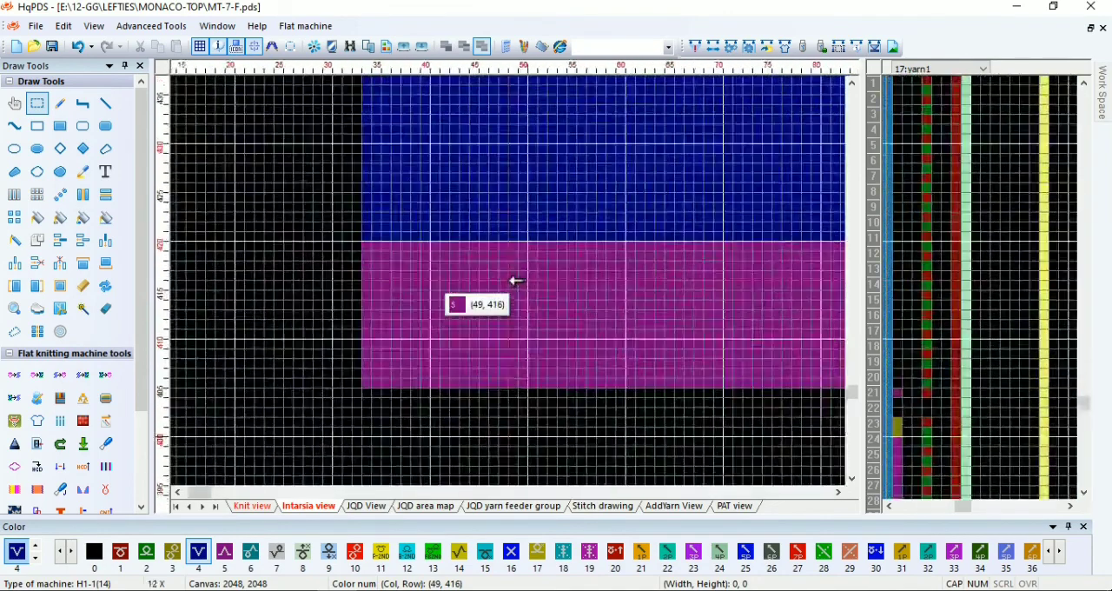
Extend the left shoulder section's color 5 intarsia area up to row 450 with filled rectangles
scroll(516, 280, "up", 1)
scroll(516, 281, "up", 1)
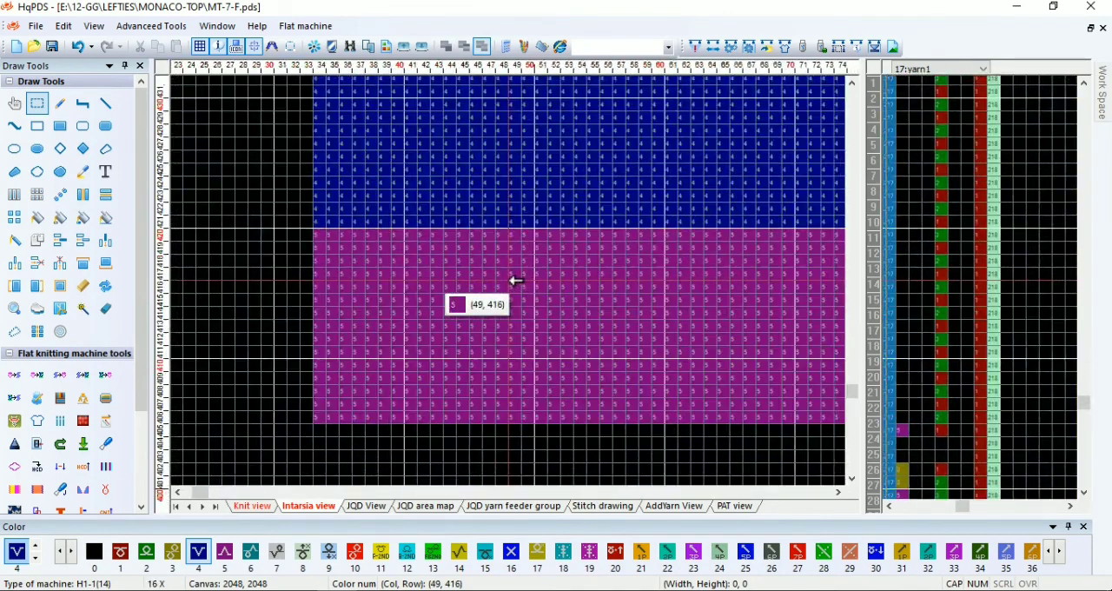
key("5")
left_click_drag(320, 218, 533, 147)
scroll(569, 116, "down", 2)
left_click_drag(326, 223, 602, 301)
scroll(591, 266, "down", 2)
scroll(797, 205, "down", 1)
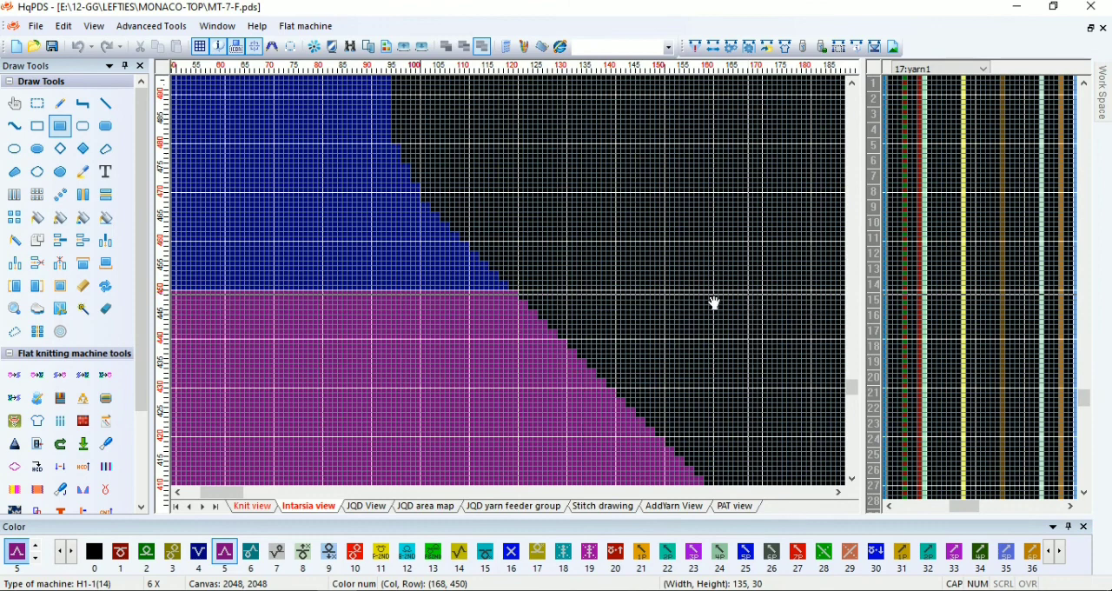
left_click_drag(714, 302, 714, 302)
scroll(525, 366, "down", 1)
scroll(365, 273, "up", 1)
Mark off a block 21 columns wide and 45 rows high in the left shoulder's upper intarsia area, and examine the right shoulder section
left_click_drag(397, 214, 480, 207)
scroll(526, 124, "up", 1)
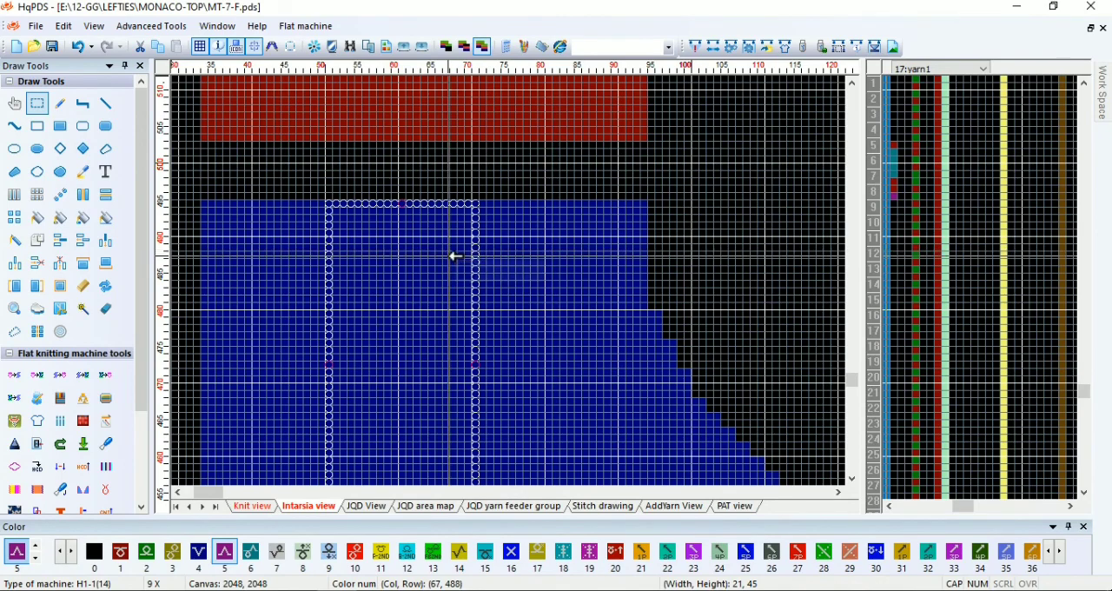
scroll(449, 256, "down", 8)
scroll(389, 322, "up", 4)
scroll(509, 282, "up", 1)
scroll(504, 268, "down", 2)
scroll(510, 286, "up", 2)
scroll(511, 285, "up", 1)
scroll(508, 282, "down", 3)
scroll(508, 284, "up", 3)
scroll(530, 261, "down", 2)
scroll(538, 268, "up", 1)
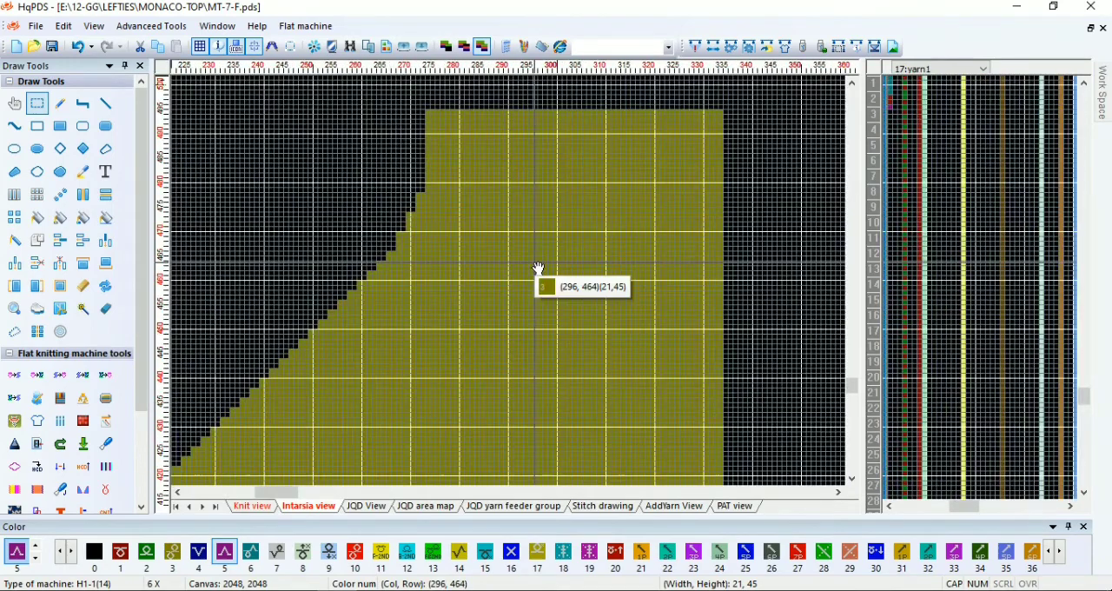
Recolor the right shoulder section's intarsia area above row 450 with color 6, using filled rectangles
left_click_drag(660, 238, 409, 288)
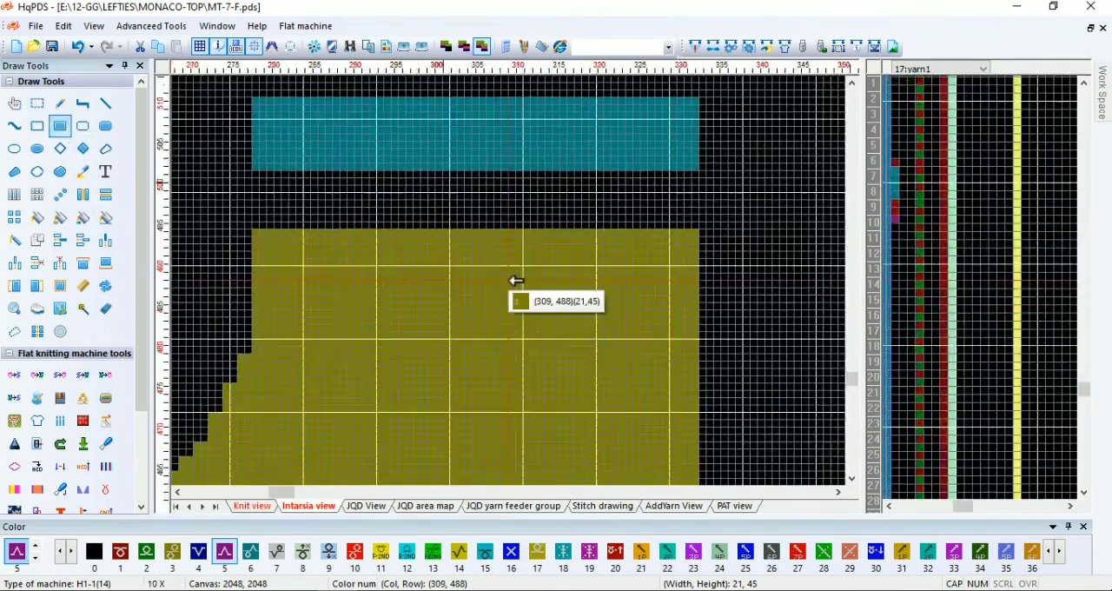
scroll(514, 280, "up", 6)
left_click_drag(764, 216, 498, 288)
scroll(498, 289, "down", 2)
scroll(538, 334, "down", 1)
mouse_move(450, 369)
left_mouse_down()
mouse_move(538, 334)
mouse_move(530, 269)
left_mouse_up()
scroll(530, 269, "down", 1)
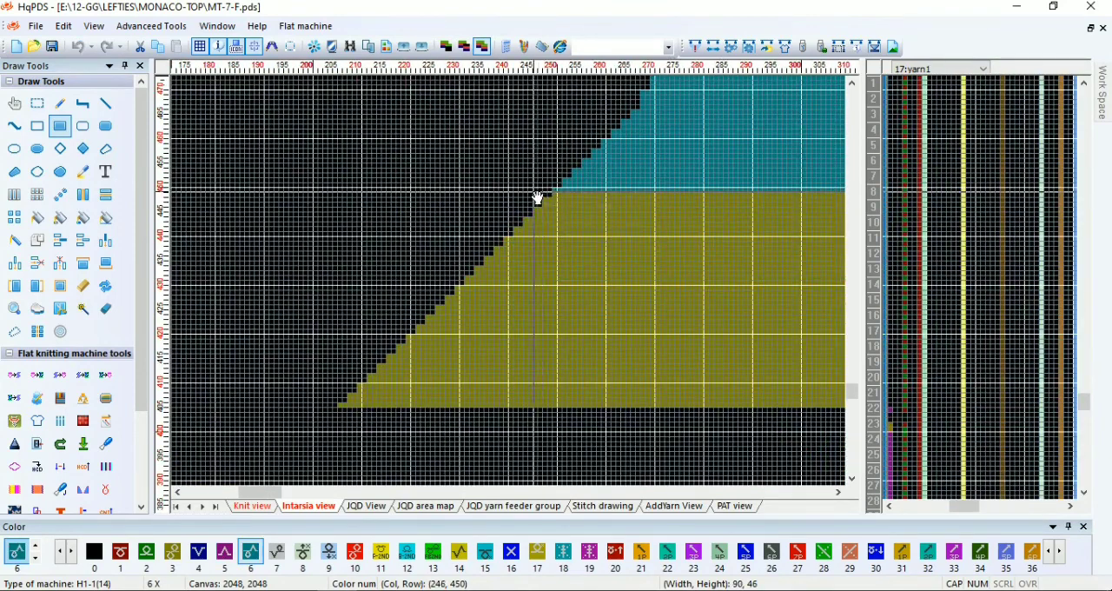
left_click_drag(513, 286, 512, 286)
scroll(513, 286, "down", 1)
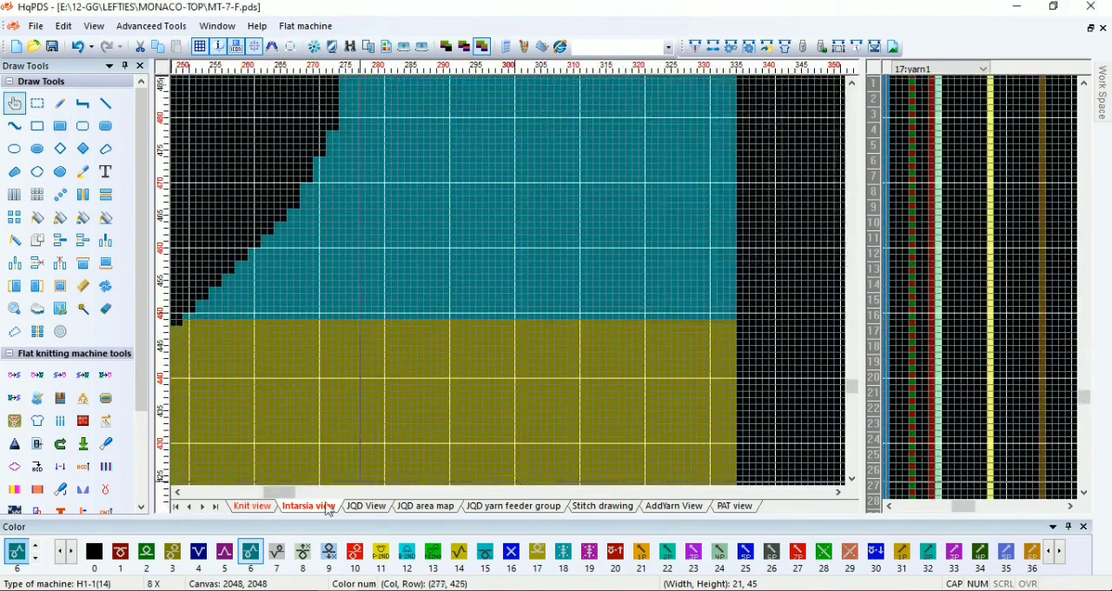
In the knit view, examine the right shoulder section, its top waste rows and the V-neck edge down to the neck base
left_click(255, 508)
scroll(512, 295, "down", 6)
scroll(506, 277, "up", 2)
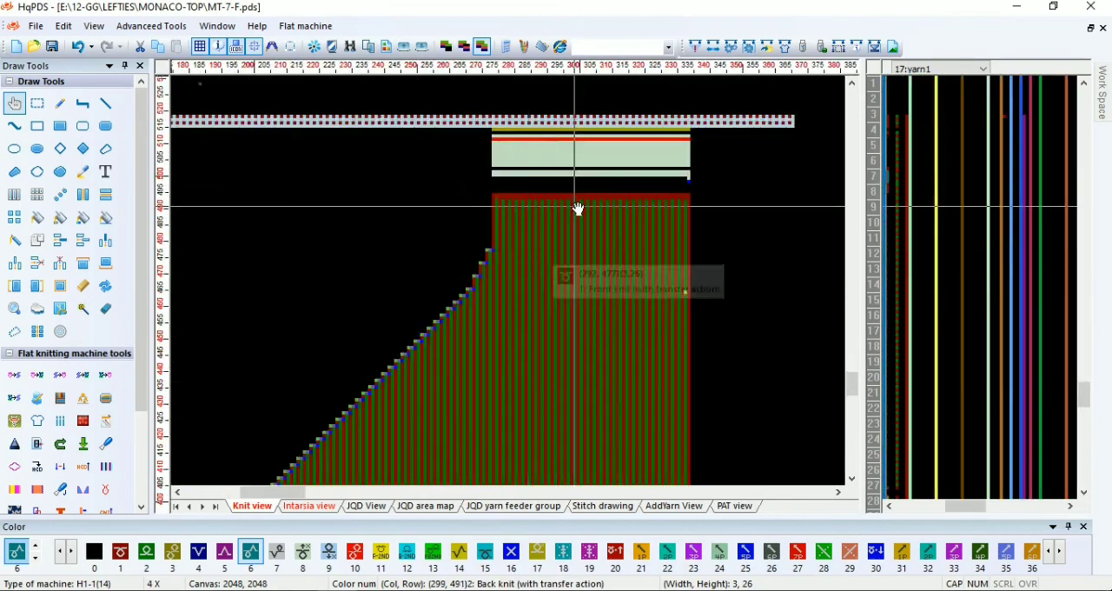
scroll(512, 278, "up", 12)
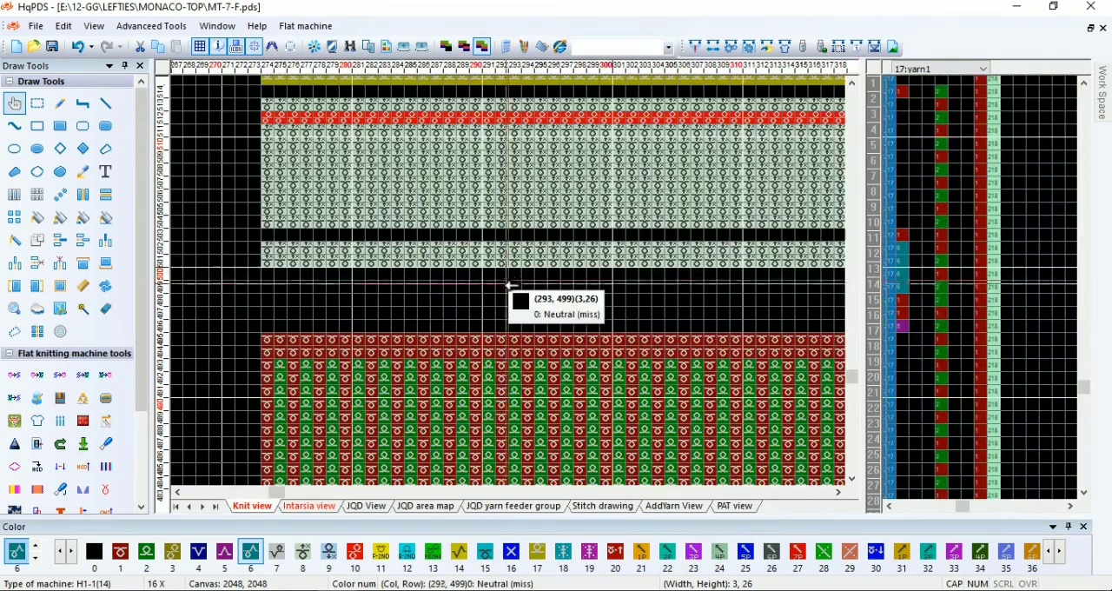
scroll(509, 300, "down", 12)
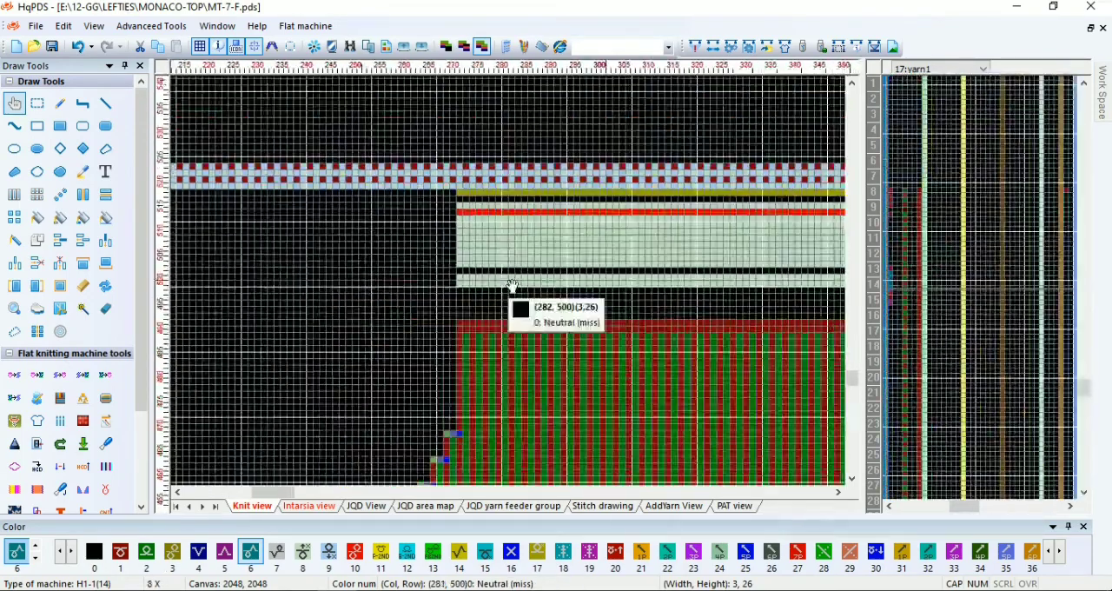
scroll(508, 289, "down", 2)
scroll(504, 297, "up", 6)
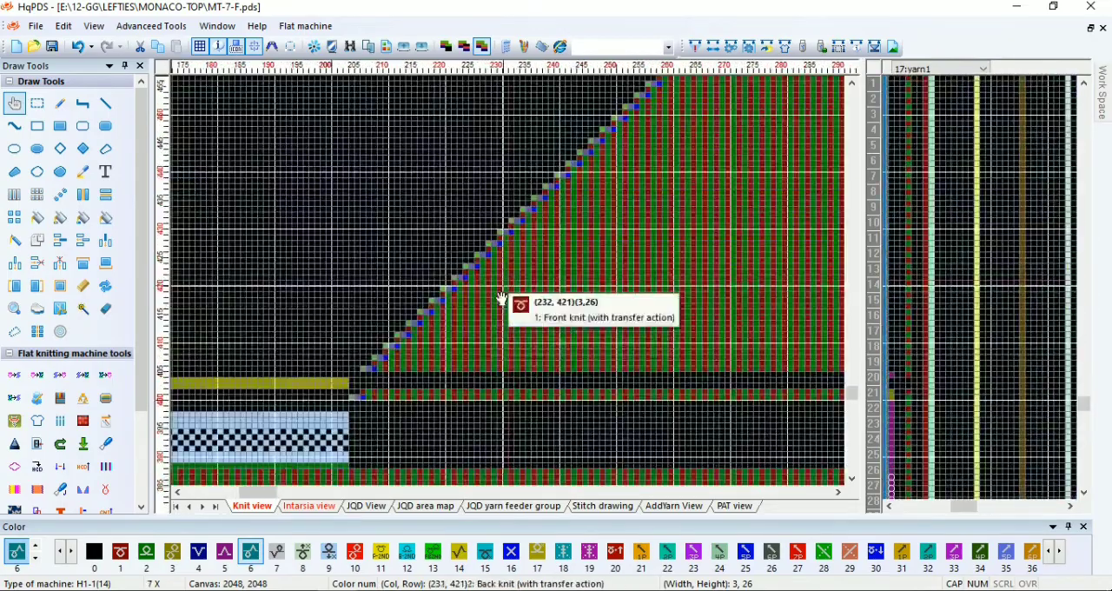
scroll(483, 294, "down", 1)
scroll(514, 286, "down", 4)
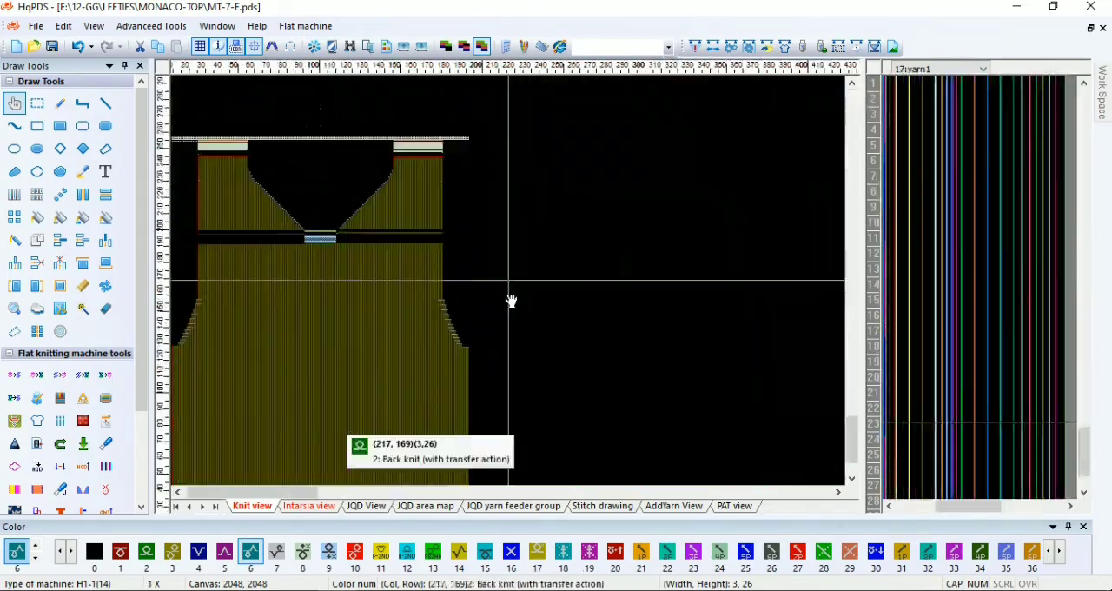
Pencil paired color 4 and color 5 marks into the Knot control column at the yarn changes around rows 75, 135 and 195
scroll(521, 283, "up", 6)
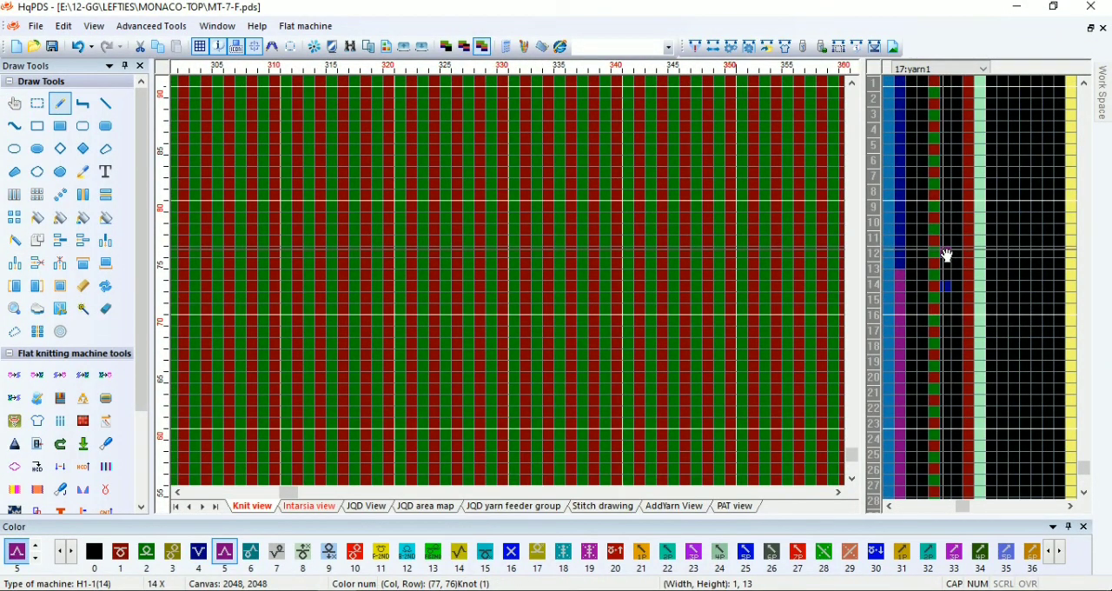
scroll(370, 218, "down", 4)
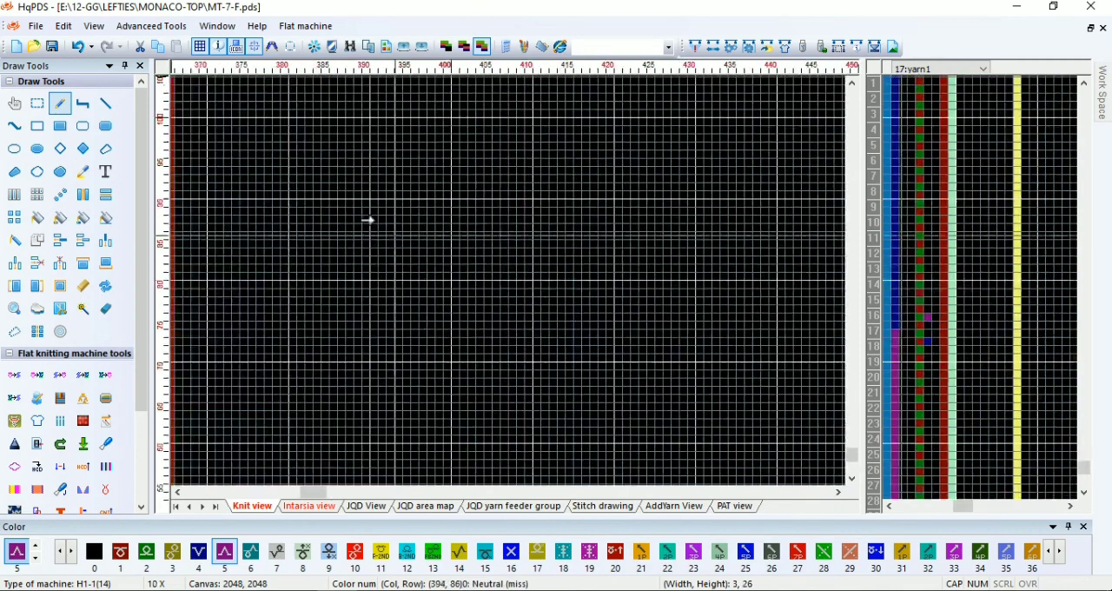
scroll(512, 280, "up", 3)
left_click(937, 227)
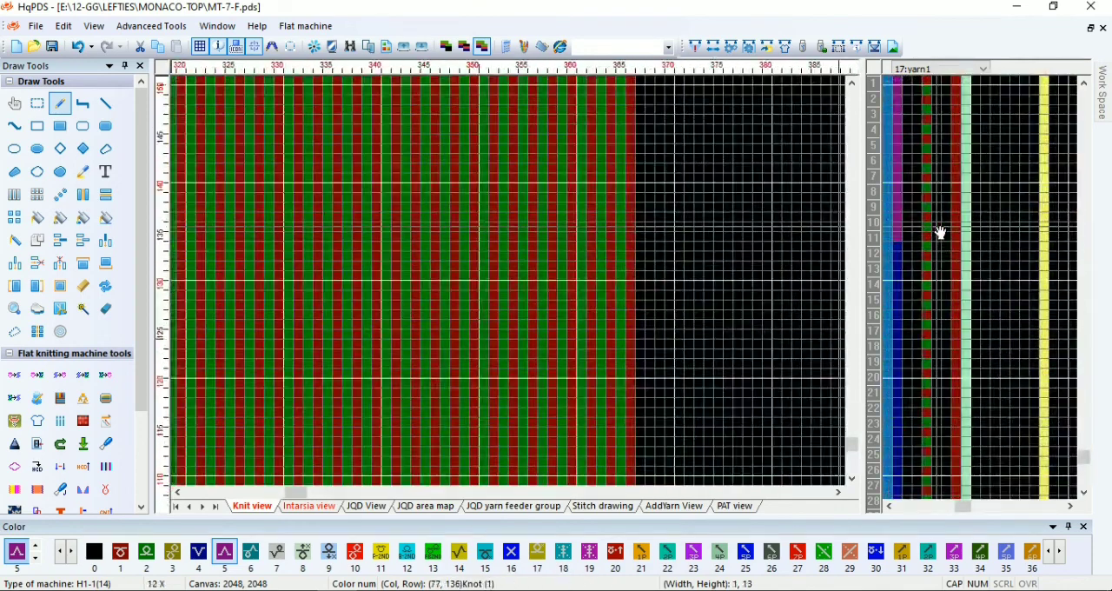
left_click(937, 256)
key("4")
left_click(937, 226)
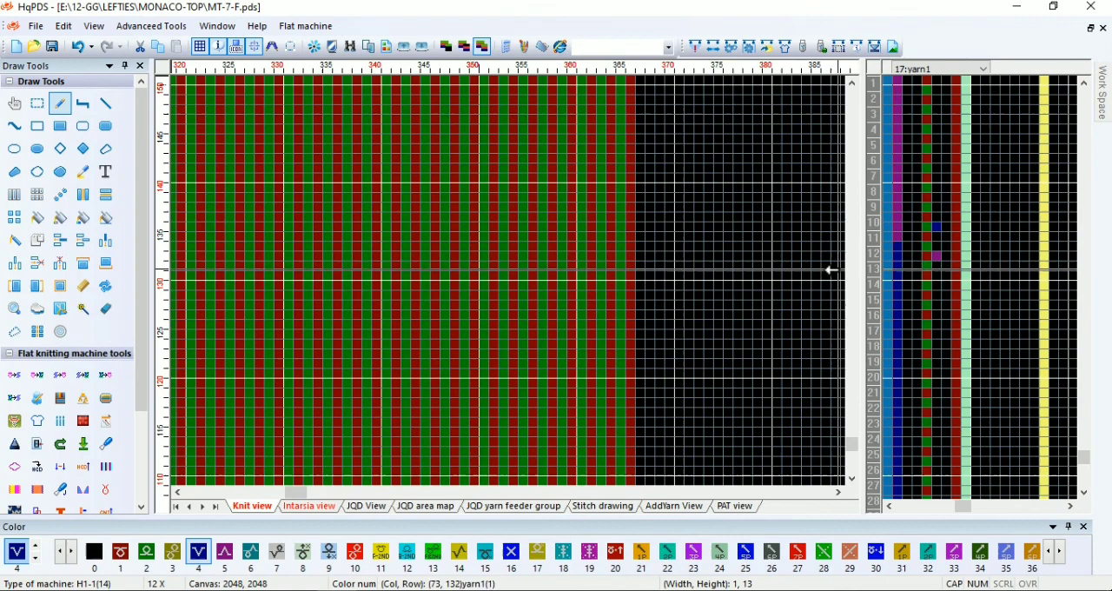
scroll(516, 280, "down", 2)
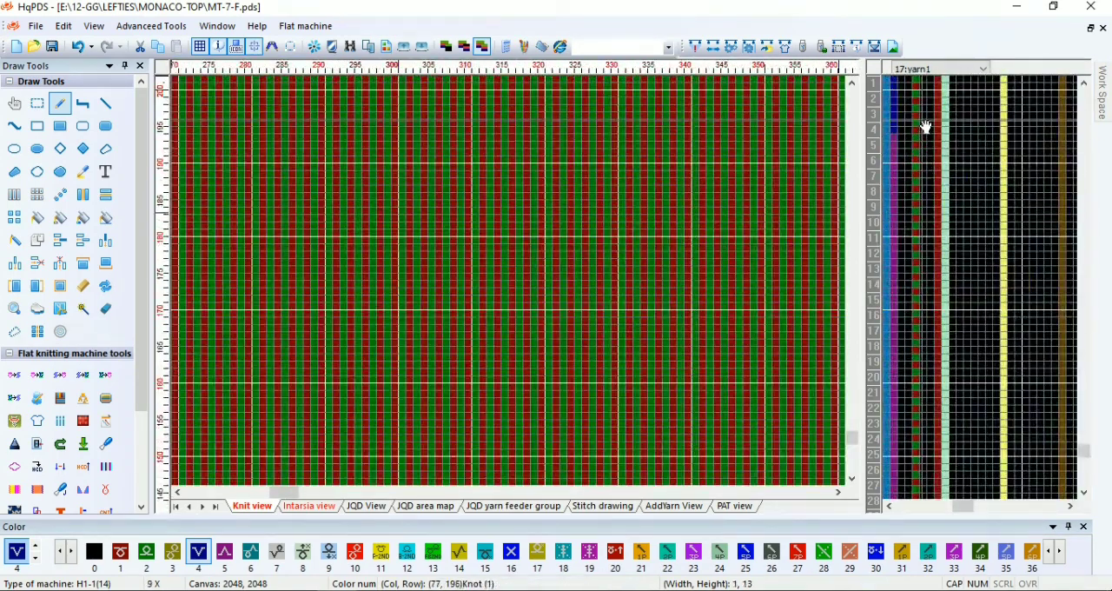
key("5")
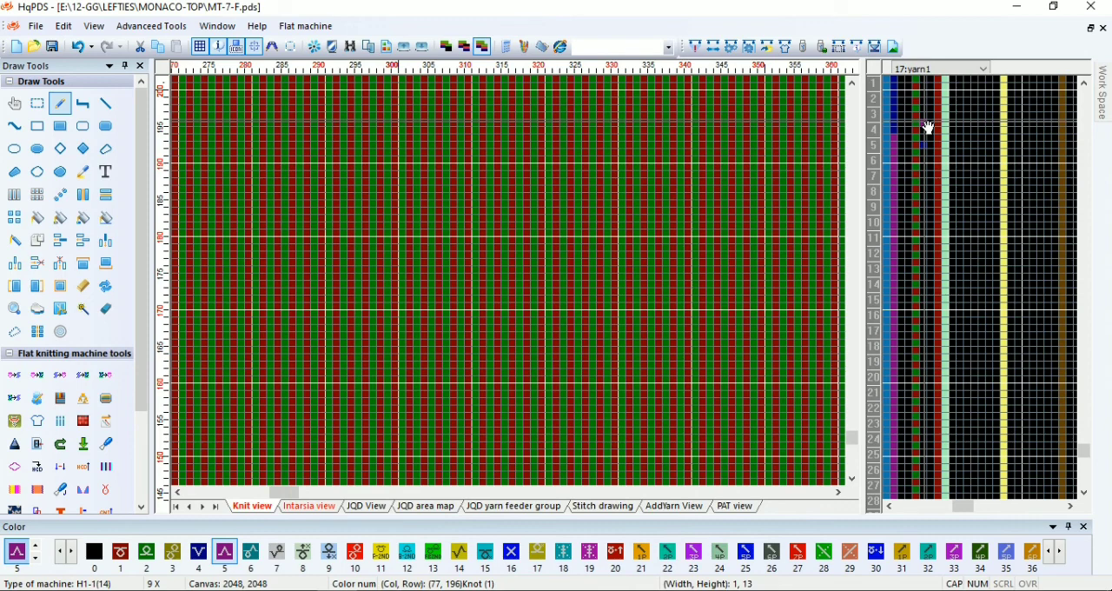
Repeat the paired knot marks upward along the Knot control column to cover the yarn changes up to the neck base
scroll(512, 308, "down", 4)
scroll(513, 303, "up", 1)
key("c")
scroll(650, 214, "up", 1)
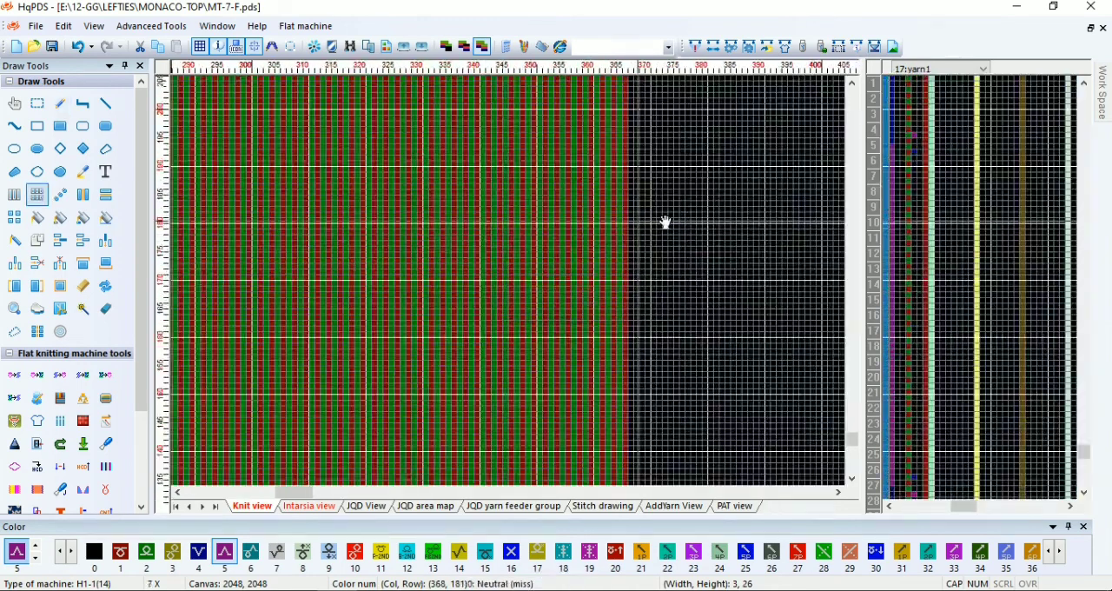
left_click_drag(892, 147, 933, 386)
scroll(922, 424, "up", 3)
scroll(930, 382, "down", 1)
scroll(666, 272, "down", 5)
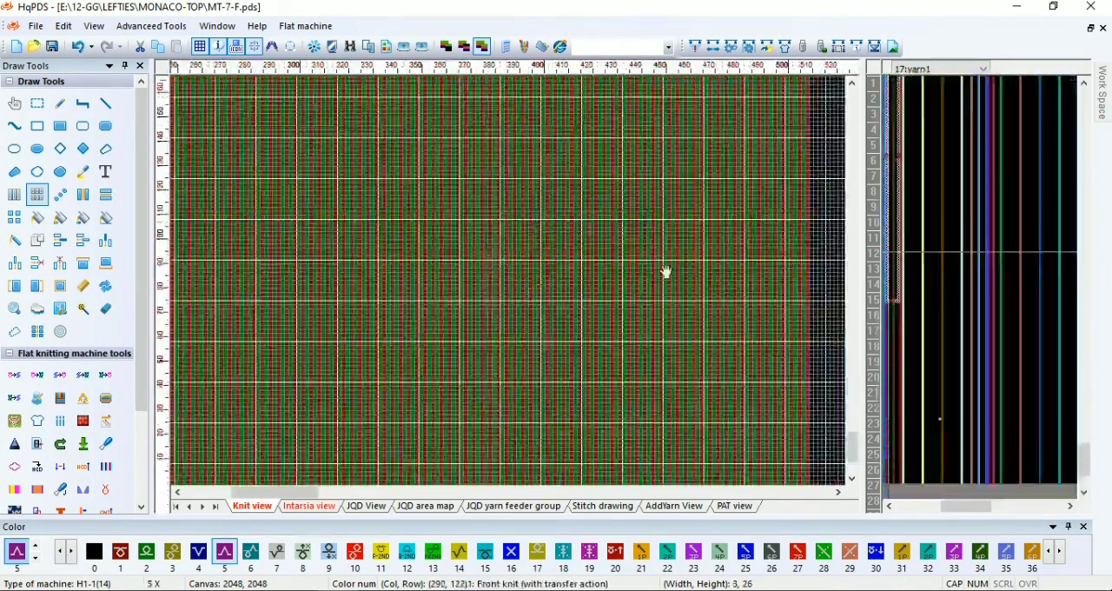
scroll(666, 272, "down", 2)
scroll(512, 286, "up", 1)
scroll(329, 208, "down", 3)
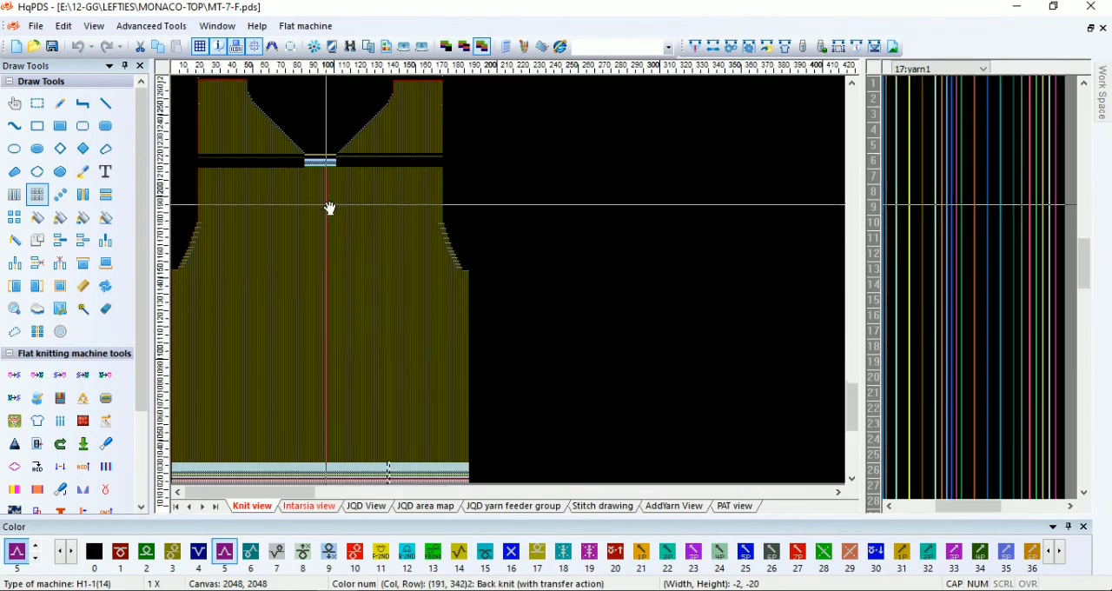
scroll(329, 209, "up", 4)
scroll(458, 295, "up", 1)
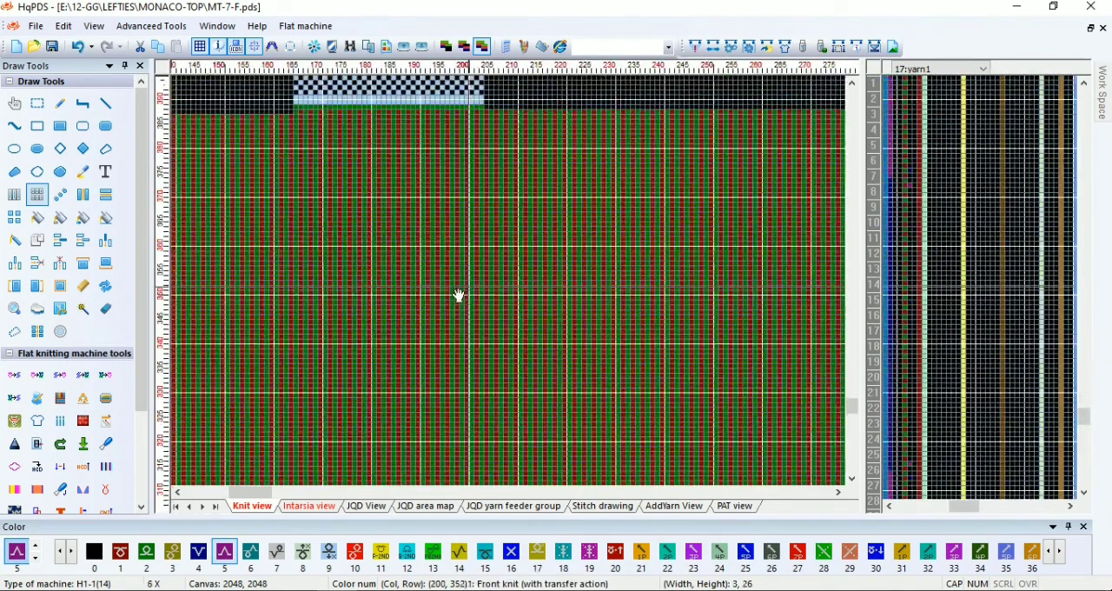
scroll(459, 295, "down", 5)
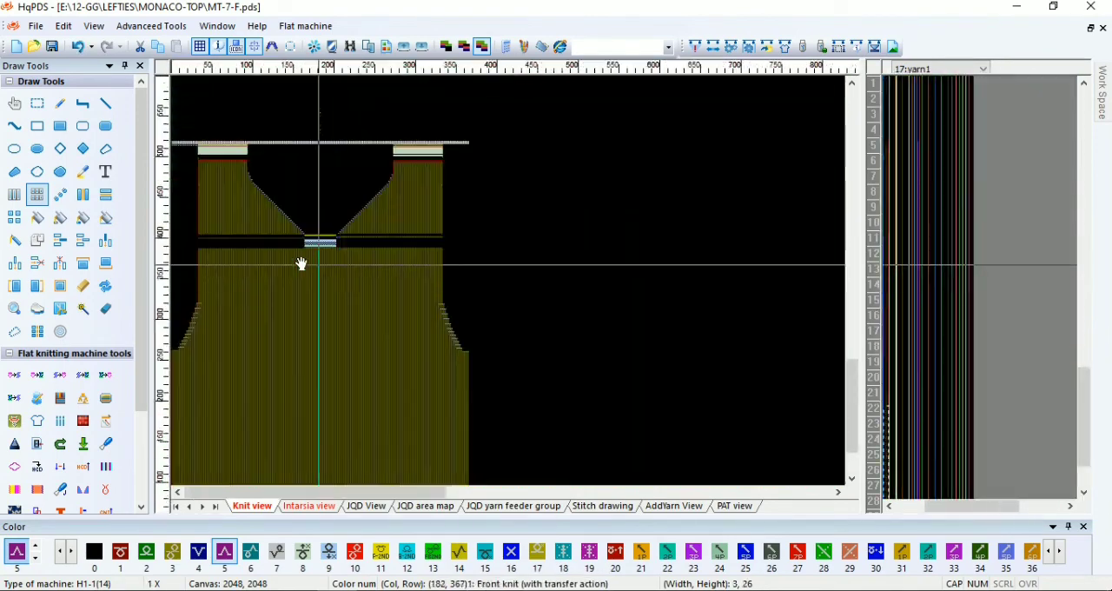
Compile the front piece and check the compiling information for yarn feeders that are not reset
left_click(695, 51)
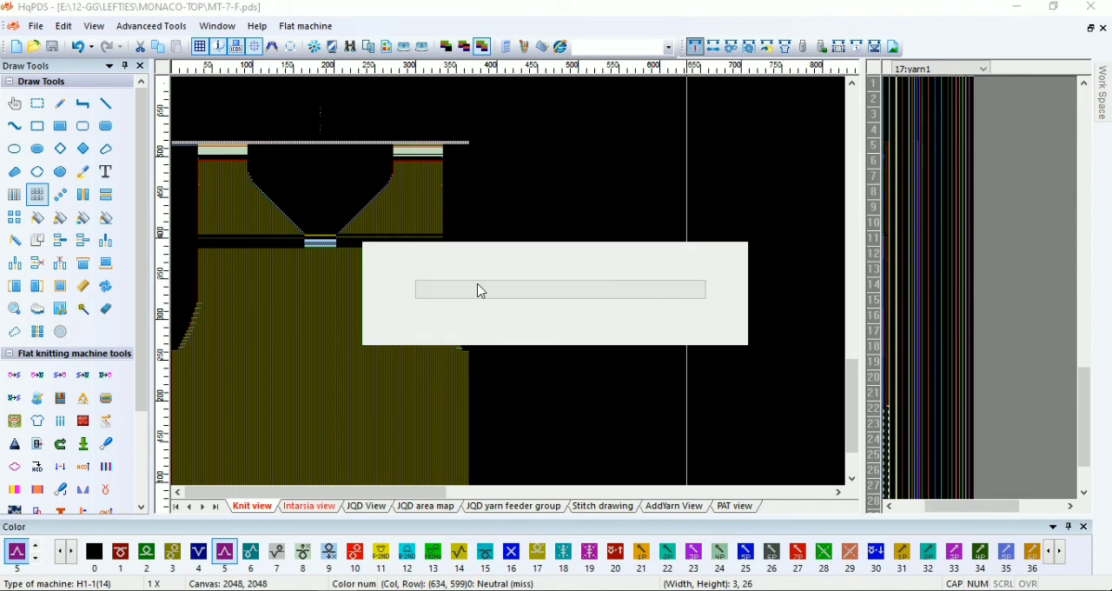
left_click(655, 261)
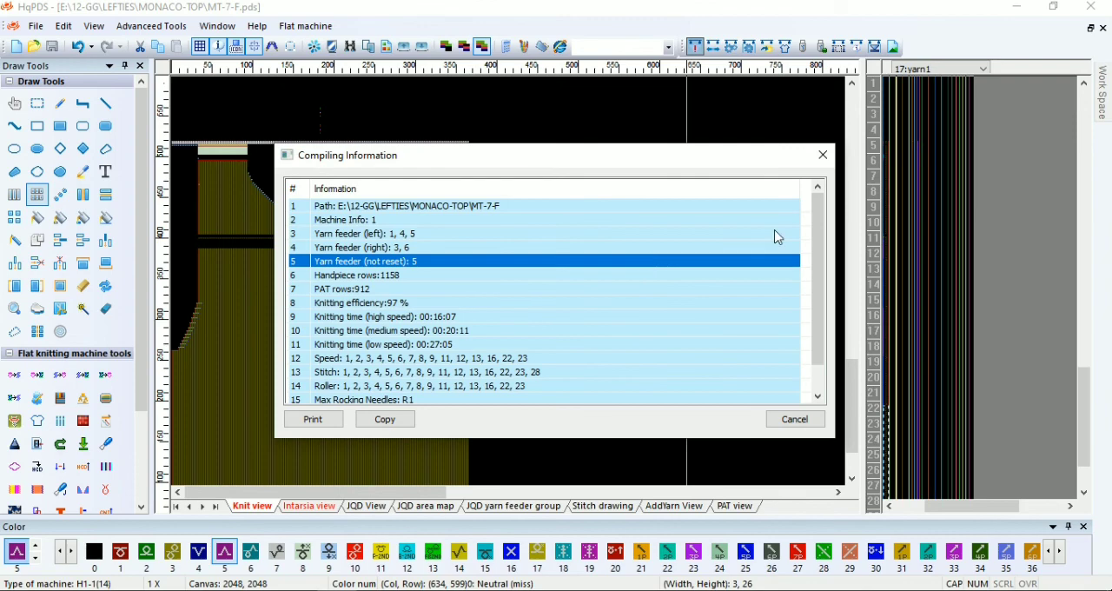
key("Escape")
In the intarsia view, mark off a block 20 columns wide and 45 rows high below the left shoulder's boundary between colors 4 and 5
scroll(509, 272, "up", 6)
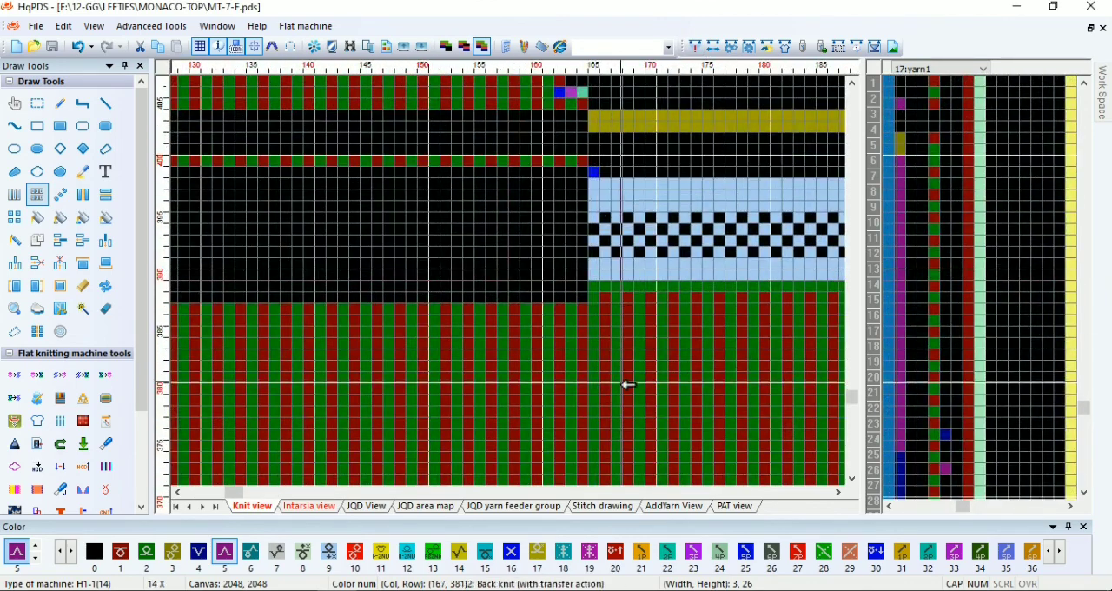
left_click(37, 103)
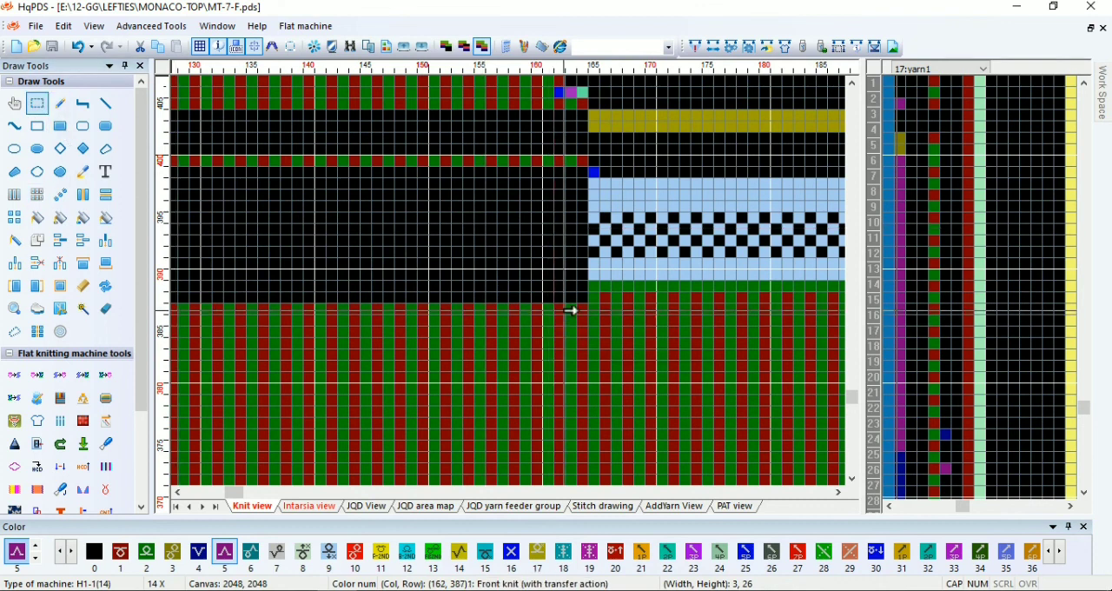
left_click_drag(569, 310, 573, 446)
scroll(516, 281, "down", 5)
left_click(309, 506)
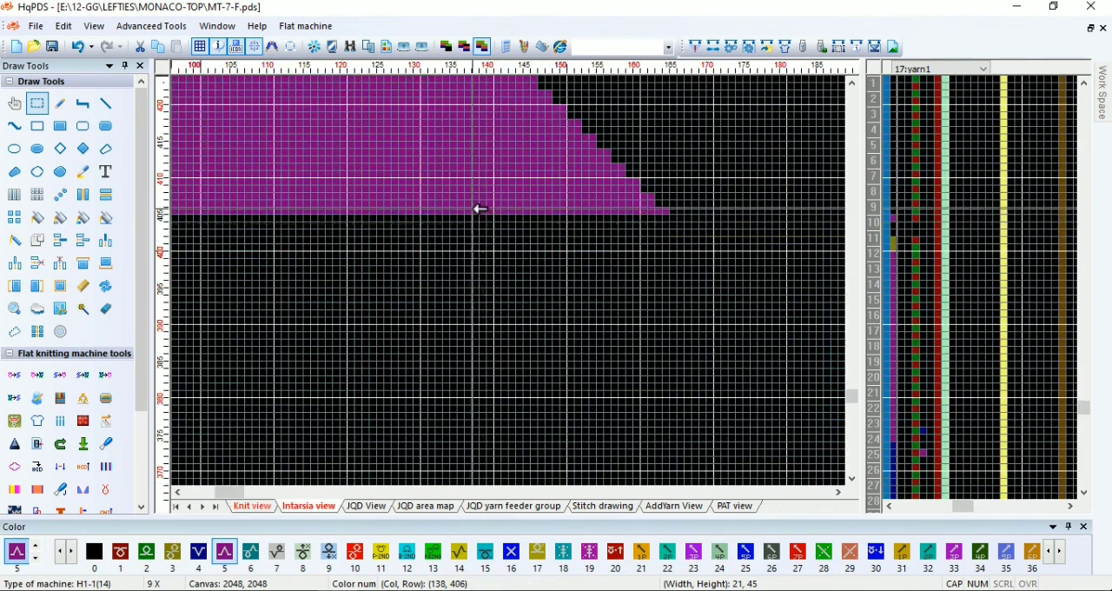
scroll(490, 291, "up", 1)
left_click_drag(464, 287, 598, 204)
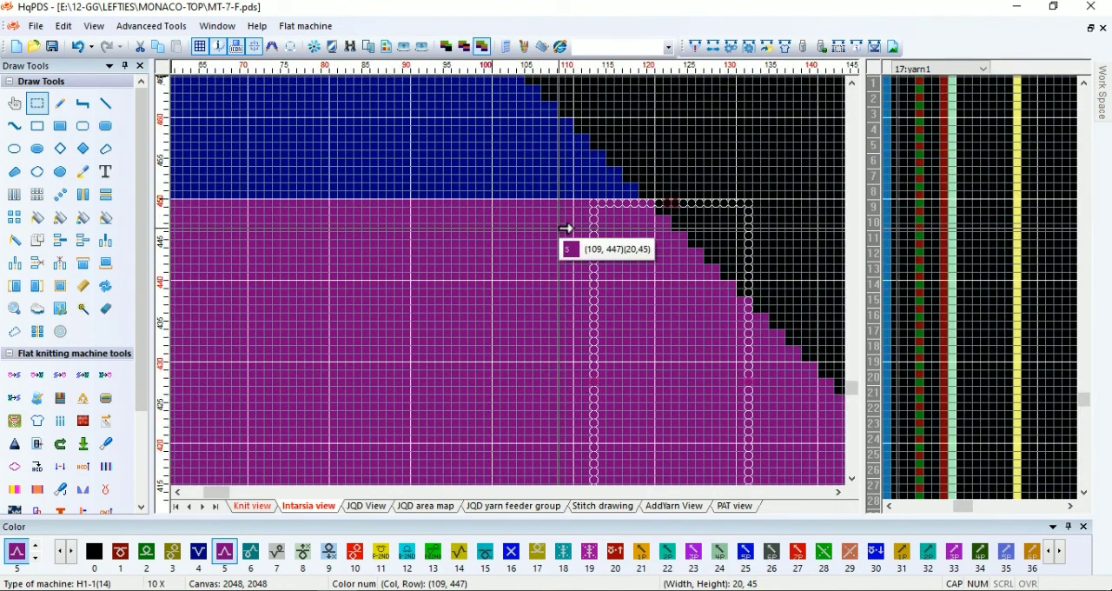
scroll(516, 280, "up", 3)
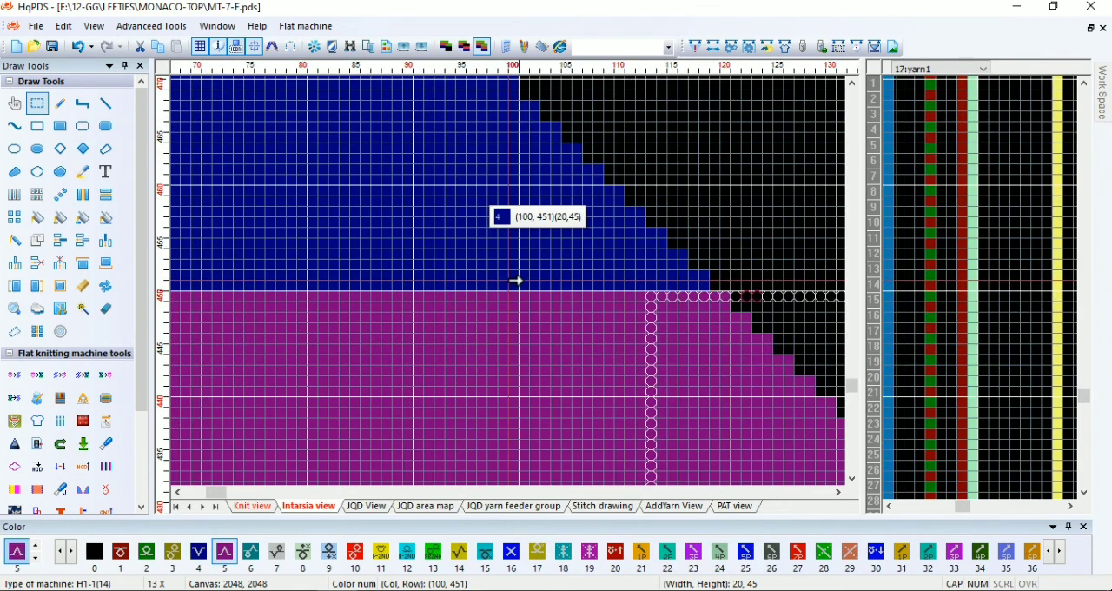
Extend the left shoulder's color 5 area through row 450 and clear the overrun beyond its outer edge with color 0
key("r")
scroll(625, 269, "up", 1)
left_click_drag(603, 306, 320, 291)
scroll(492, 284, "down", 5)
scroll(493, 284, "down", 2)
scroll(380, 266, "up", 4)
middle_click(442, 345)
left_click_drag(465, 337, 398, 191)
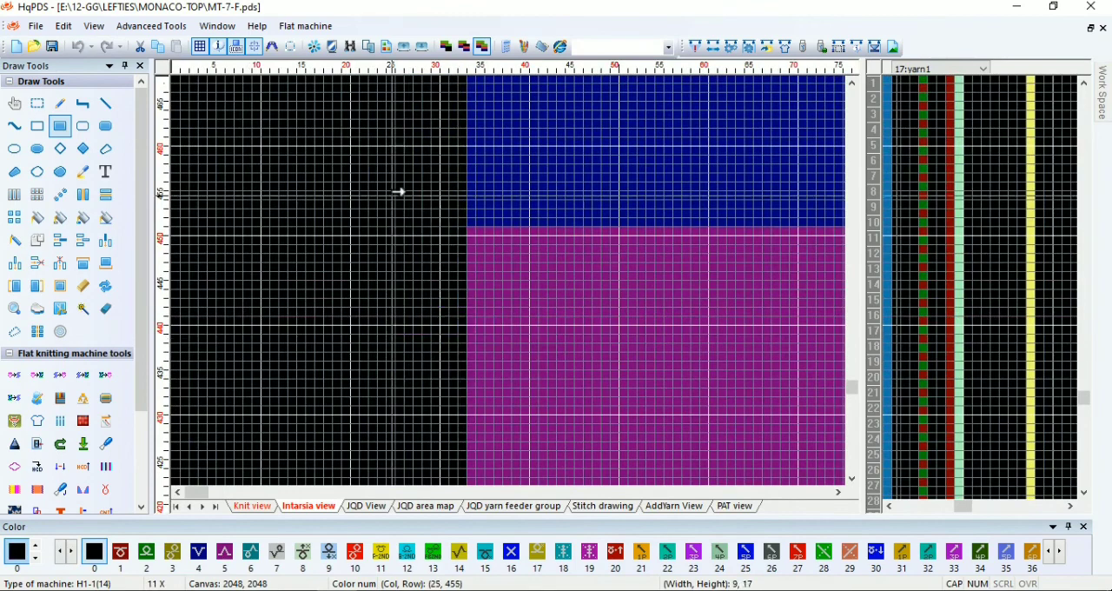
scroll(556, 305, "down", 3)
middle_click(652, 236)
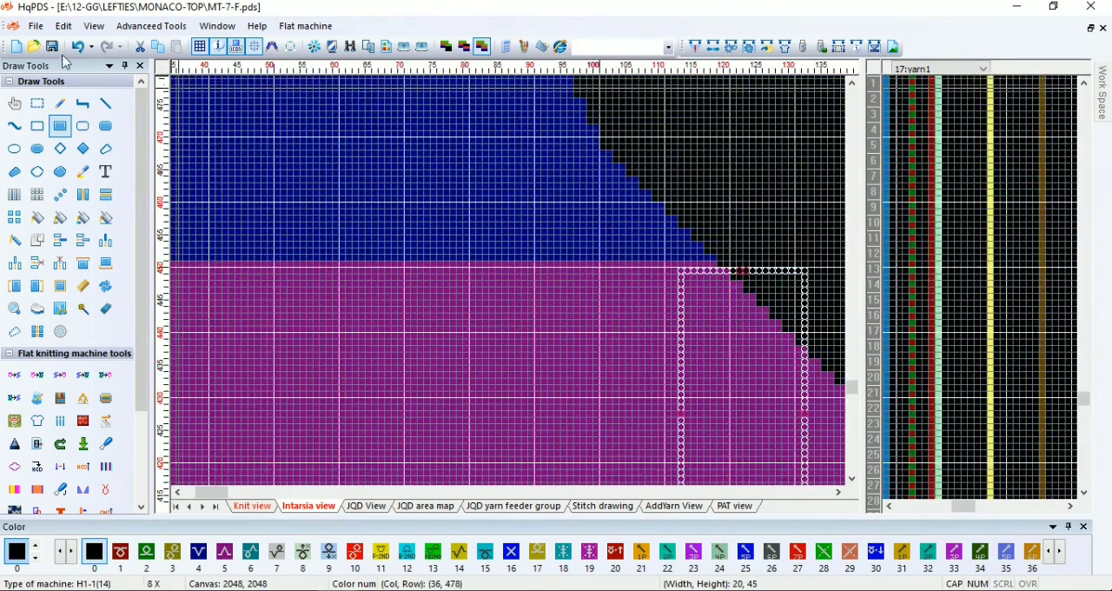
Compile the front piece with the corrected left shoulder boundary
left_click(695, 46)
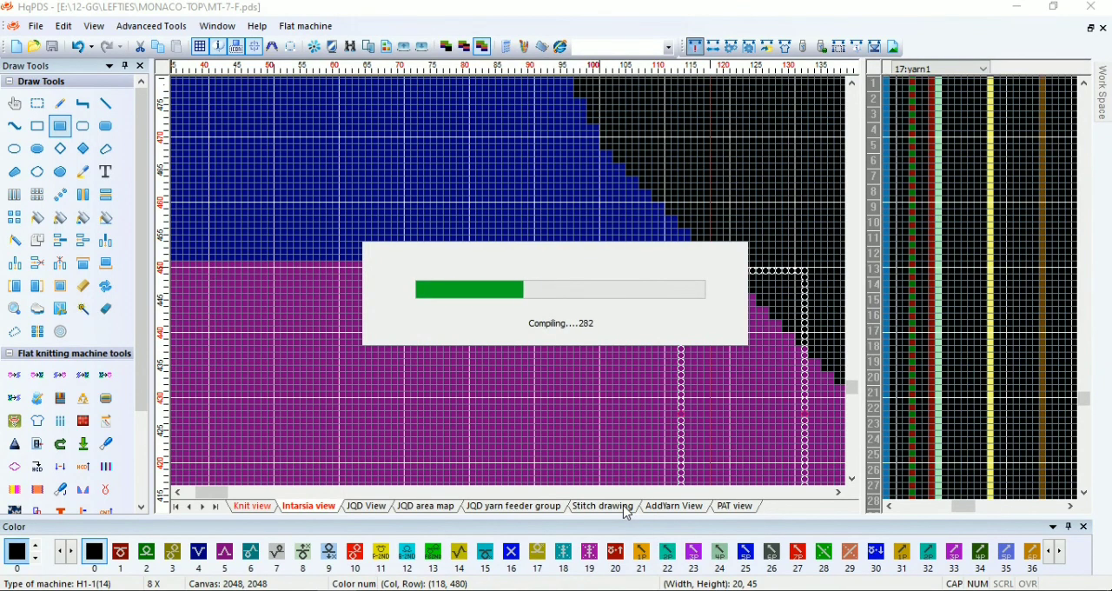
left_click(667, 336)
scroll(757, 214, "down", 2)
Confirm the yarn feeder positions and compile the front piece with V-neck auto Intarsia on and Auto standard neck off
left_click(749, 47)
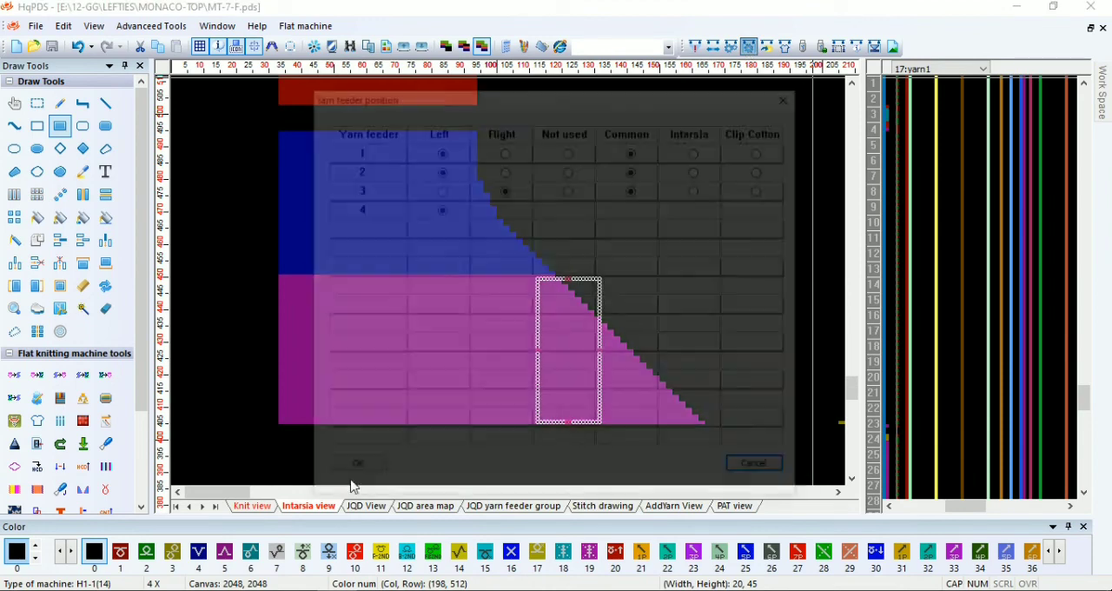
left_click(362, 475)
left_click(695, 47)
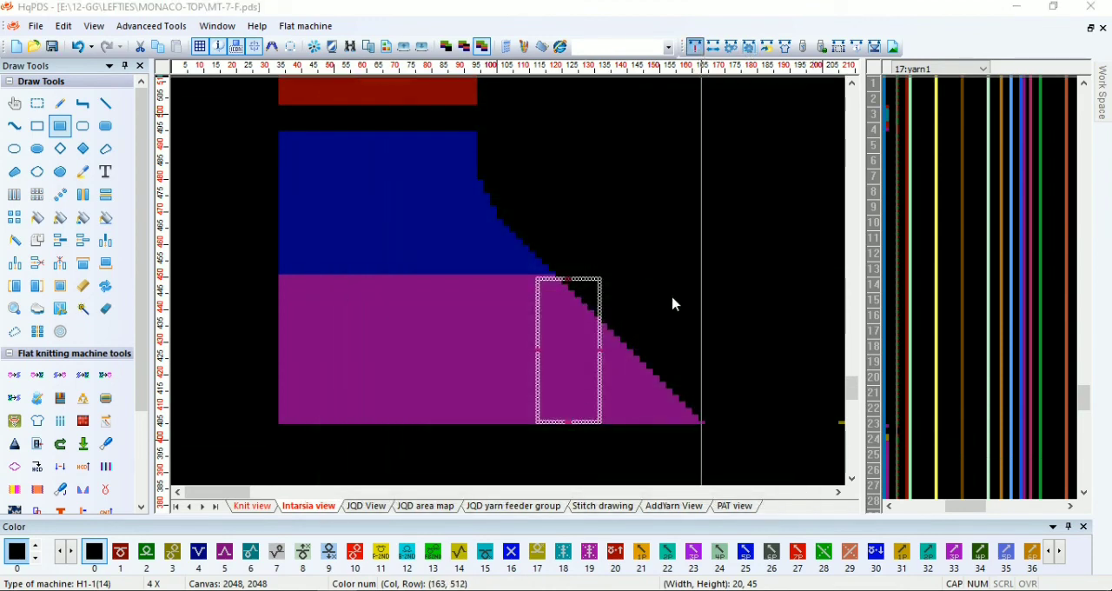
left_click(388, 60)
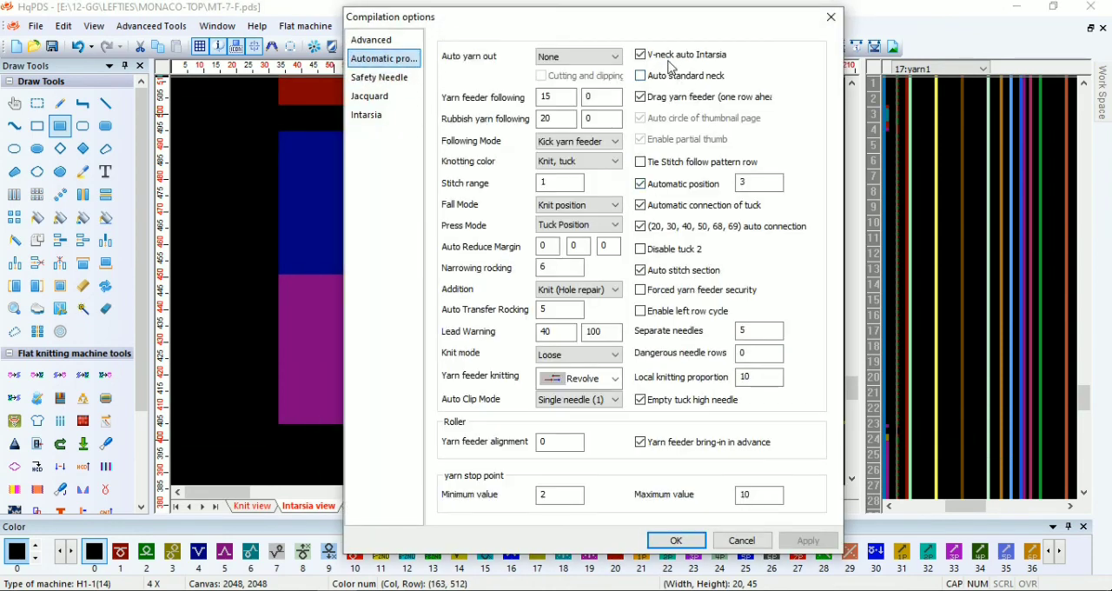
left_click(676, 540)
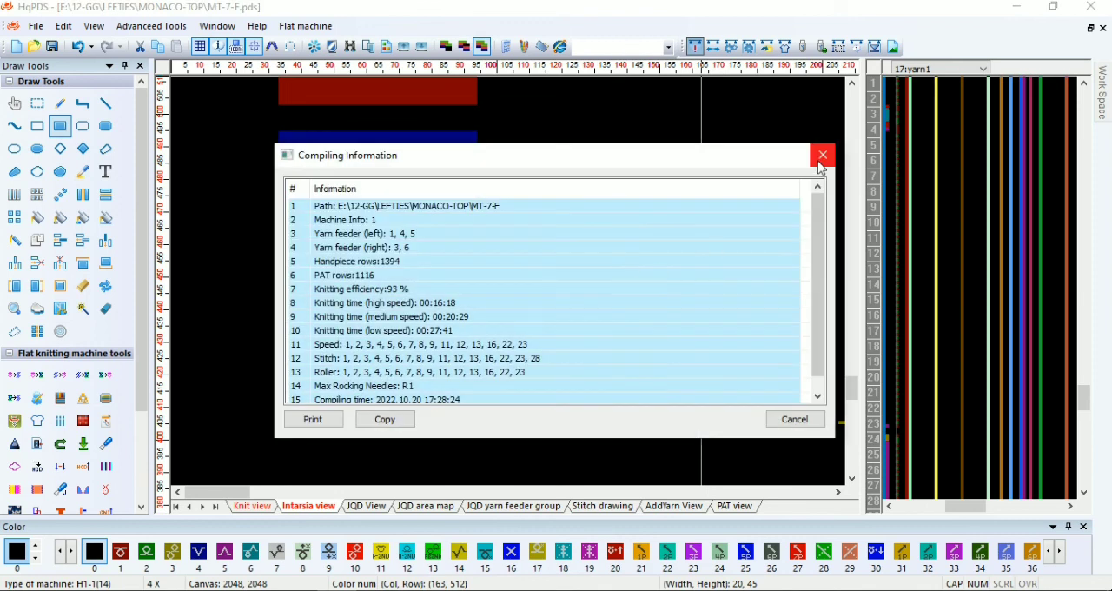
left_click(822, 158)
Check both shoulders in the intarsia view and compile the front piece once more
scroll(489, 287, "down", 3)
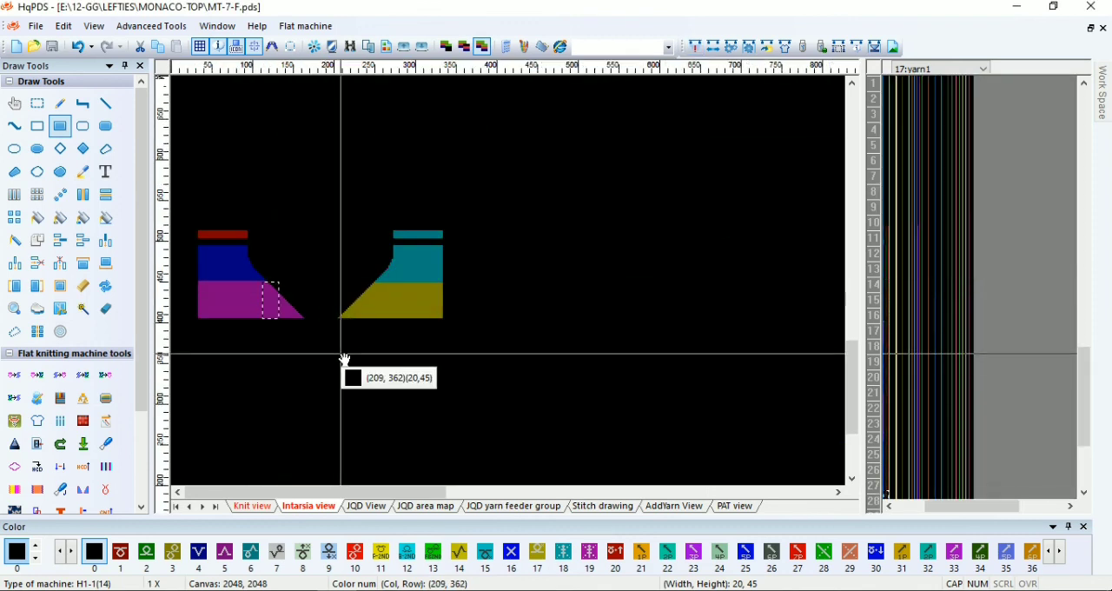
scroll(382, 292, "up", 1)
left_click(695, 48)
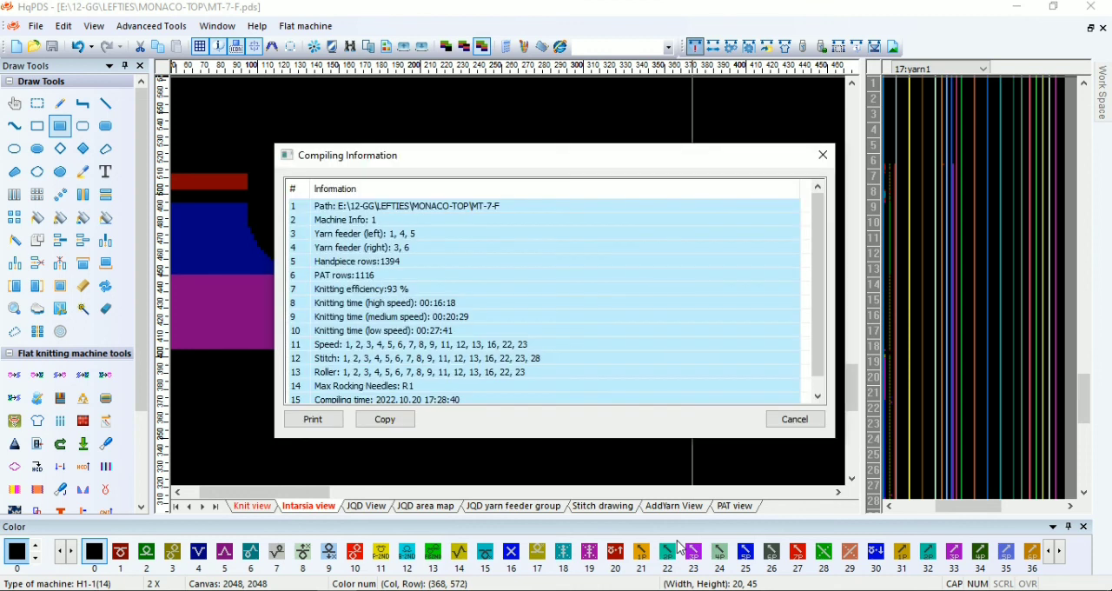
left_click(817, 157)
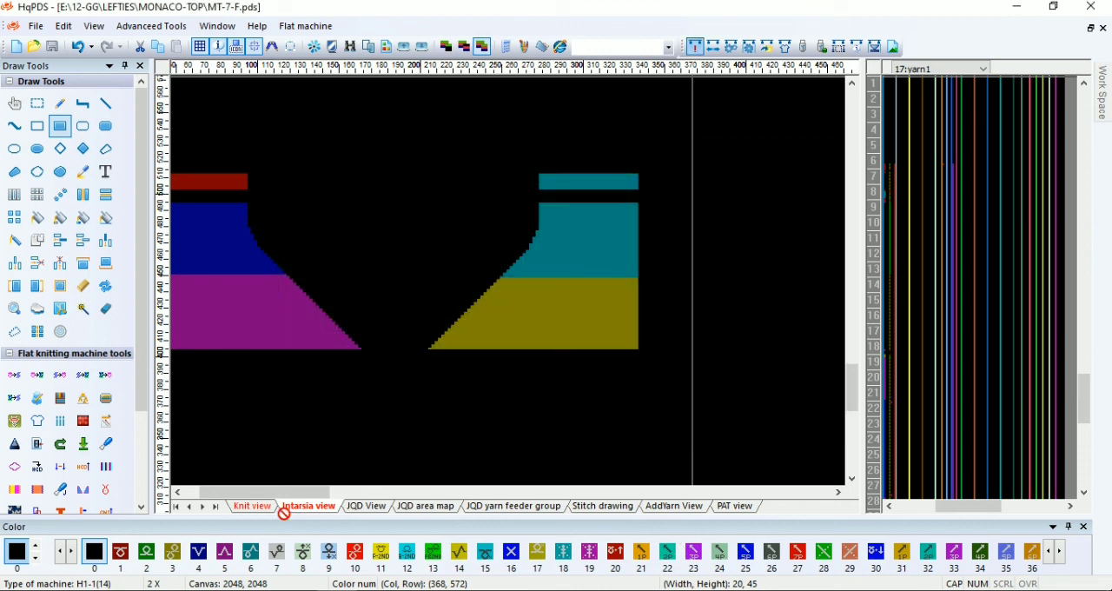
Examine the V-neck edges and center waste rows in the expanded knit view, and restore the unexpanded pattern
left_click(260, 506)
scroll(362, 346, "up", 1)
scroll(511, 287, "down", 2)
scroll(385, 228, "up", 2)
scroll(417, 325, "up", 1)
scroll(507, 393, "up", 3)
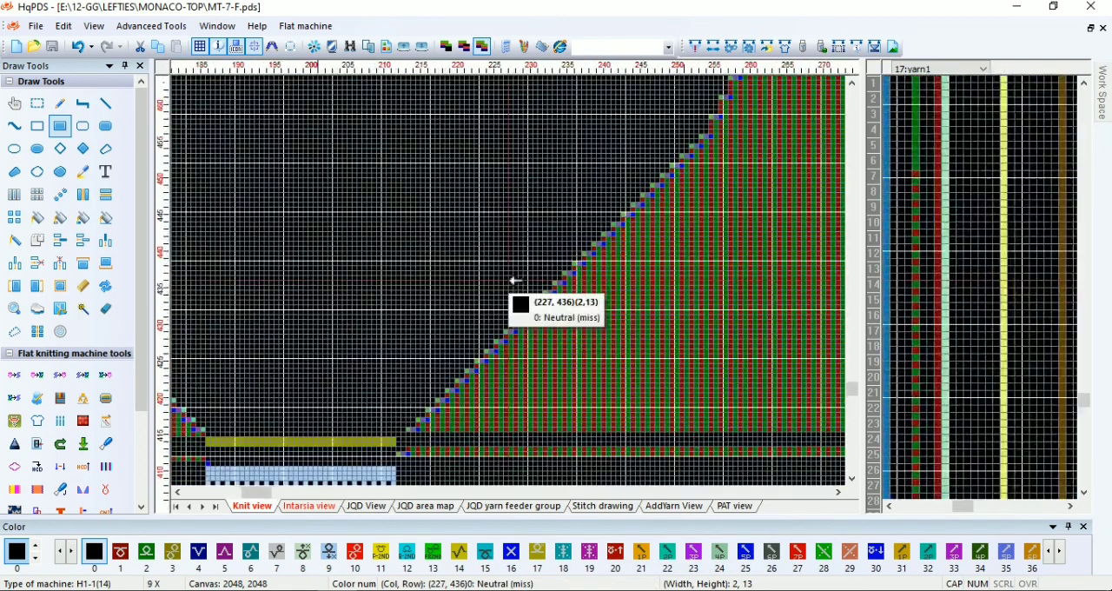
scroll(560, 410, "down", 6)
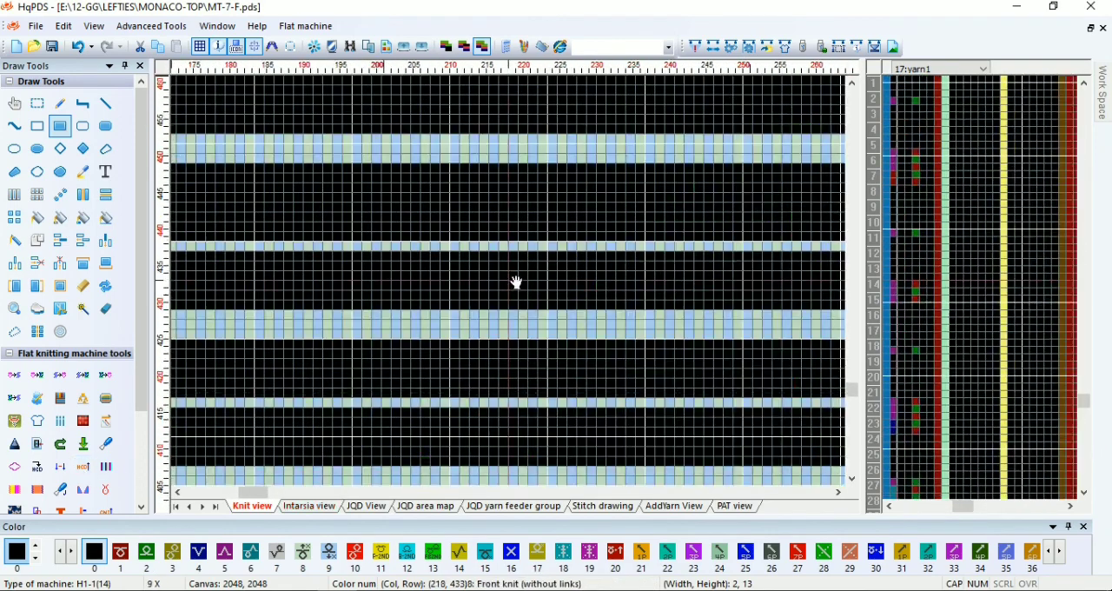
scroll(508, 274, "up", 6)
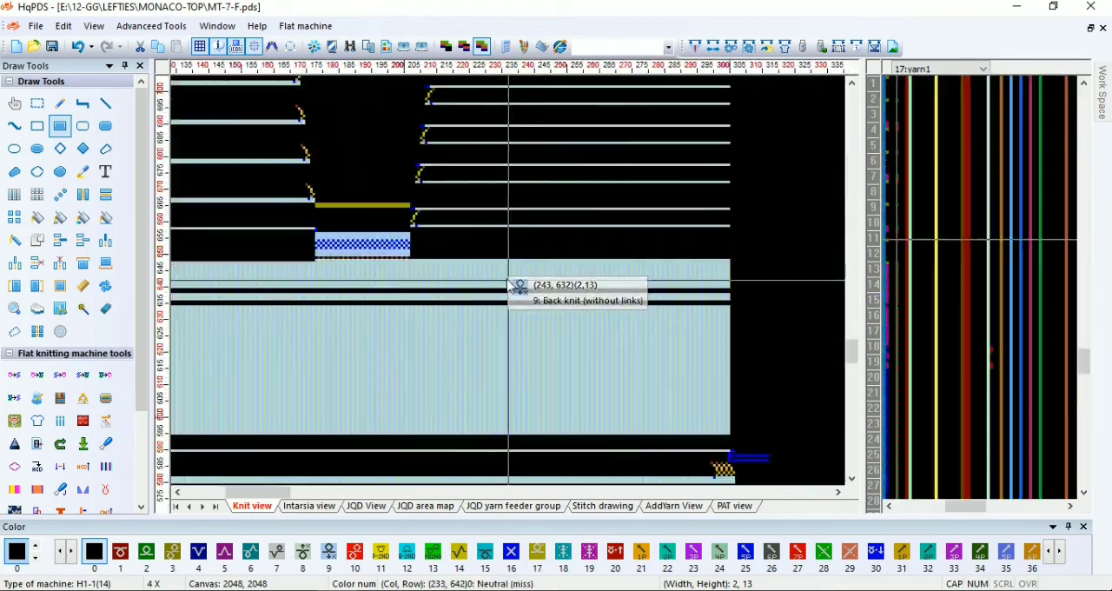
scroll(516, 164, "down", 4)
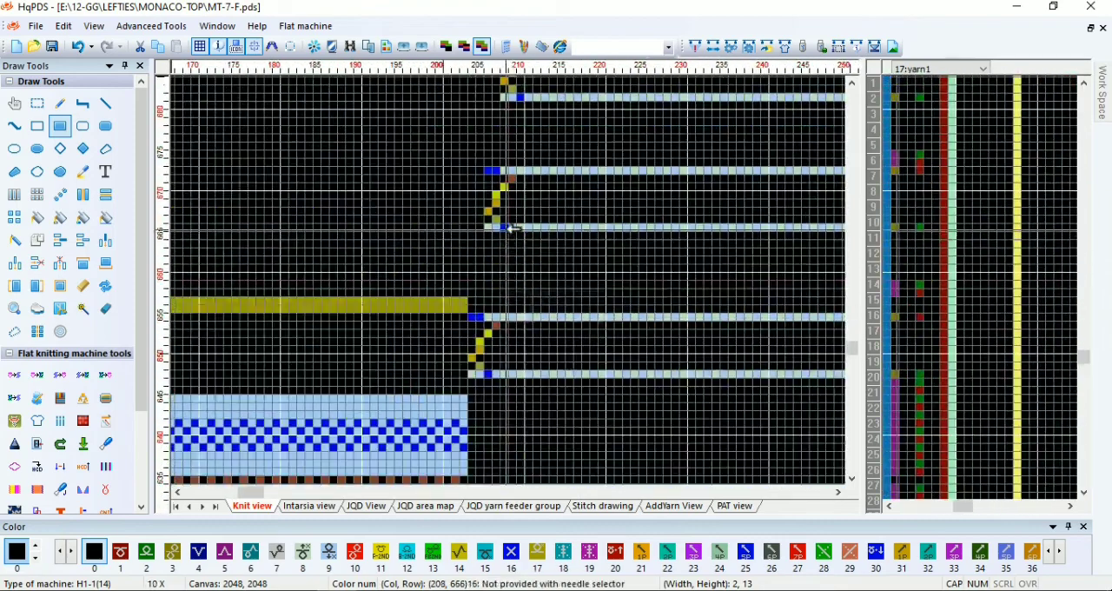
scroll(298, 309, "up", 5)
scroll(515, 255, "down", 3)
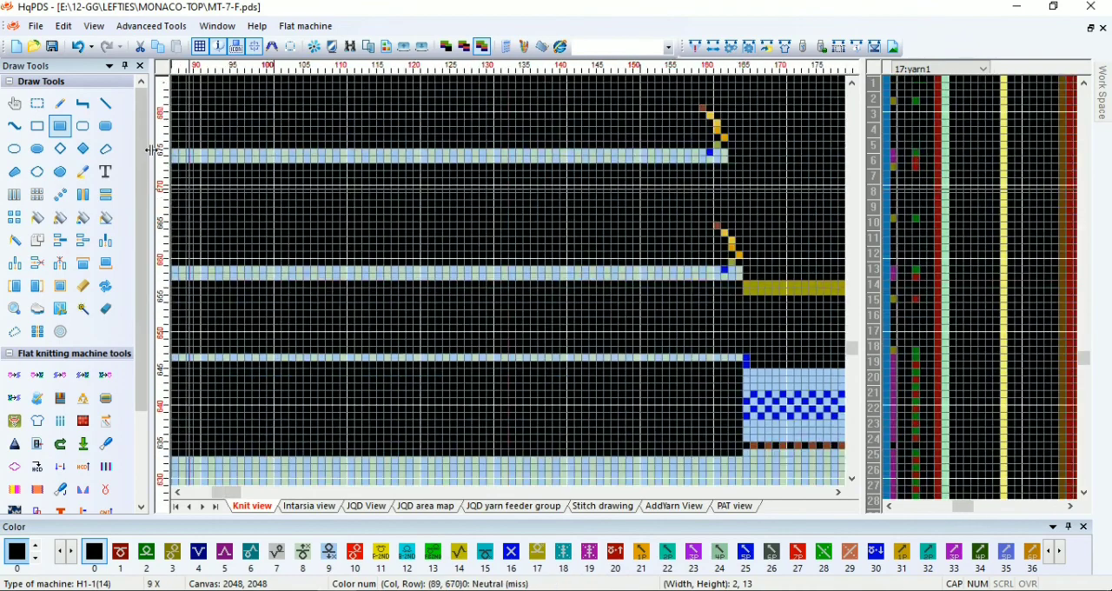
left_click(78, 49)
scroll(489, 286, "down", 8)
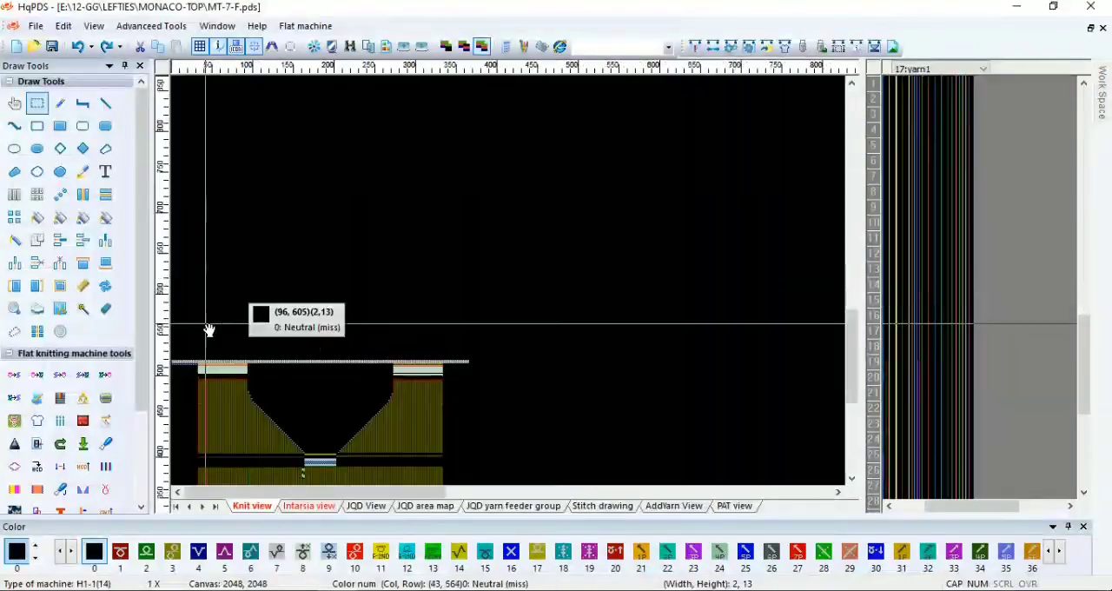
scroll(466, 330, "up", 7)
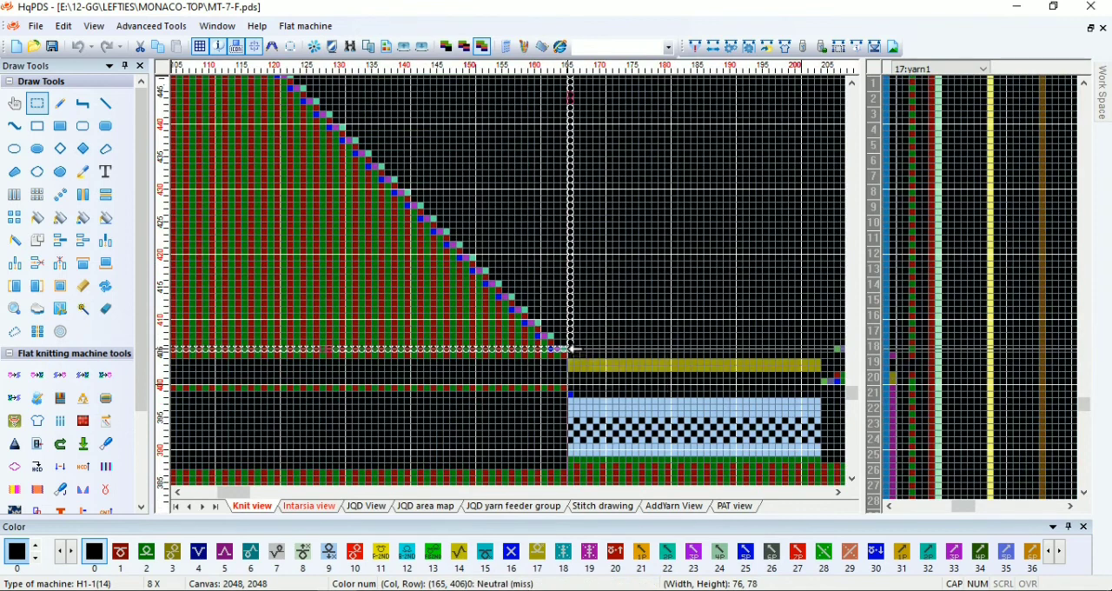
In the intarsia view, correct the left shoulder's boundary between colors 4 and 5 near row 450 with filled rectangles
left_click(323, 506)
scroll(474, 275, "down", 3)
scroll(513, 287, "up", 9)
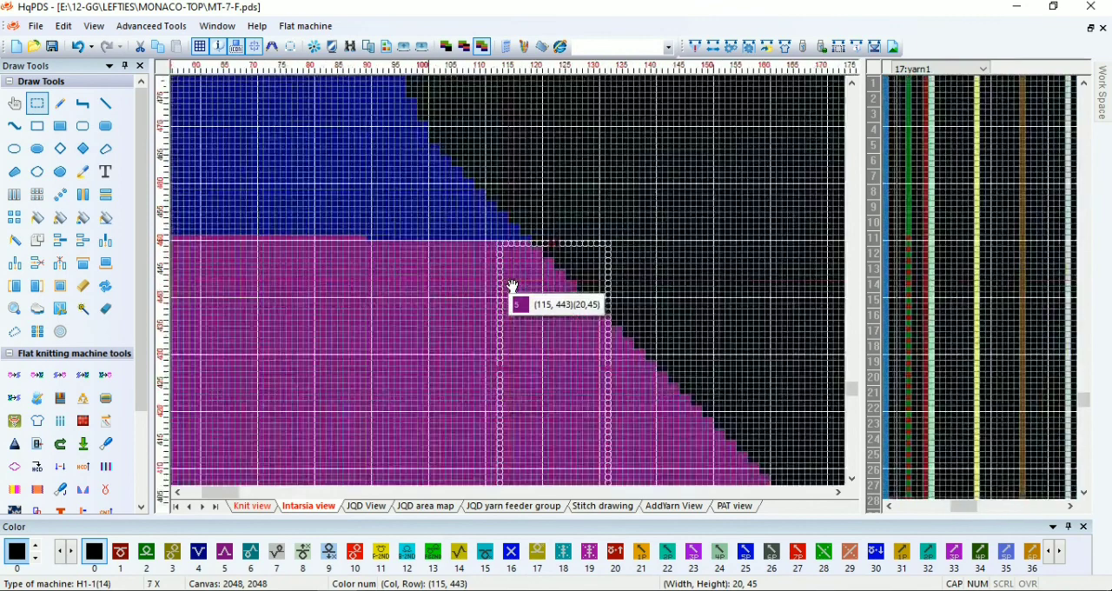
scroll(516, 281, "up", 1)
middle_click(516, 281)
left_click(290, 47)
left_click(720, 278)
left_click(586, 299)
left_click(60, 126)
left_click_drag(227, 192, 596, 284)
scroll(490, 391, "down", 2)
scroll(482, 364, "up", 1)
middle_click(457, 296)
mouse_move(435, 286)
left_mouse_down()
mouse_move(535, 329)
mouse_move(516, 281)
mouse_move(535, 328)
left_mouse_up()
scroll(664, 368, "down", 1)
scroll(683, 304, "up", 1)
scroll(758, 283, "down", 1)
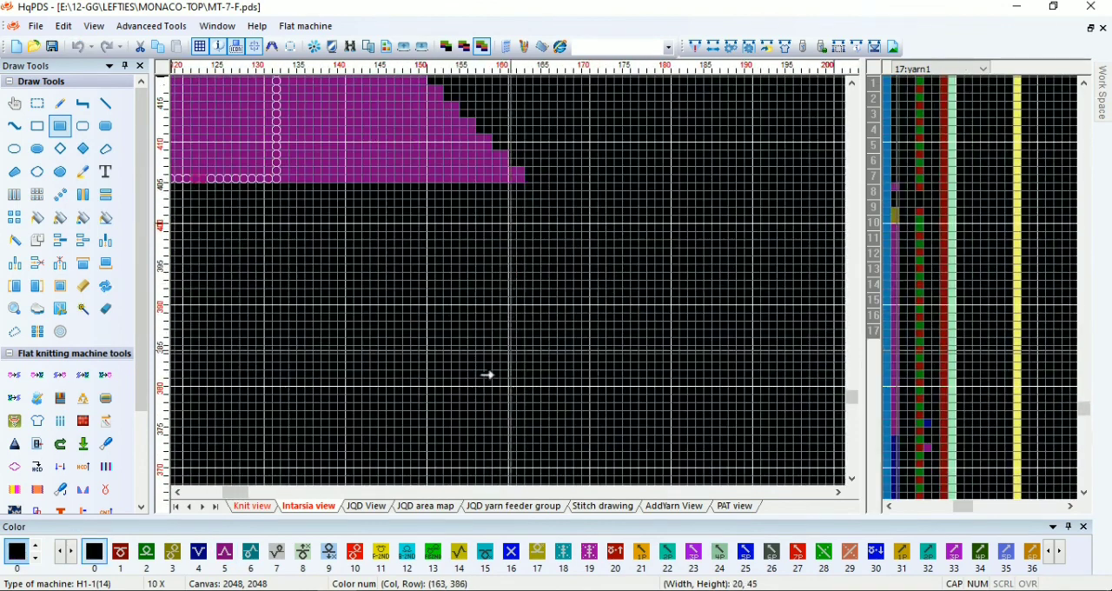
Compile the front piece from the knit view and review the V-neck and both shoulders
left_click(251, 505)
left_click(695, 46)
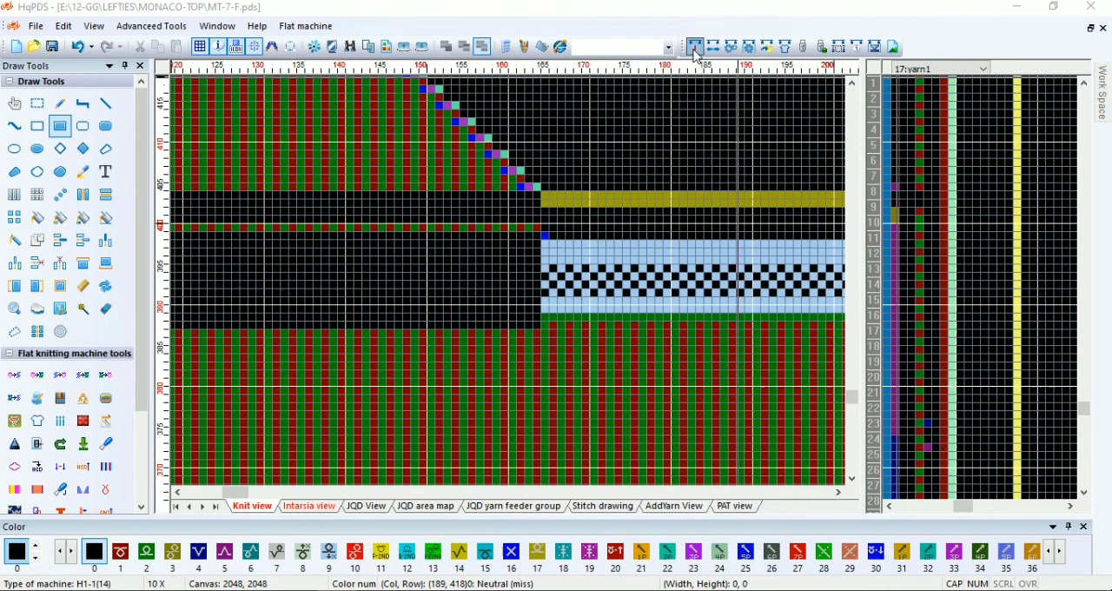
left_click(675, 539)
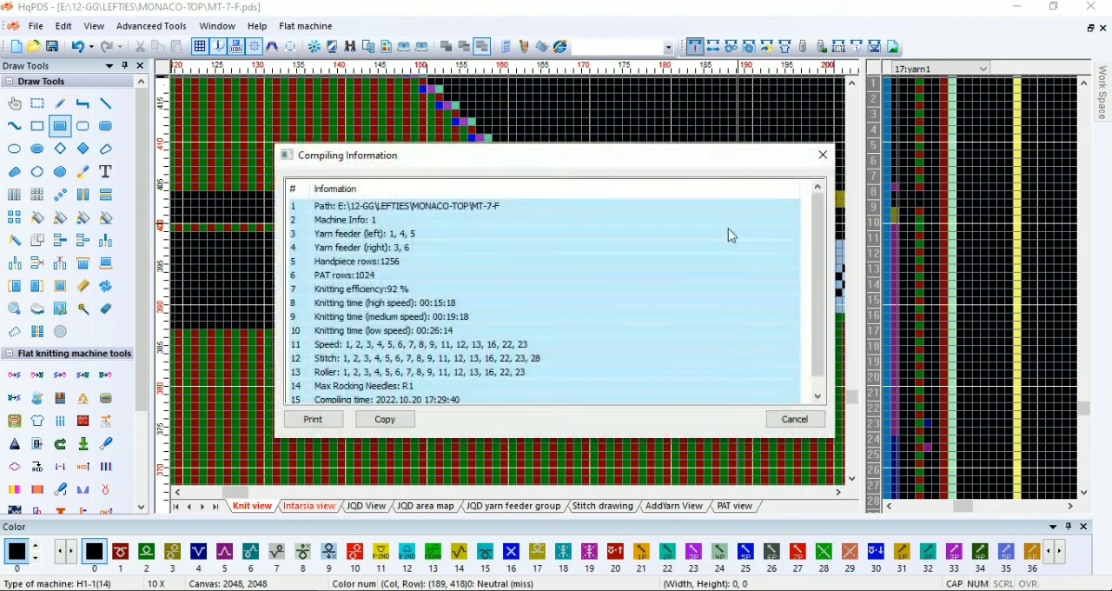
left_click(821, 155)
scroll(516, 281, "down", 5)
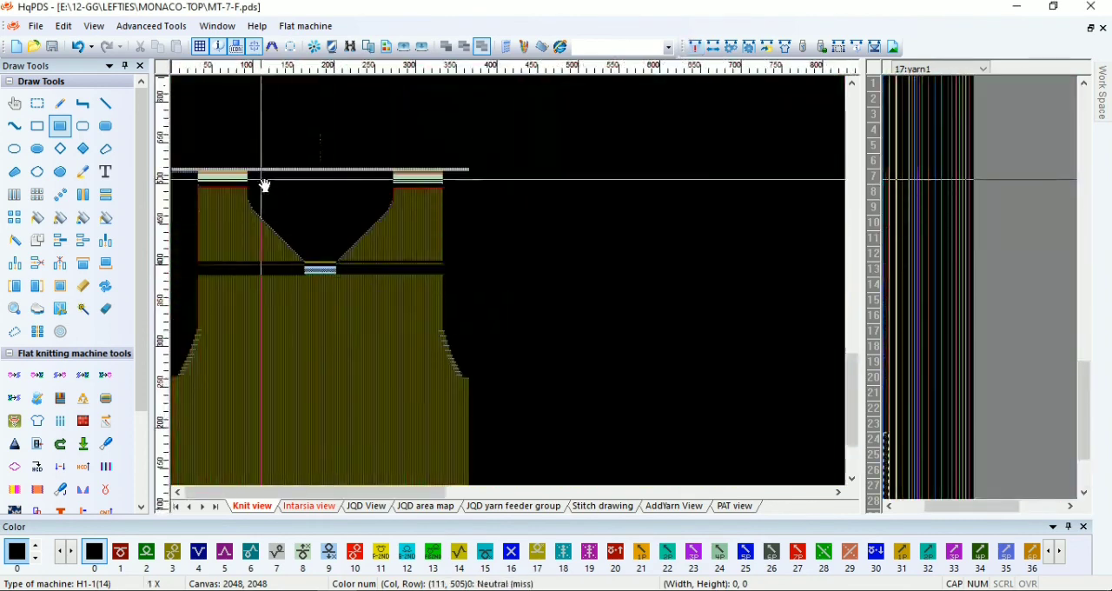
scroll(509, 286, "up", 2)
scroll(455, 318, "down", 2)
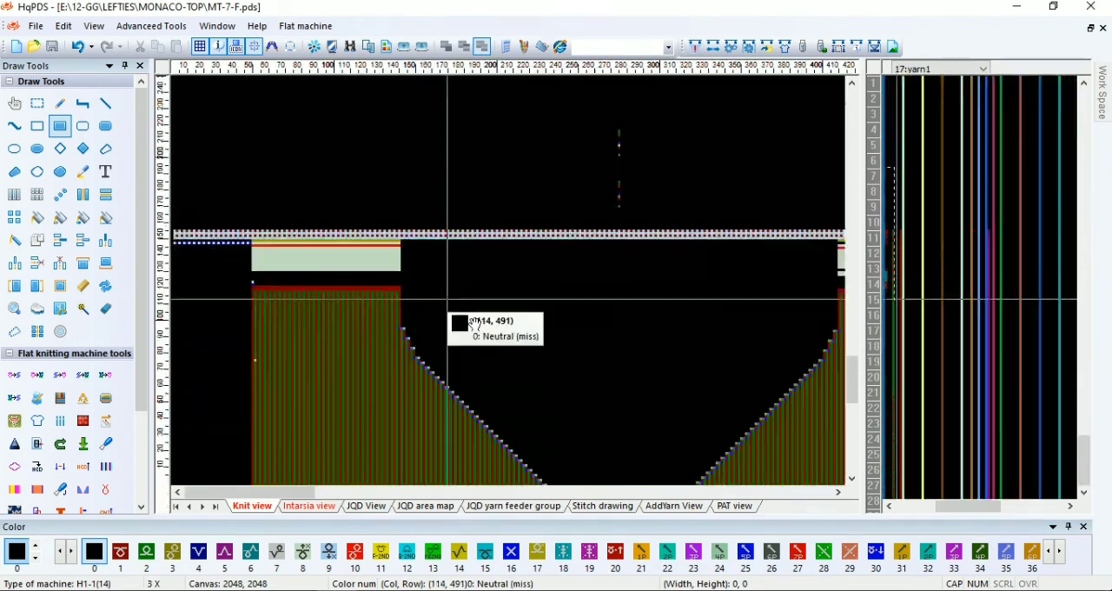
scroll(637, 298, "up", 1)
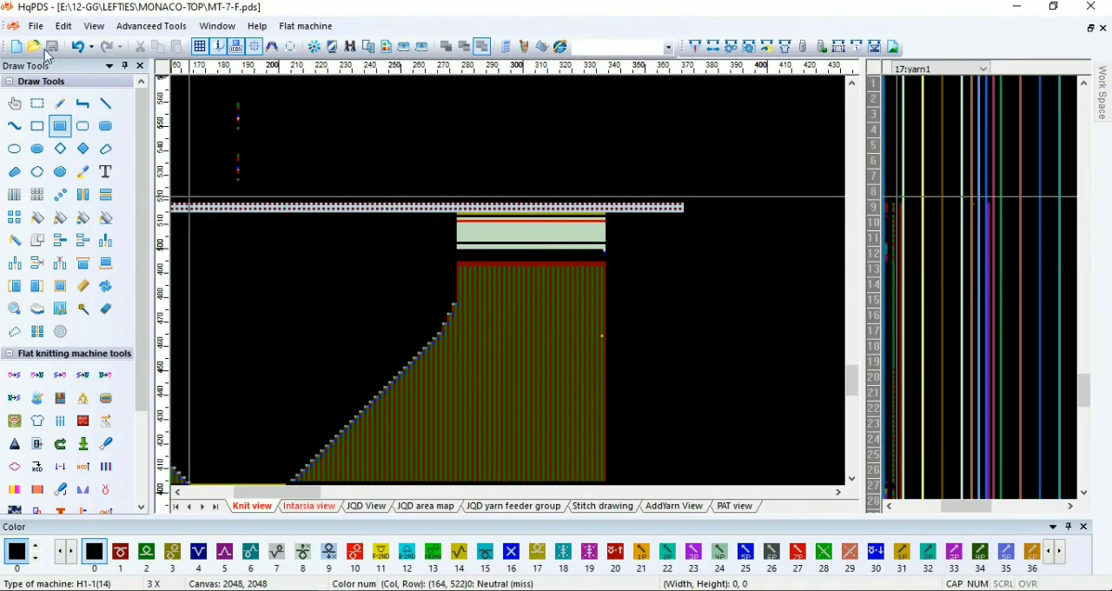
Save a copy of the pattern as MT-7-S in the MONACO-TOP folder
left_click(39, 50)
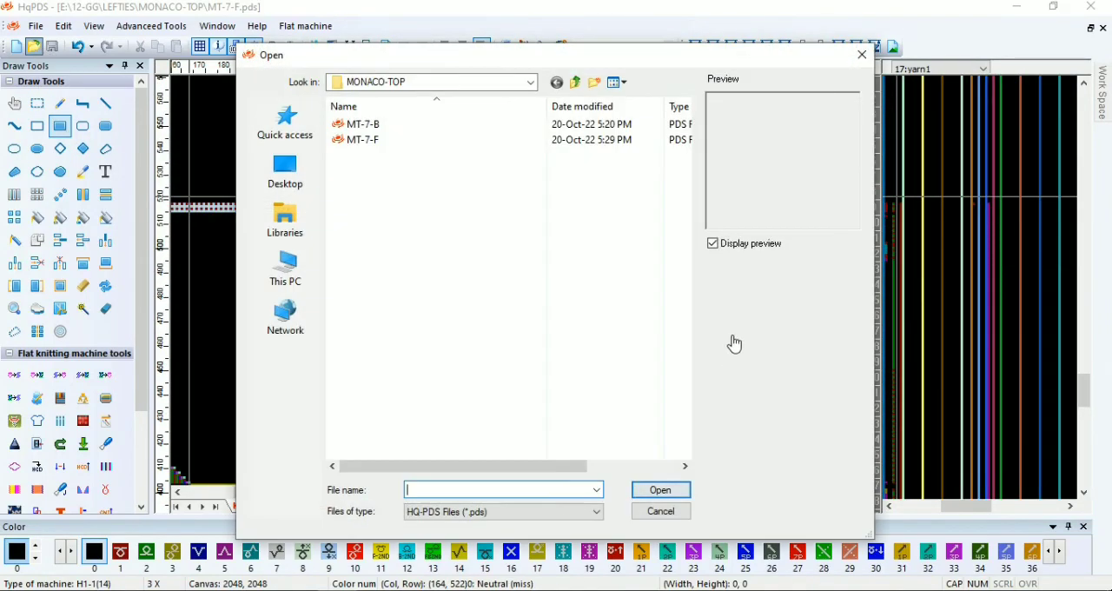
key("Escape")
left_click(38, 26)
left_click(83, 163)
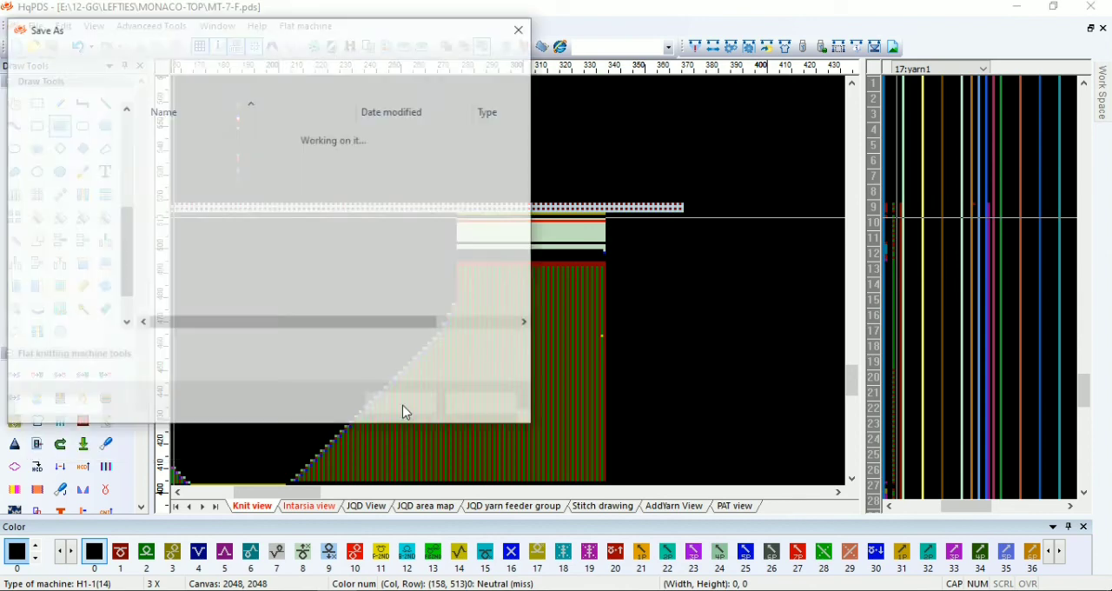
type("MT-7-S")
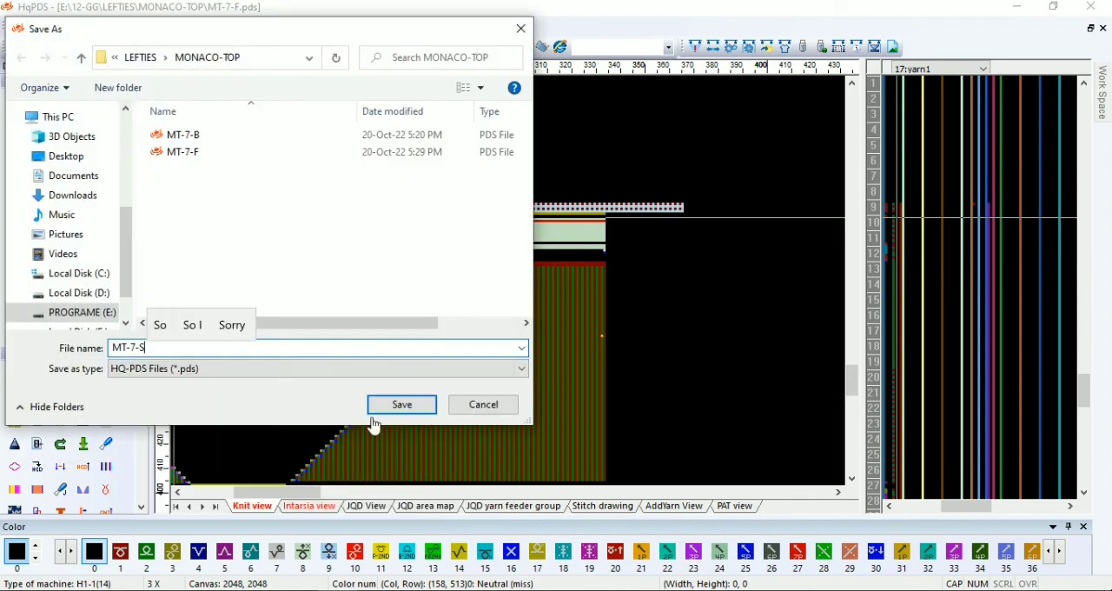
left_click(396, 404)
Start a new sleeve craft bill with 231 start needles and set body row 1 to 1 revolution, 1 needle, 15 times
left_click(61, 536)
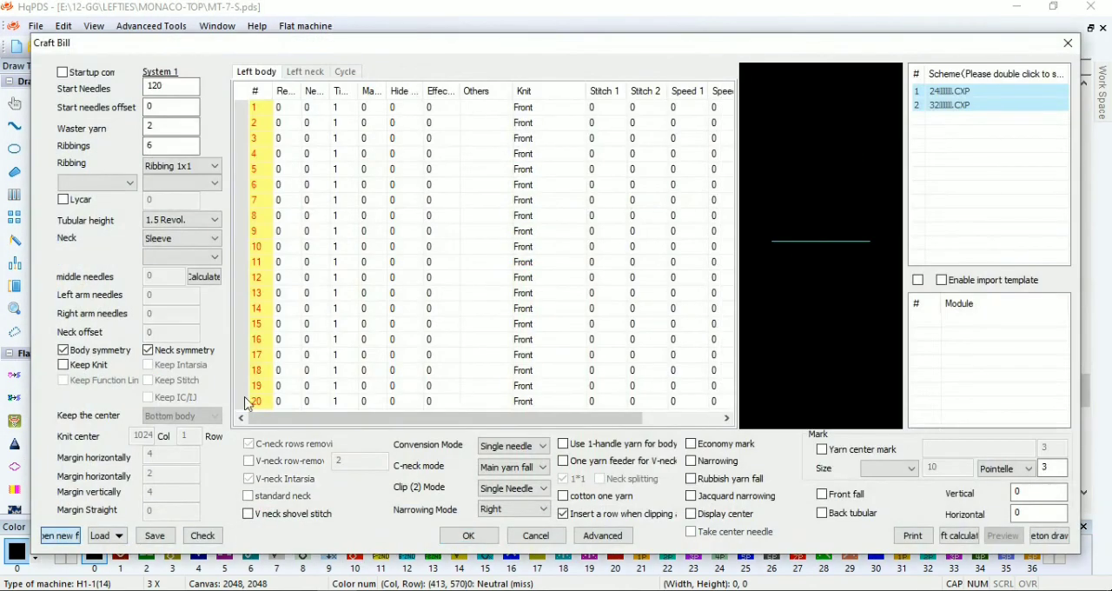
double_click(158, 86)
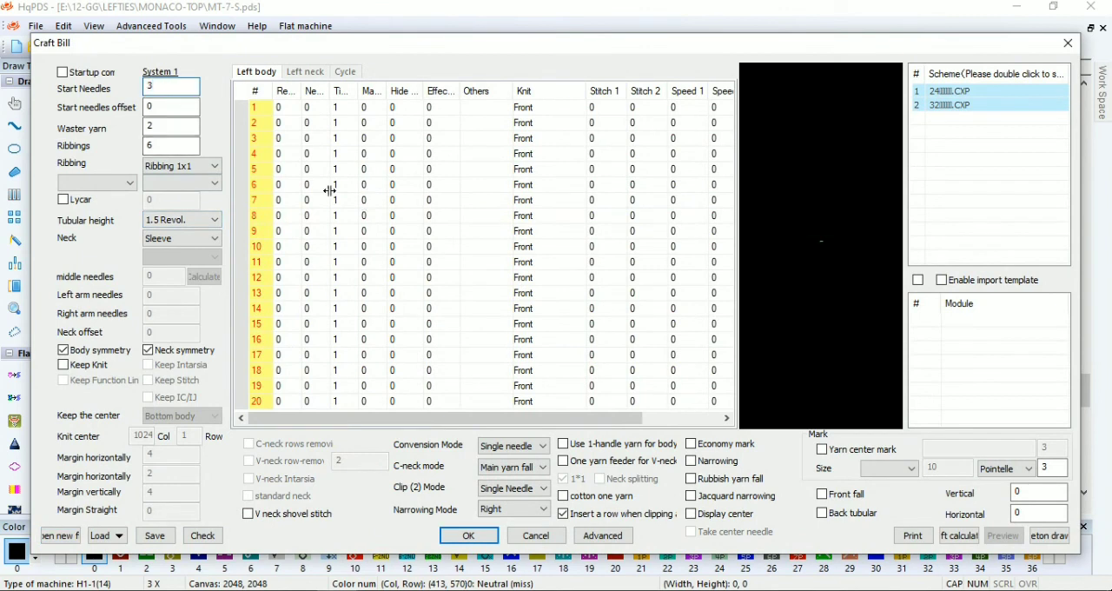
type("231")
key("Tab")
key("Tab")
key("Tab")
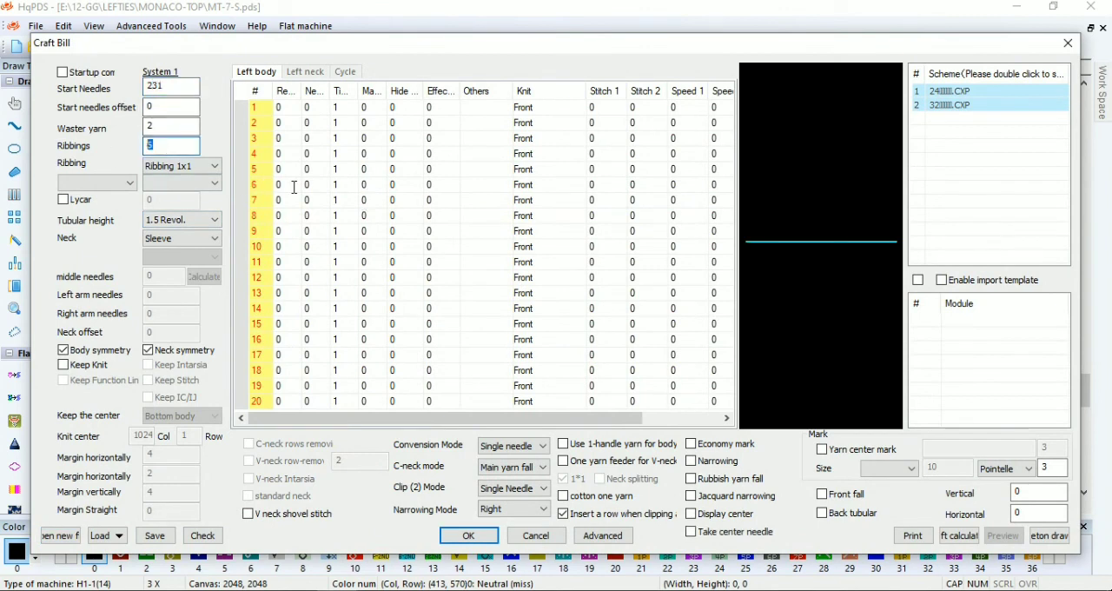
Set body row 2 to 5 revolutions, -8 needles, Clip (2), and row 3 to 2 revolutions, -2 needles, 24 times, margin 6
left_click(280, 123)
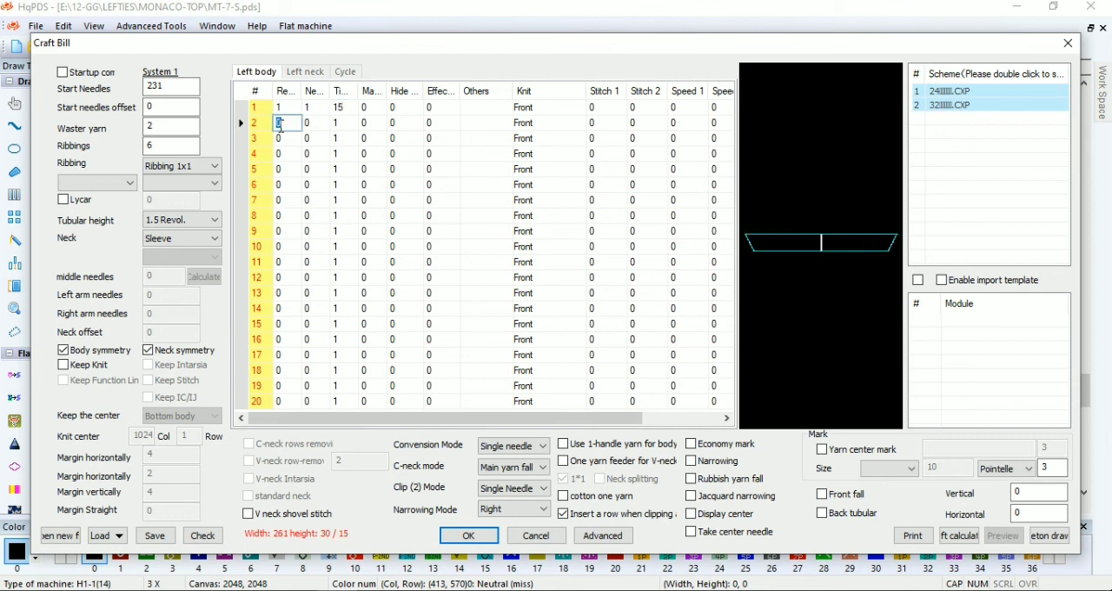
left_click(318, 125)
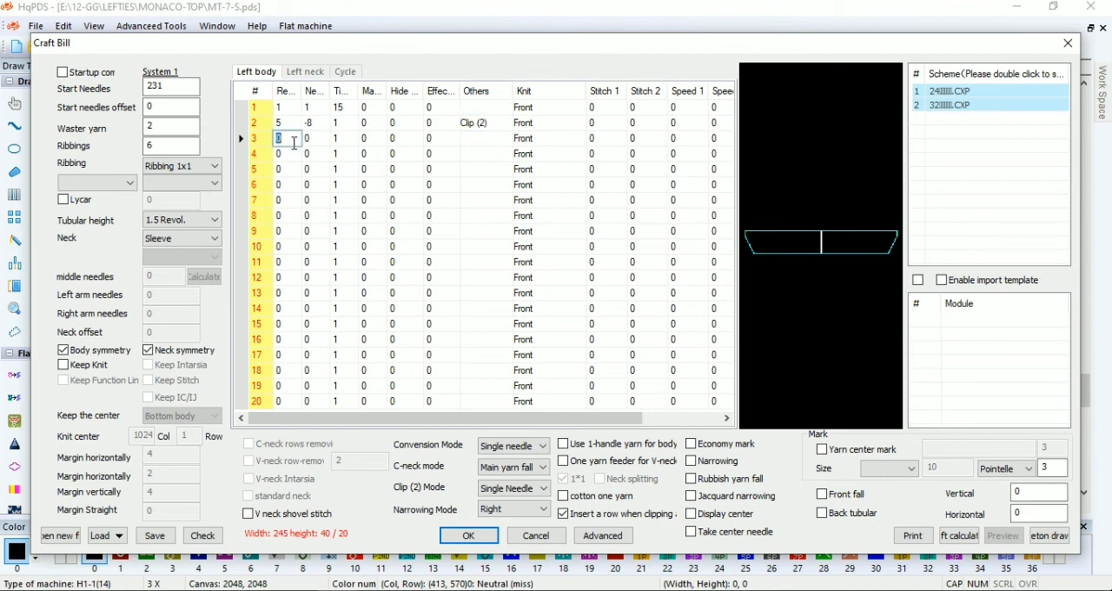
type("2")
left_click(316, 139)
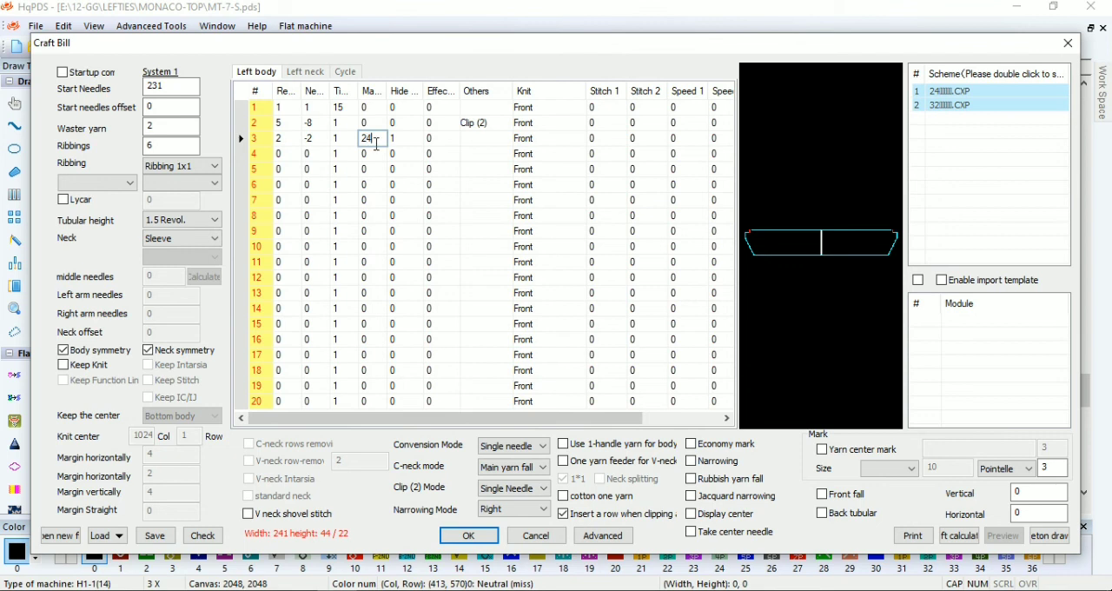
left_click(366, 139)
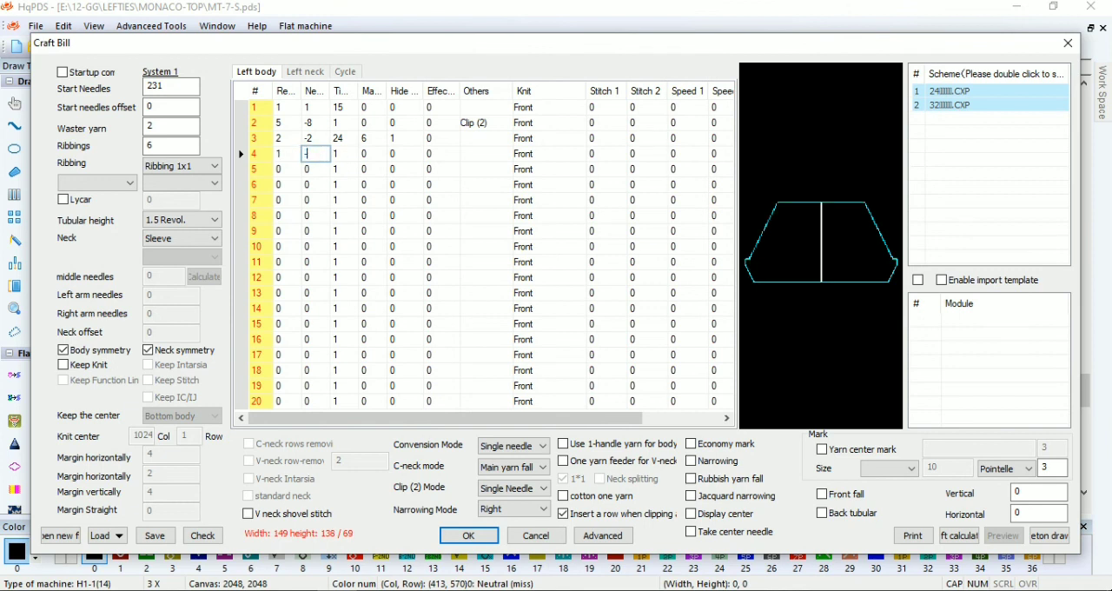
Fill body rows 4 to 7 (revolutions/needles/times/margin) with 1/-2/6/6, 1/-2/1/7, 0.5/0/1/0 and 0.5/-2/1/0
type("6")
left_click(368, 154)
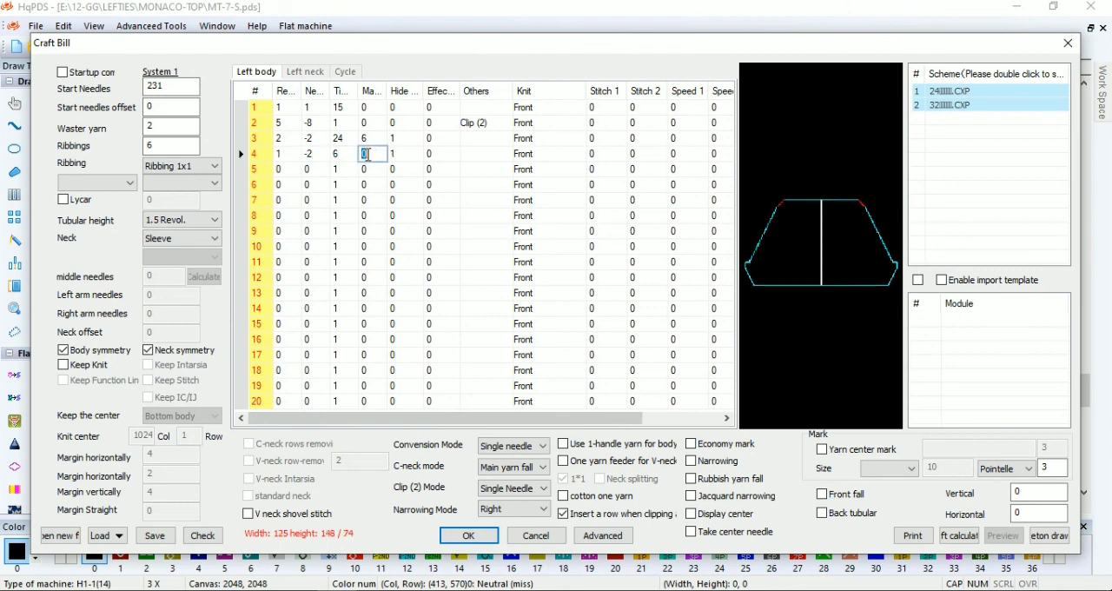
left_click(307, 169)
type("-2")
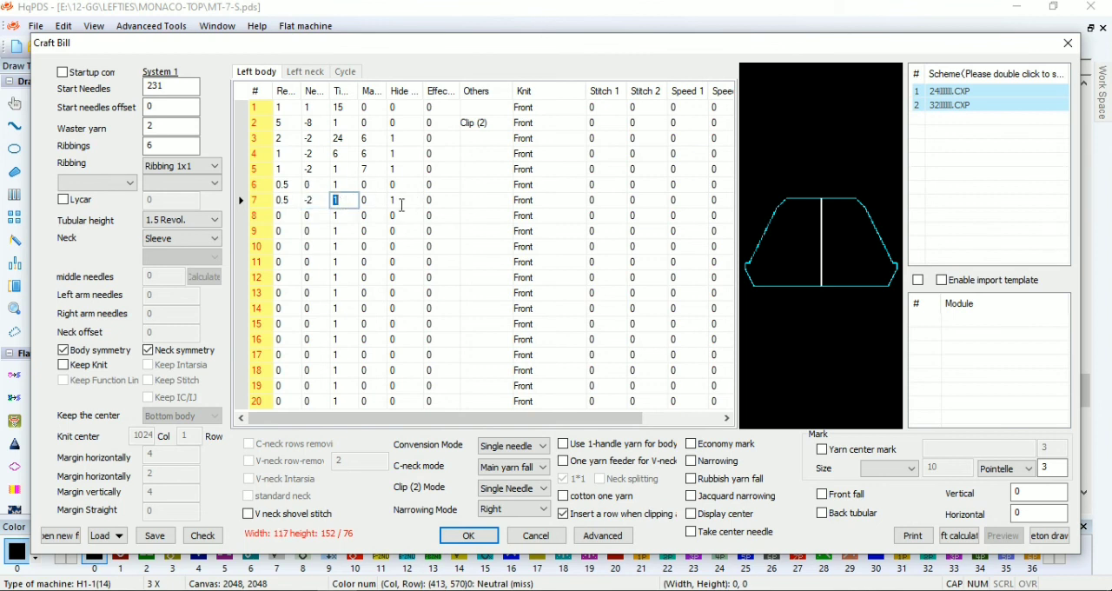
Give body row 7 stitch and speed 11, and add row 8 with 1 revolution and stitch and speed 12
left_click(563, 202)
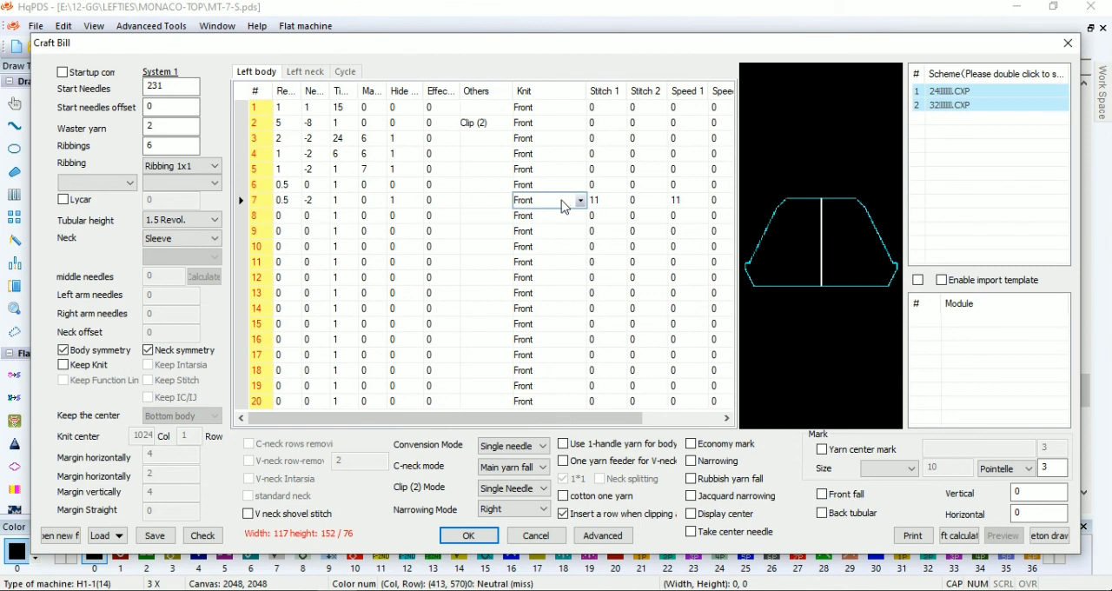
left_click(289, 217)
type("1")
left_click(602, 215)
type("12")
Set the knit type of body rows 1 to 7 to Ribbing 1x1
left_click(556, 185)
key("r")
left_click(558, 169)
left_click(559, 154)
left_click(559, 138)
left_click(559, 123)
left_click(559, 107)
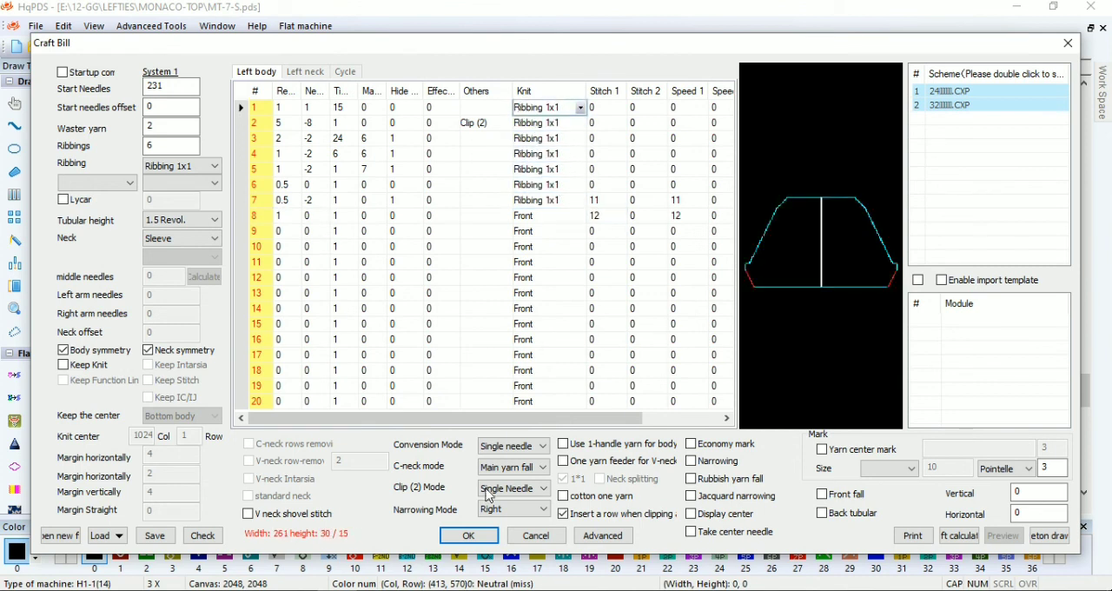
Check the craft bill's needle and row totals, and set body row 1 to 16 times
left_click(204, 535)
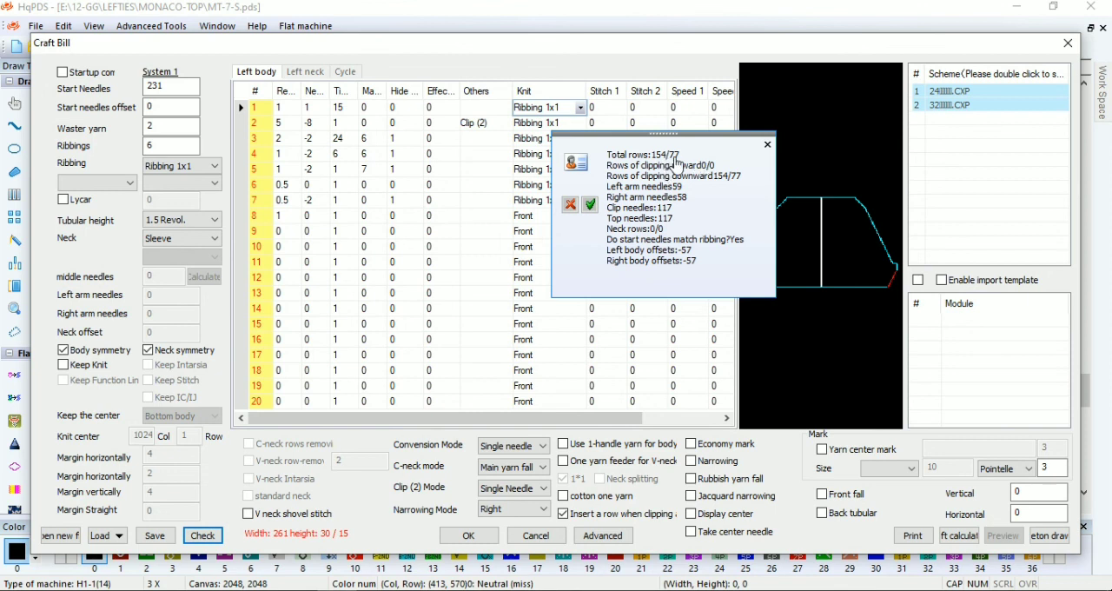
left_click(767, 144)
left_click(342, 108)
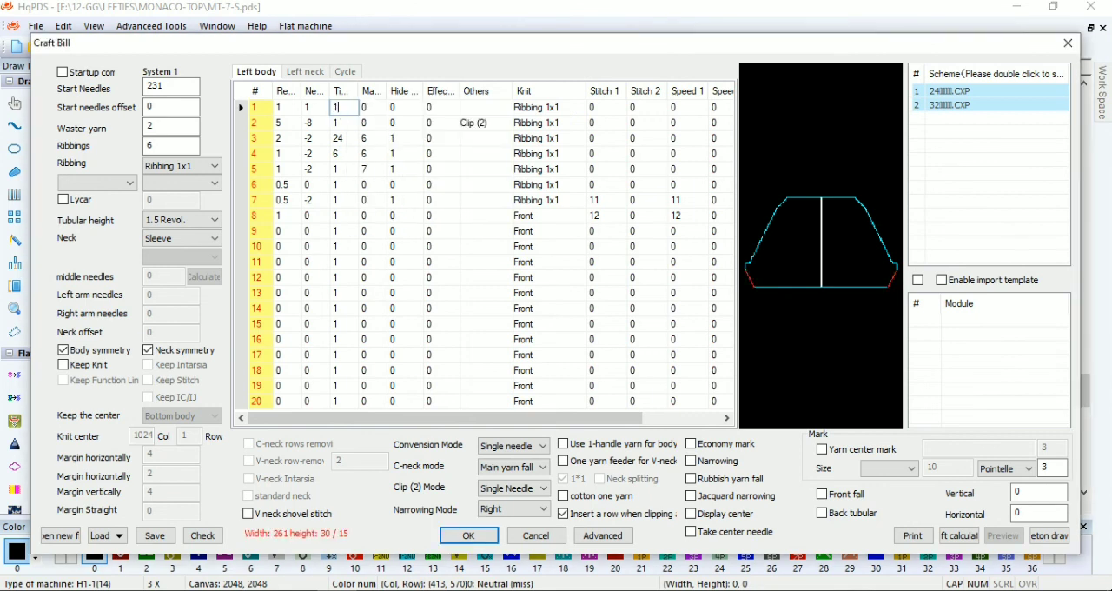
left_click(292, 123)
left_click(289, 138)
left_click(289, 154)
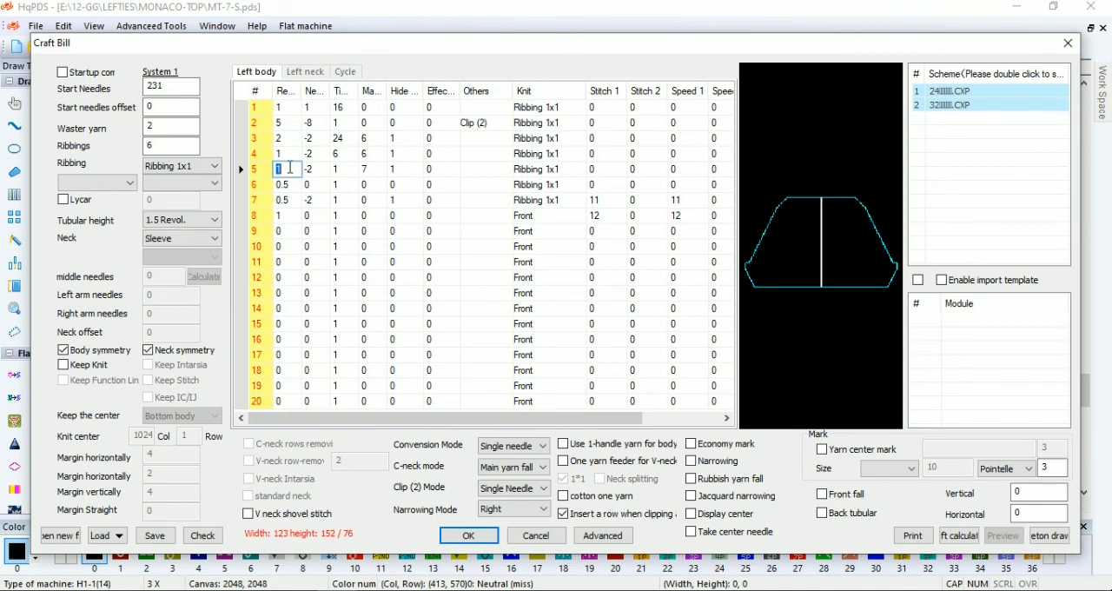
Recheck the craft bill, set body row 5 to 7 times, and generate the sleeve pattern
left_click(219, 528)
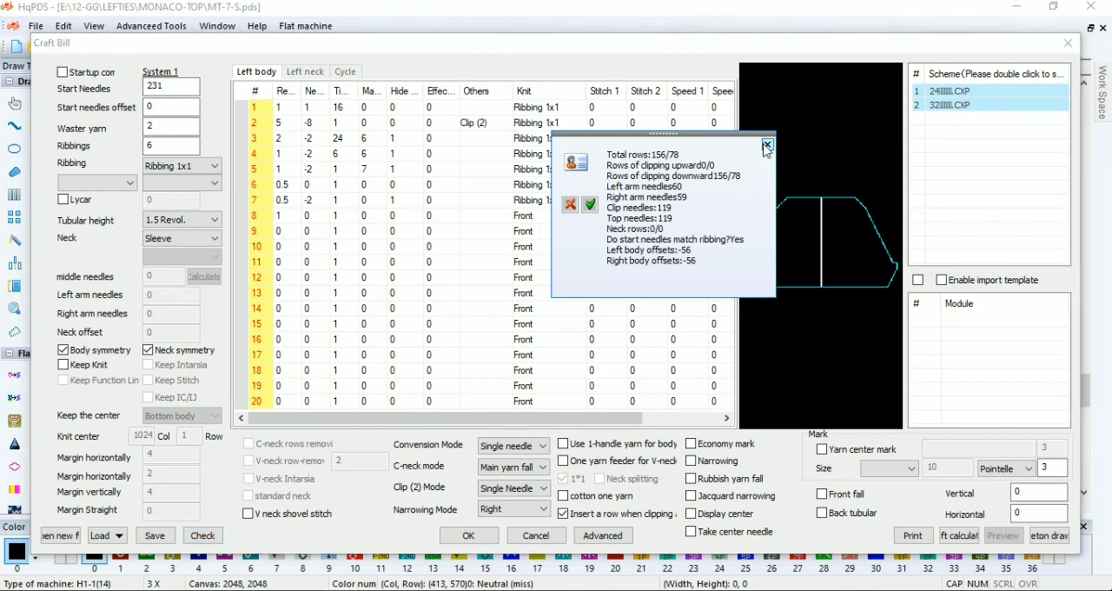
left_click(767, 145)
left_click(470, 536)
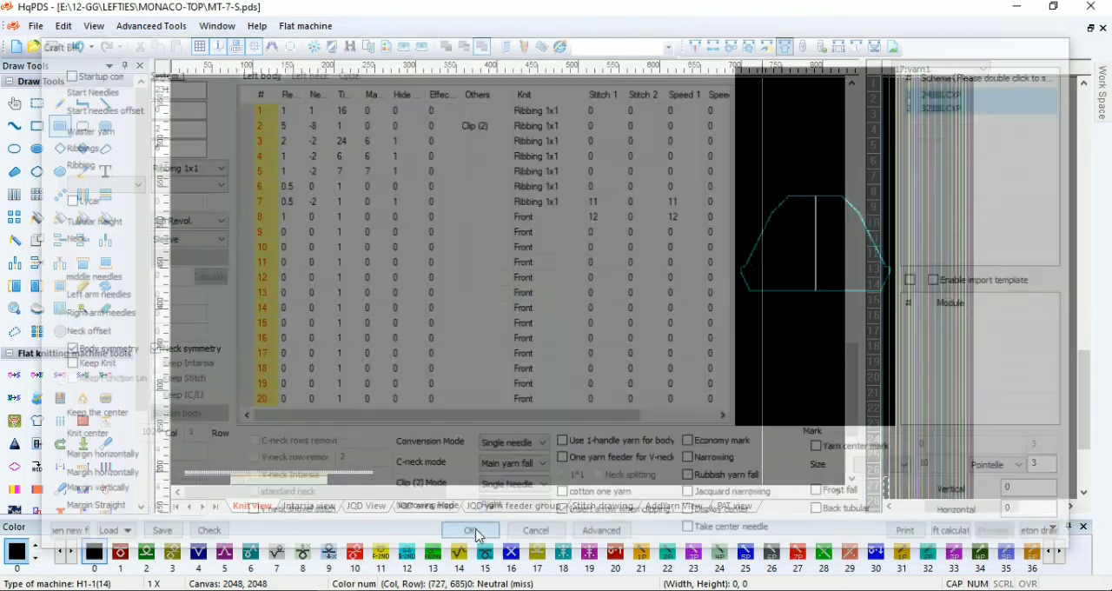
Reopen the craft bill, set the margin of body row 5 to 0, and regenerate the sleeve pattern
scroll(322, 476, "up", 2)
left_click(785, 47)
double_click(375, 170)
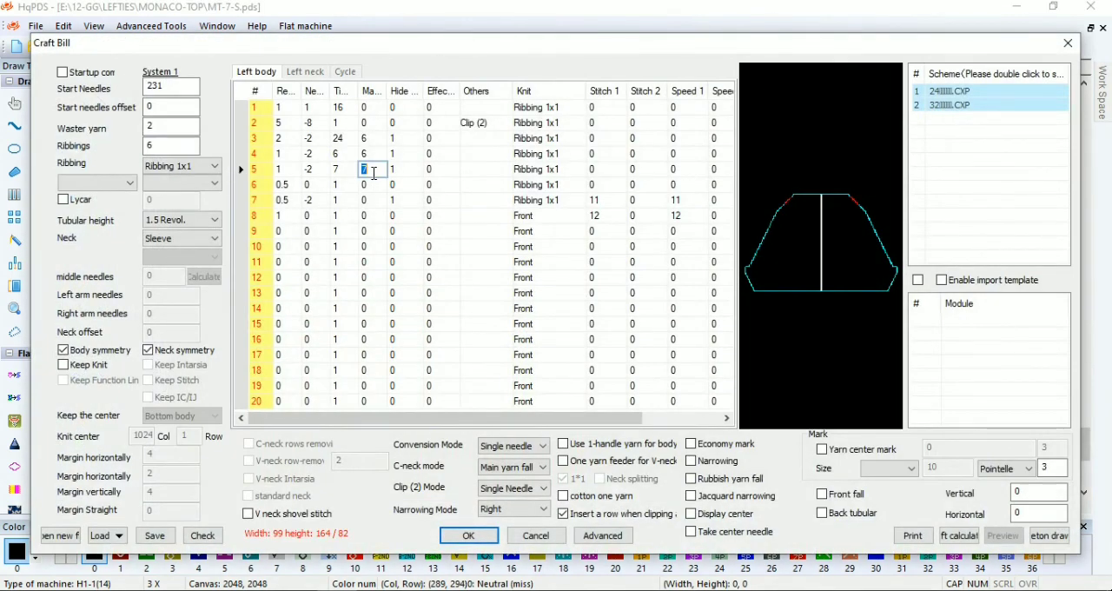
type("0")
left_click(470, 536)
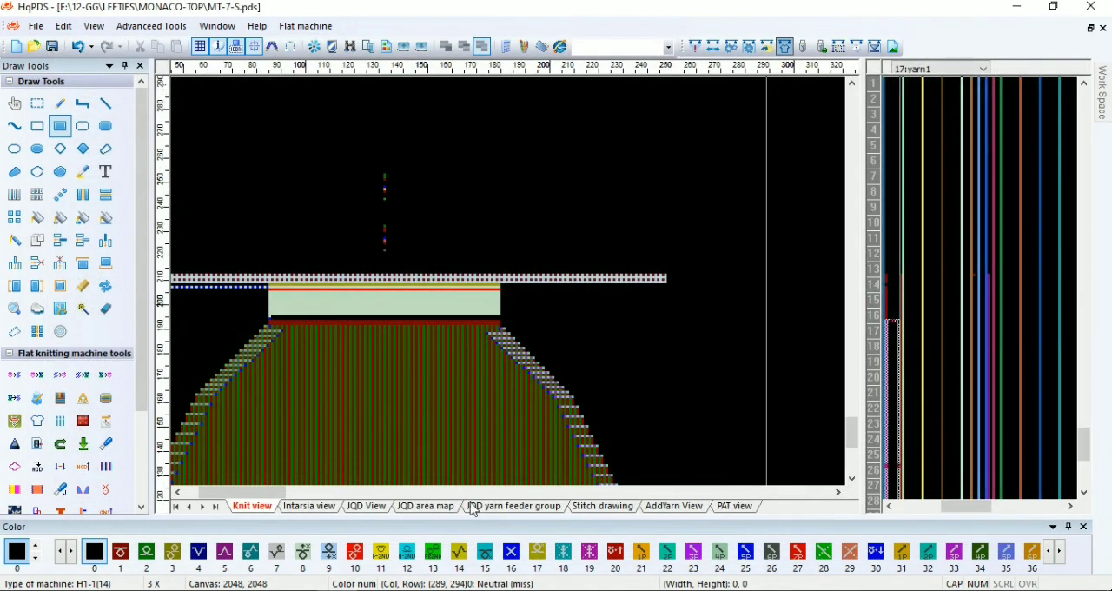
Examine the regenerated sleeve's top shaping, side widening and starting rib section
scroll(298, 373, "down", 2)
scroll(442, 286, "up", 2)
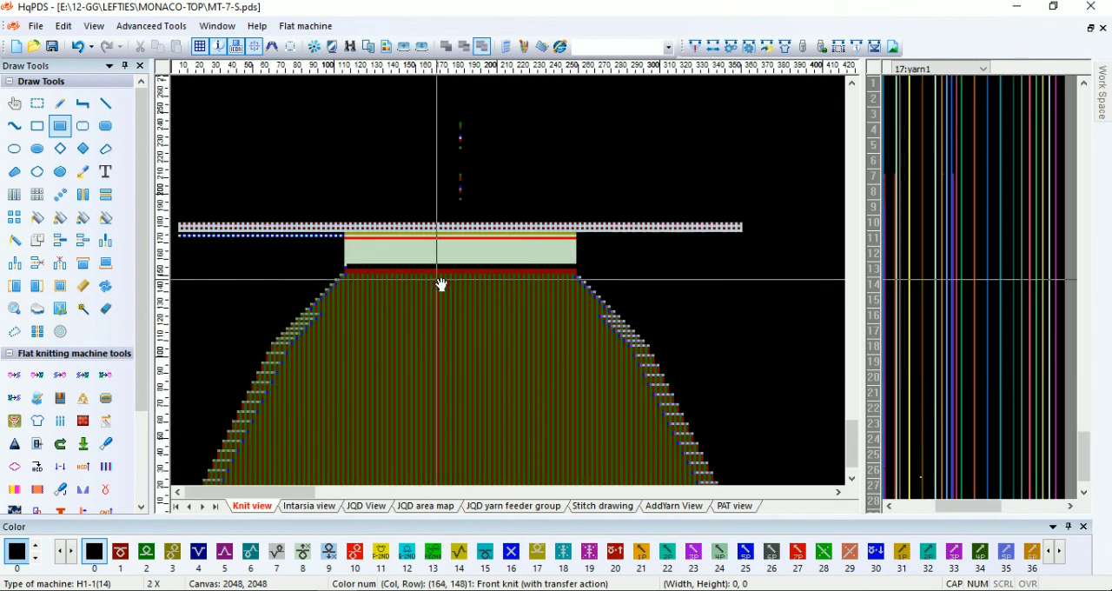
scroll(315, 308, "down", 2)
scroll(548, 484, "up", 1)
scroll(548, 483, "up", 5)
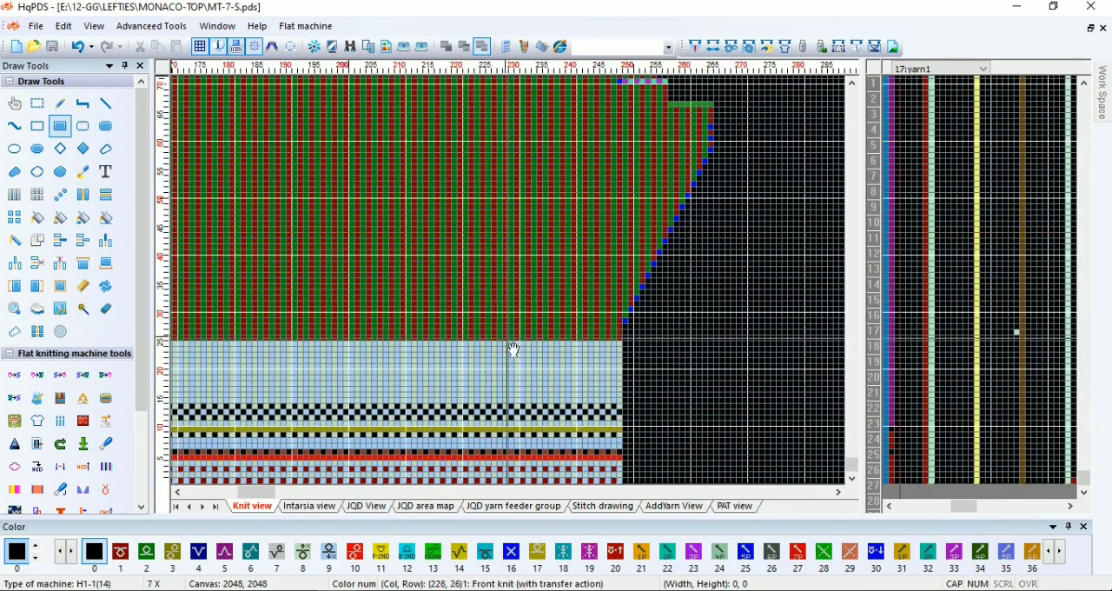
scroll(516, 382, "down", 3)
scroll(501, 412, "up", 3)
scroll(512, 363, "up", 2)
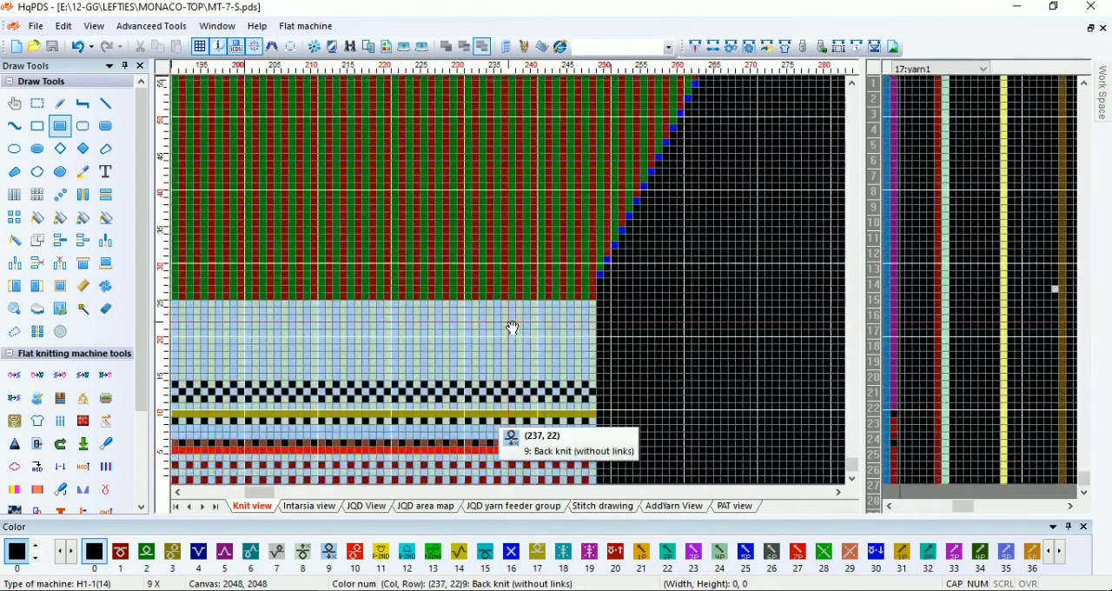
Open the back piece MT-7-B and copy the 18 by 74 block beside its right armhole edge
left_click(217, 26)
left_click(222, 32)
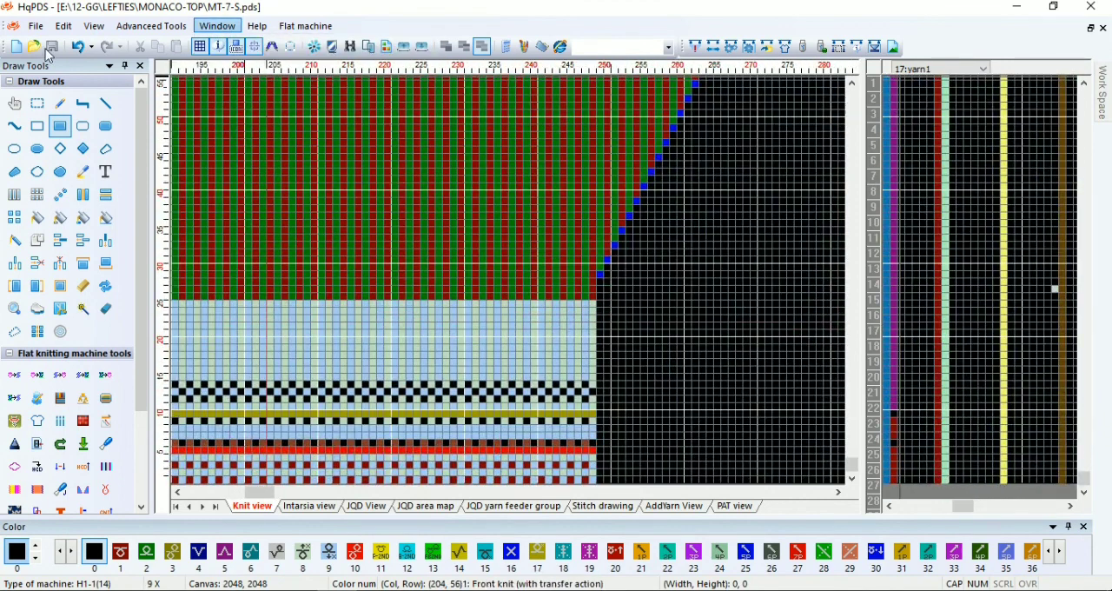
left_click(29, 48)
double_click(401, 124)
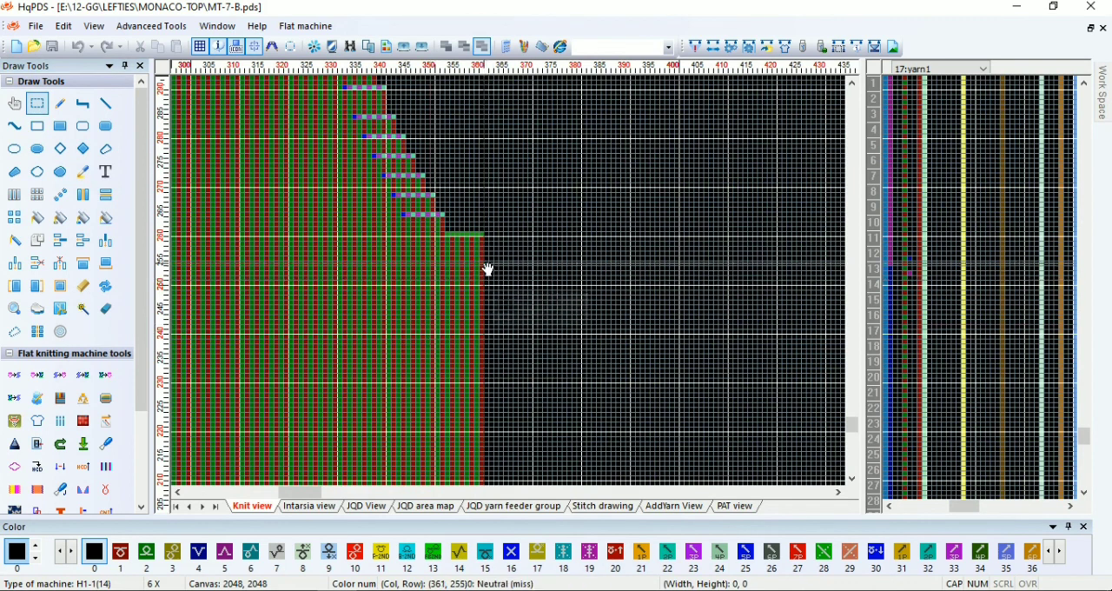
left_click_drag(483, 301, 522, 171)
scroll(504, 260, "down", 1)
right_click(496, 395)
left_click(530, 139)
Return to MT-7-S and paste the copied block beside the sleeve's widest point on the right edge
left_click(217, 25)
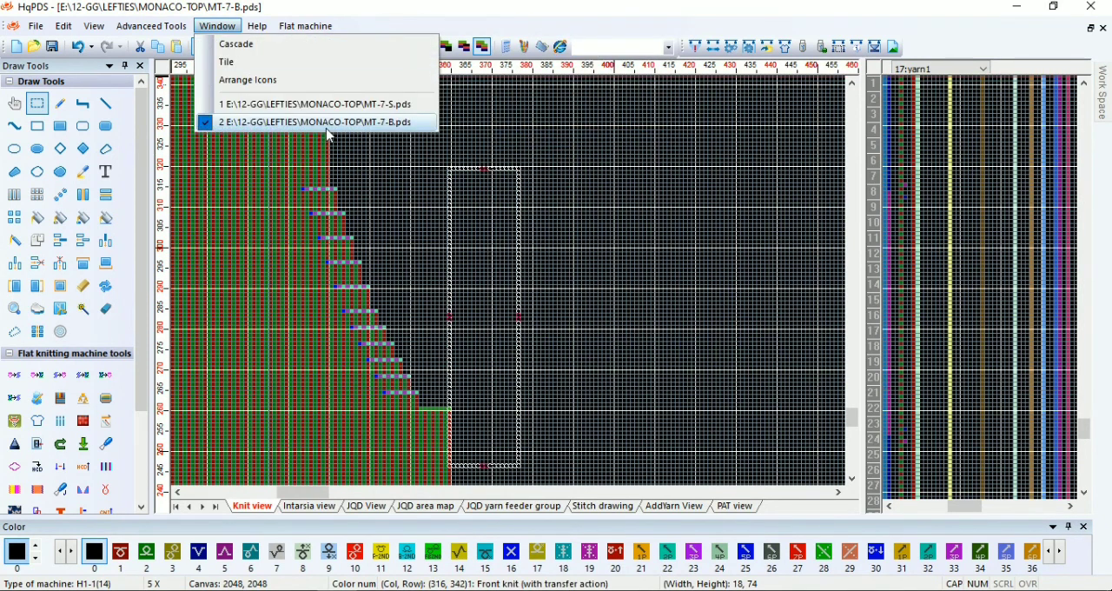
left_click(314, 104)
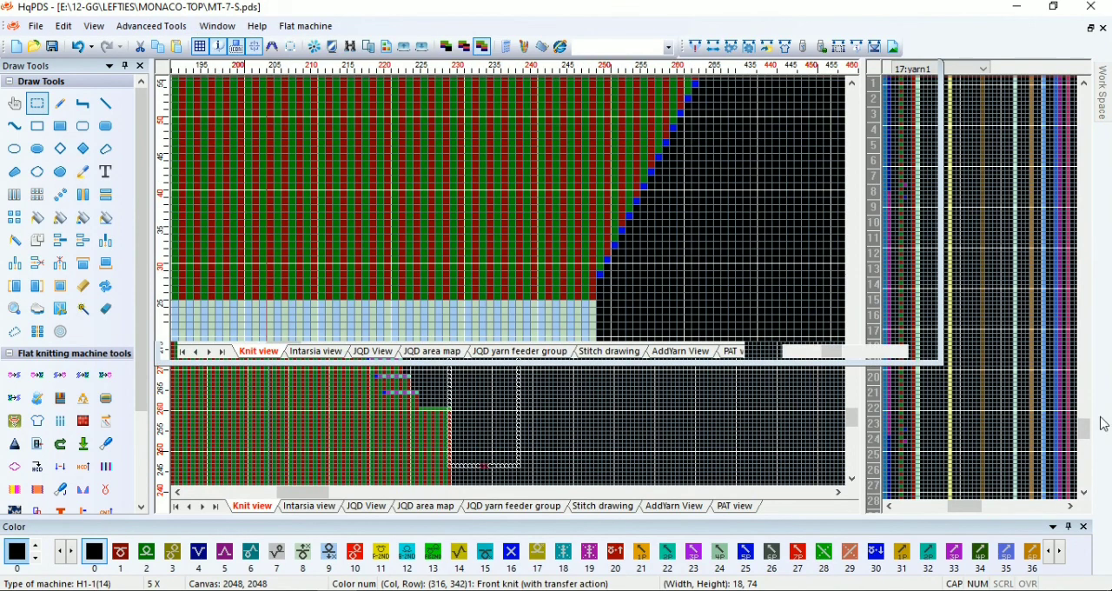
scroll(669, 207, "down", 2)
scroll(512, 285, "up", 2)
right_click(568, 165)
left_click(605, 325)
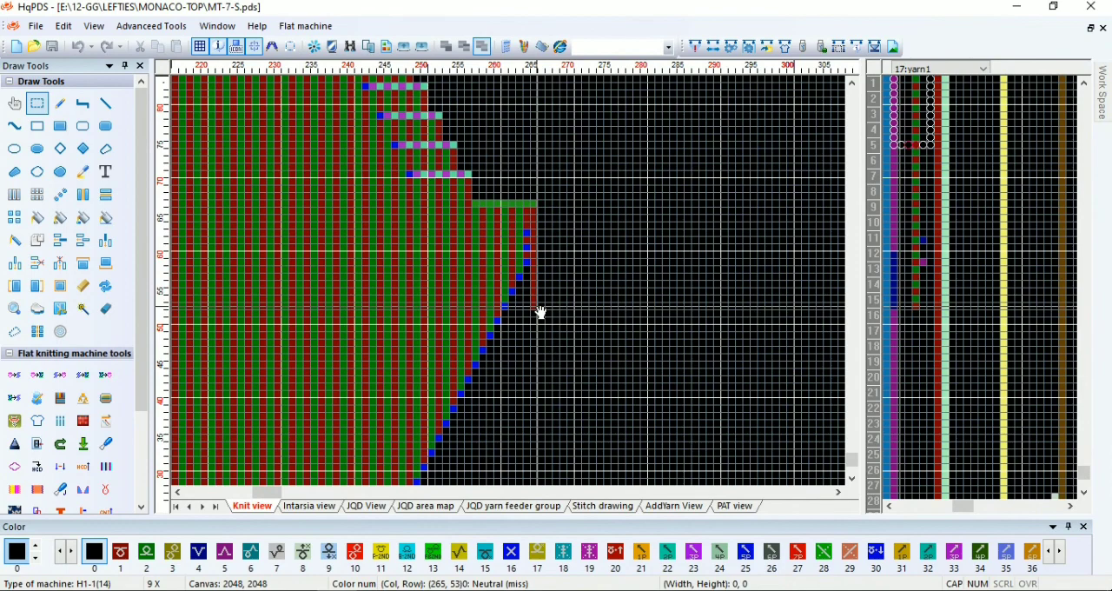
Clear the stray pasted stitch column along the sleeve's right edge using a blank 16 by 5 block
scroll(516, 280, "up", 1)
scroll(515, 280, "up", 1)
left_click(496, 318)
left_click_drag(496, 318, 651, 357)
key("ctrl+z")
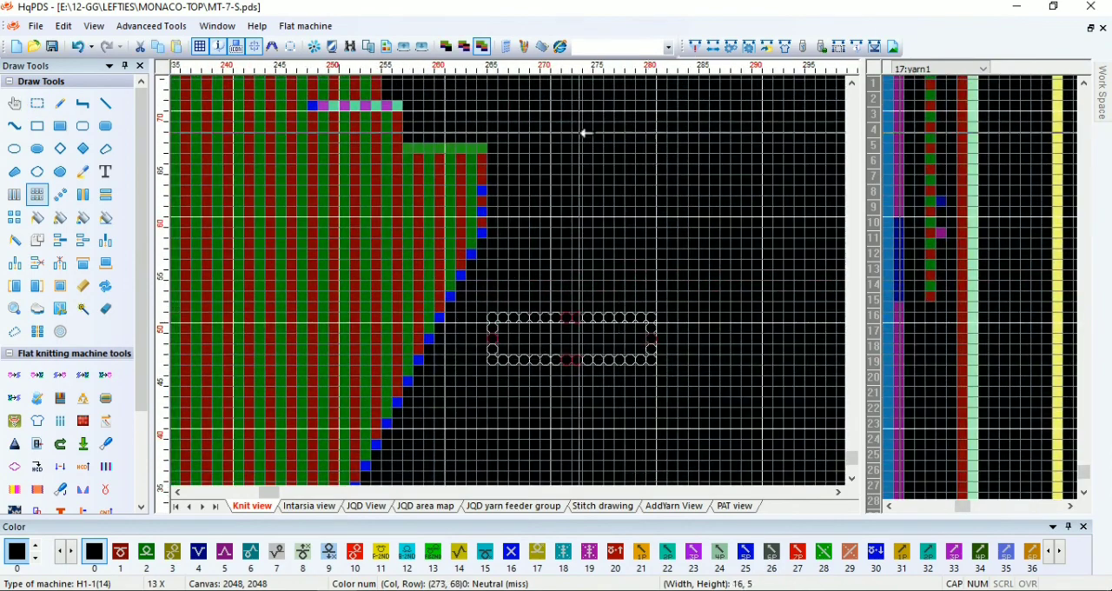
Extend the alternating yarn feeder direction marks in the function lines down to row 15
scroll(579, 238, "down", 1)
scroll(516, 280, "up", 2)
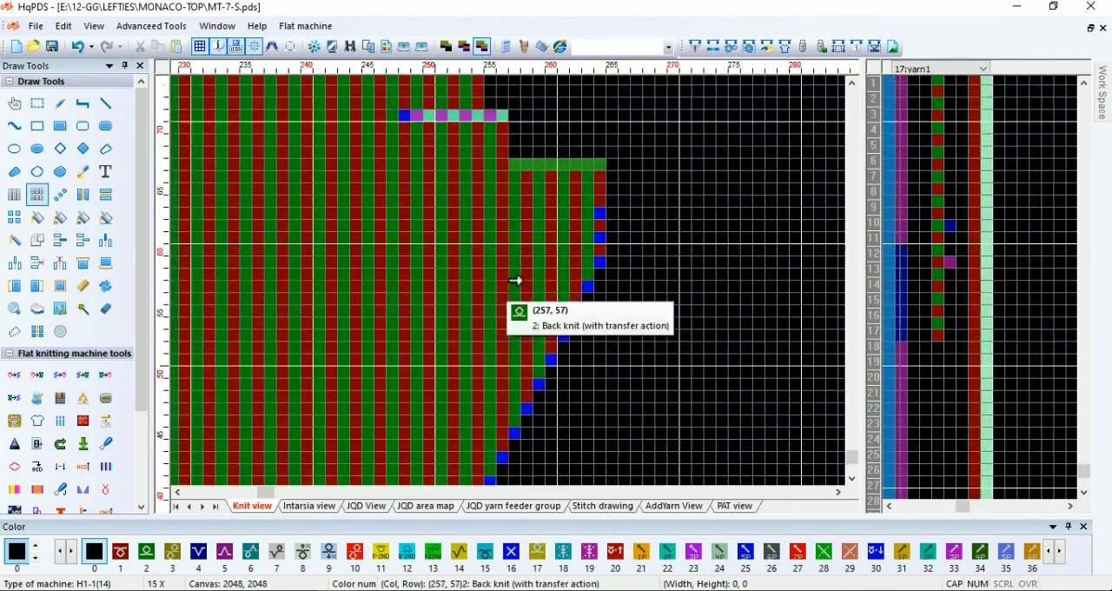
left_click_drag(903, 279, 948, 287)
scroll(941, 427, "down", 2)
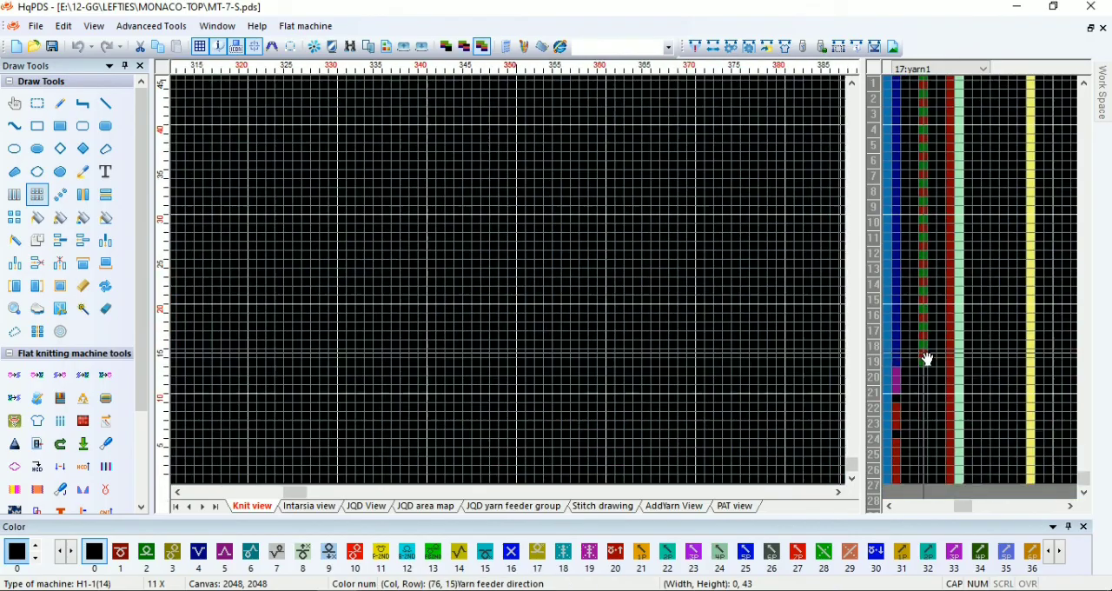
scroll(928, 348, "up", 1)
scroll(509, 290, "down", 3)
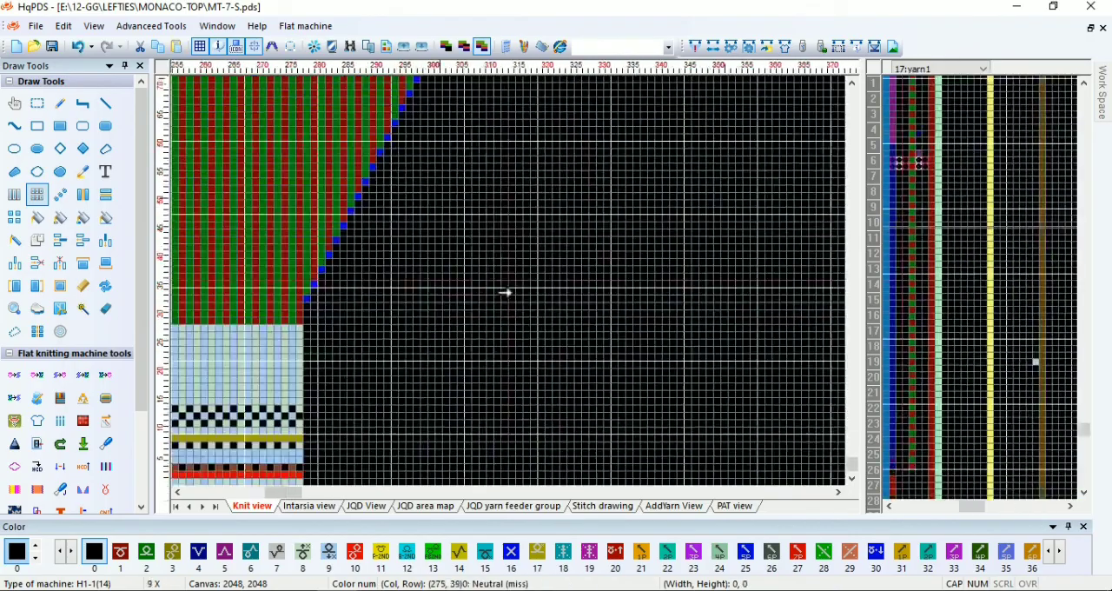
Extend the alternating yarn feeder direction marks in the function lines up to row 182
scroll(509, 287, "up", 2)
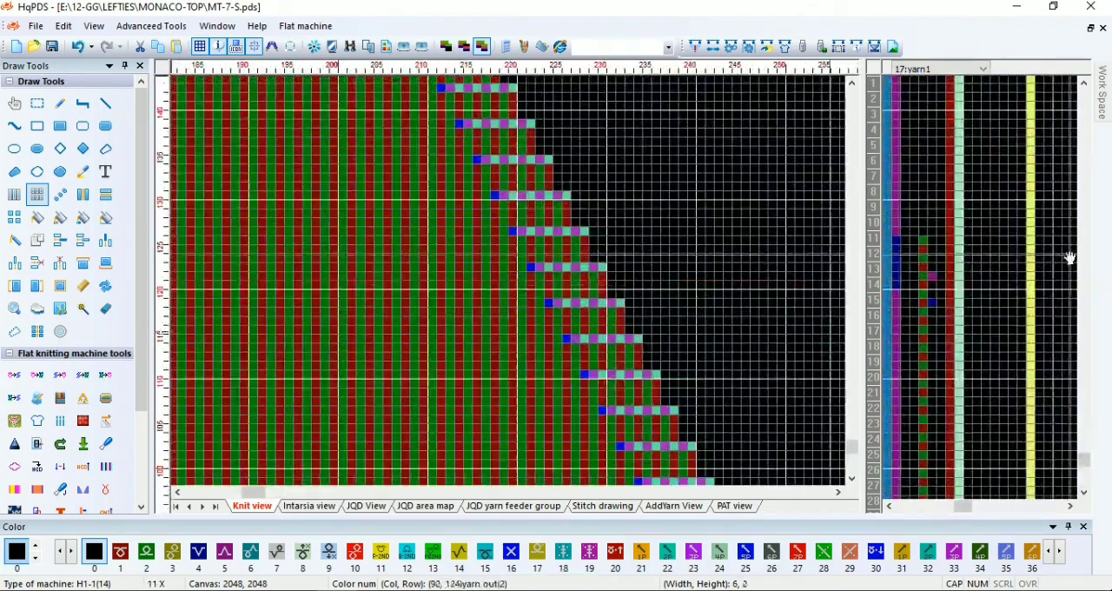
left_click_drag(904, 253, 933, 257)
scroll(919, 174, "down", 1)
scroll(926, 174, "up", 1)
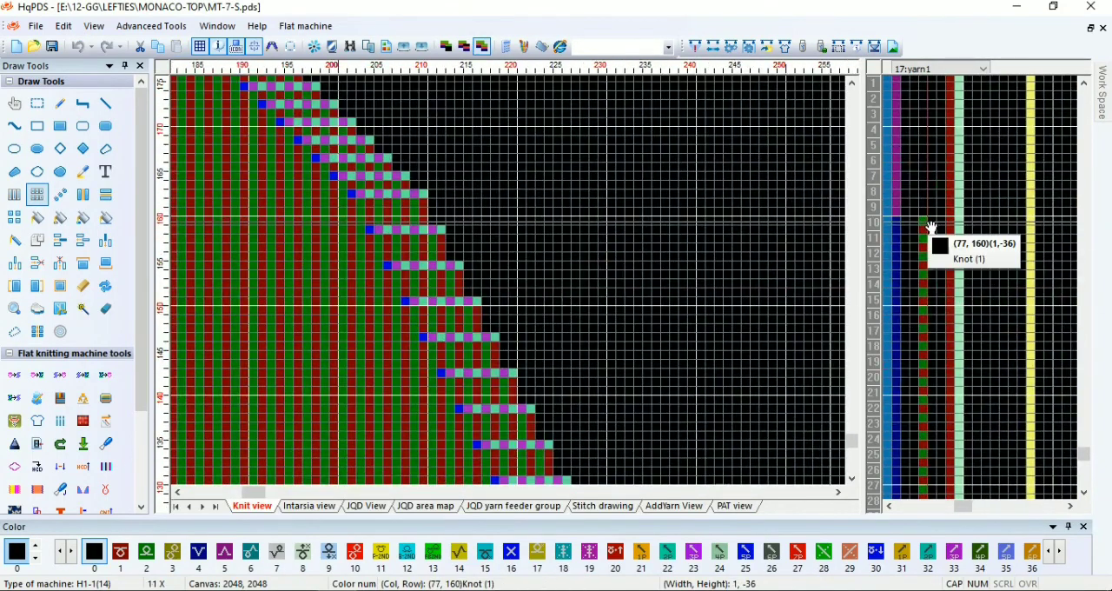
scroll(930, 226, "down", 1)
scroll(931, 246, "up", 3)
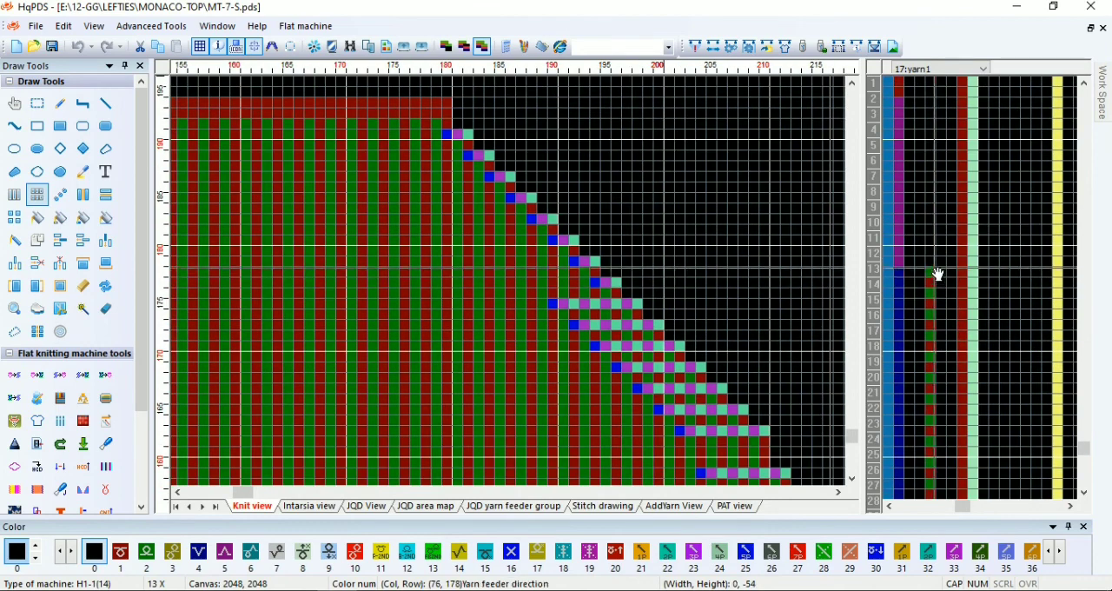
scroll(938, 275, "up", 1)
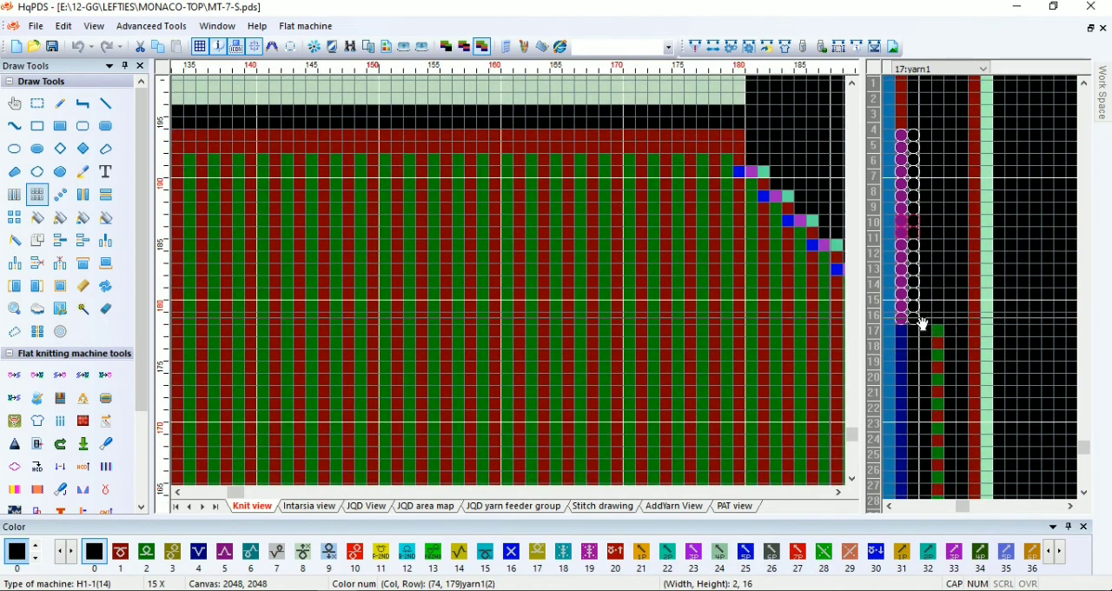
scroll(924, 313, "up", 2)
left_click_drag(1010, 315, 1047, 203)
scroll(1047, 294, "up", 1)
Place mark 4 on row 180 and mark 5 on row 177 of the Knot (1) column, and compile the sleeve
key("4")
left_click(973, 279)
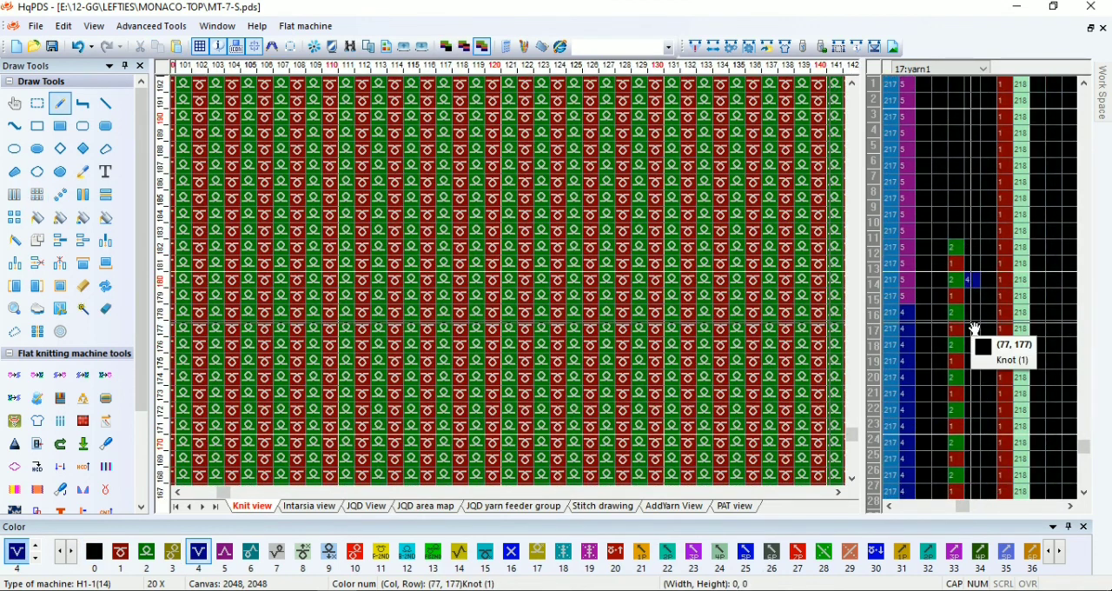
key("5")
left_click(970, 328)
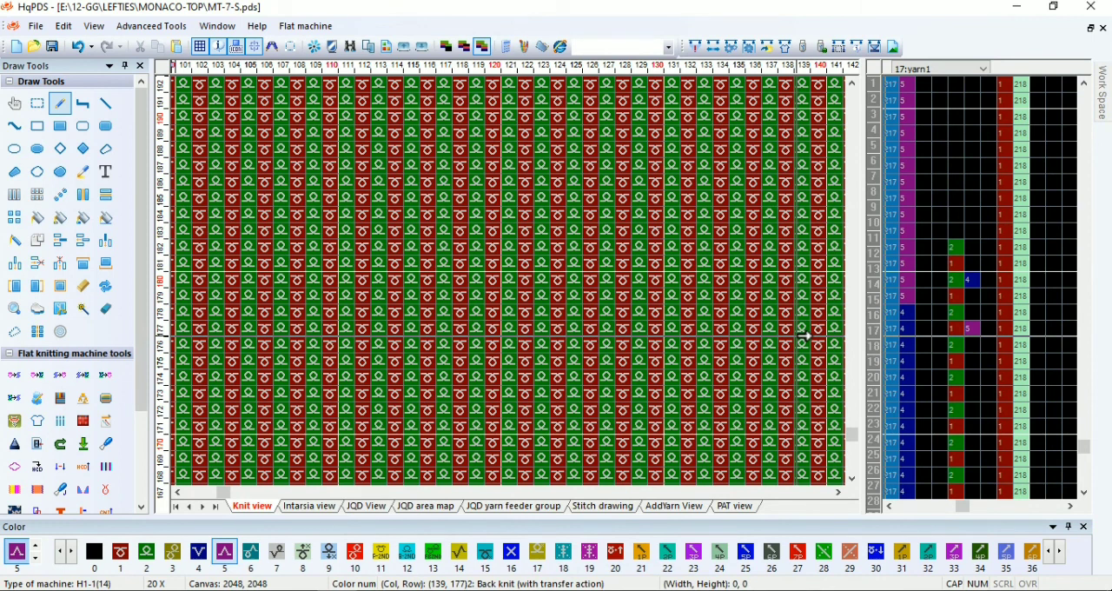
left_click(695, 48)
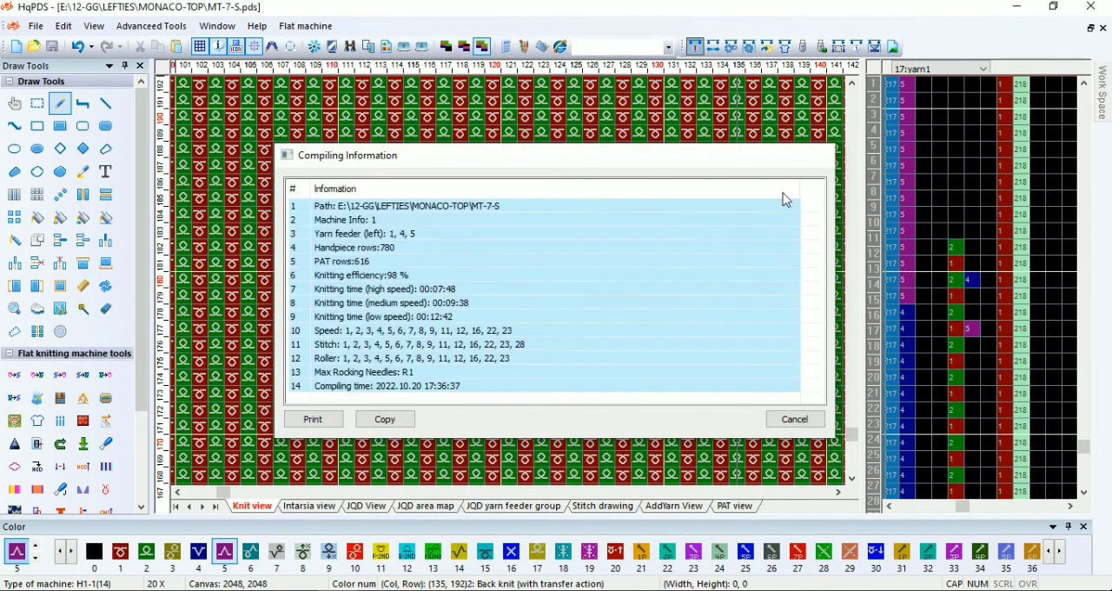
left_click(823, 155)
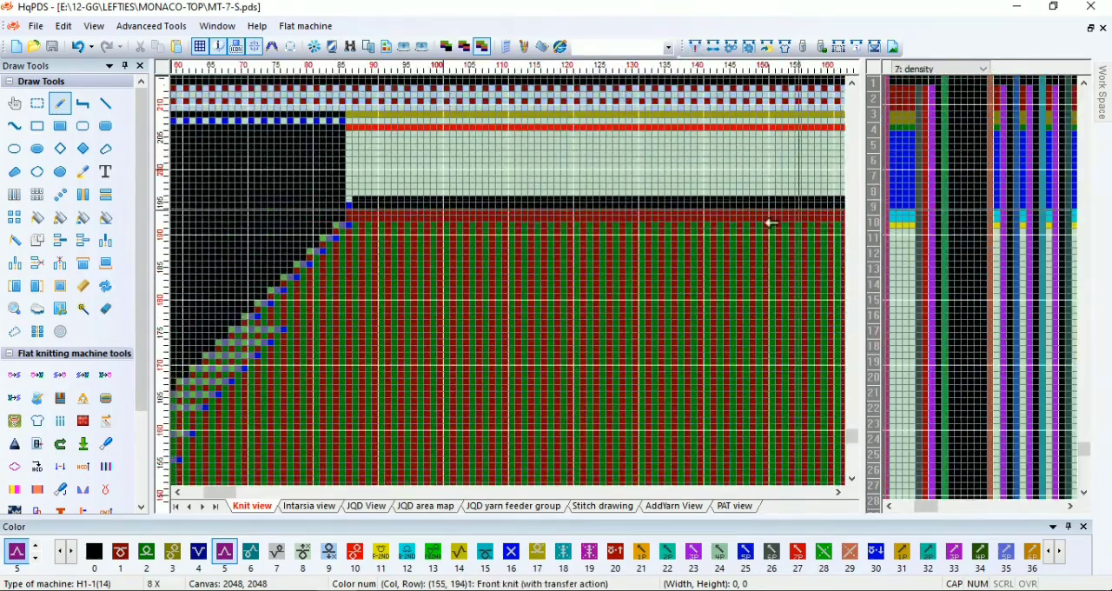
Select a 95 by 14 block across the sleeve's top edge and waste section to locate its centre
scroll(500, 278, "down", 1)
scroll(403, 284, "up", 2)
scroll(406, 283, "up", 1)
right_click(513, 272)
left_click_drag(602, 324, 564, 200)
scroll(807, 398, "down", 2)
scroll(513, 286, "up", 1)
scroll(512, 286, "up", 5)
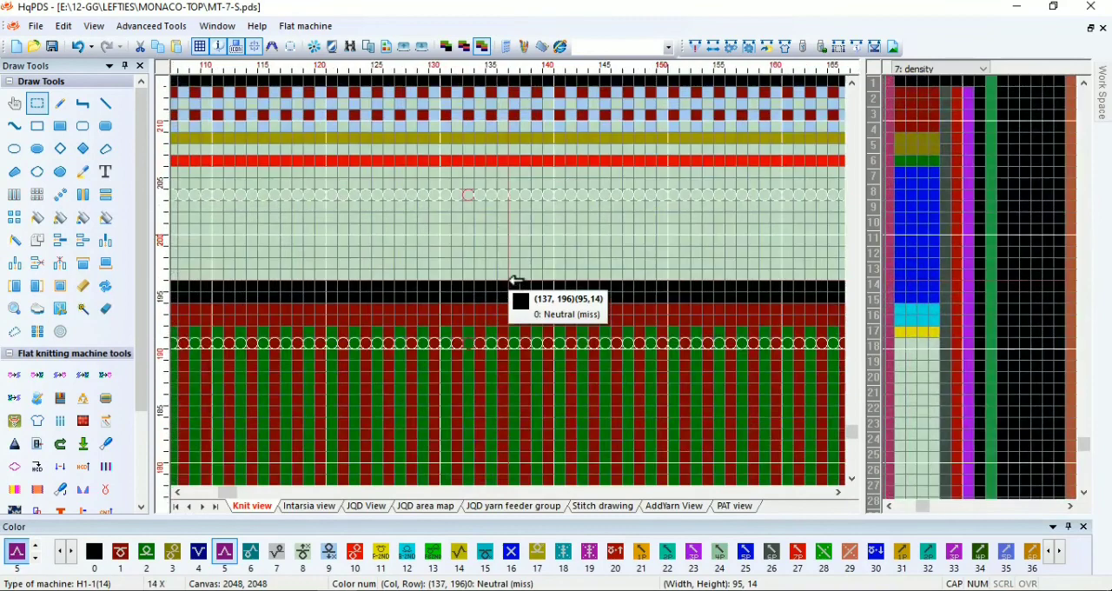
Place one stitch of colour 61 on the selection's centre column in the waste section above the sleeve
key("6")
key("1")
right_click(513, 280)
scroll(513, 279, "up", 1)
left_click(466, 244)
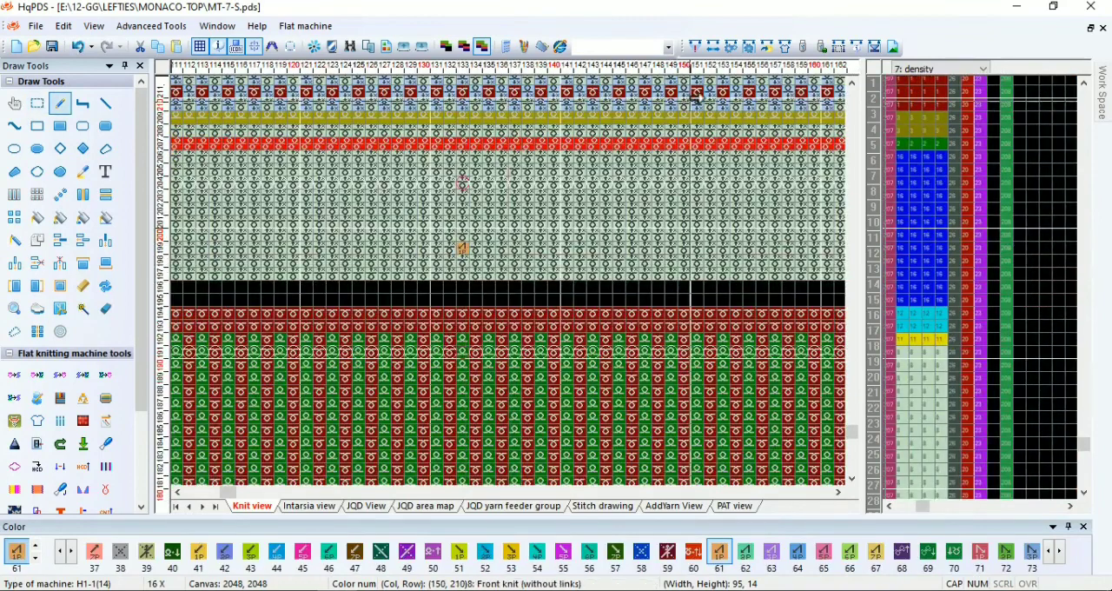
Recompile the sleeve piece MT-7-S and dismiss the compiling information
left_click(694, 47)
left_click(677, 542)
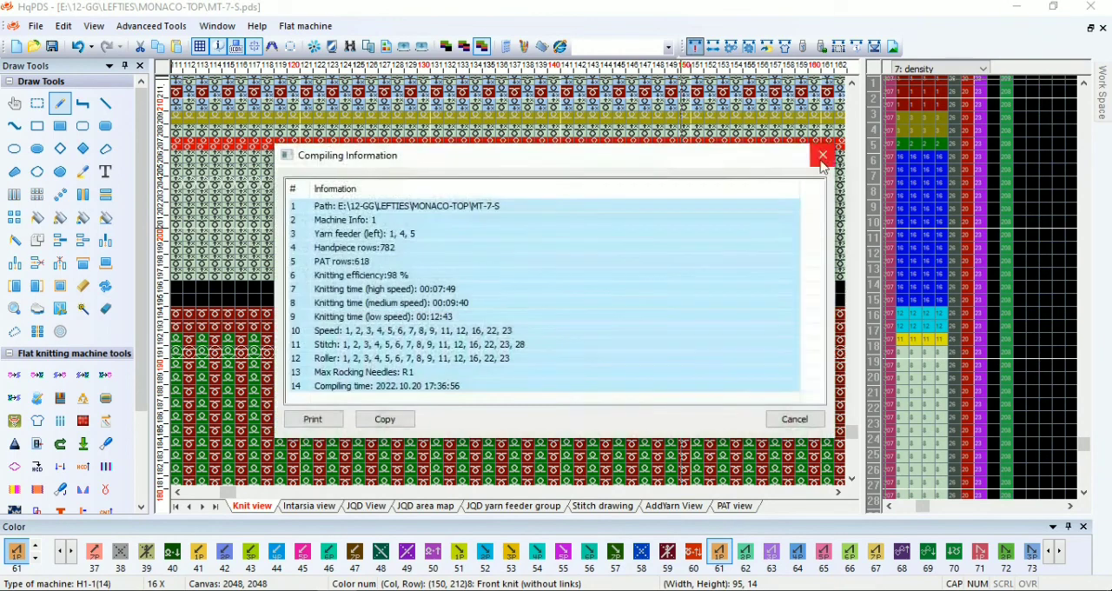
left_click(822, 156)
scroll(509, 278, "down", 7)
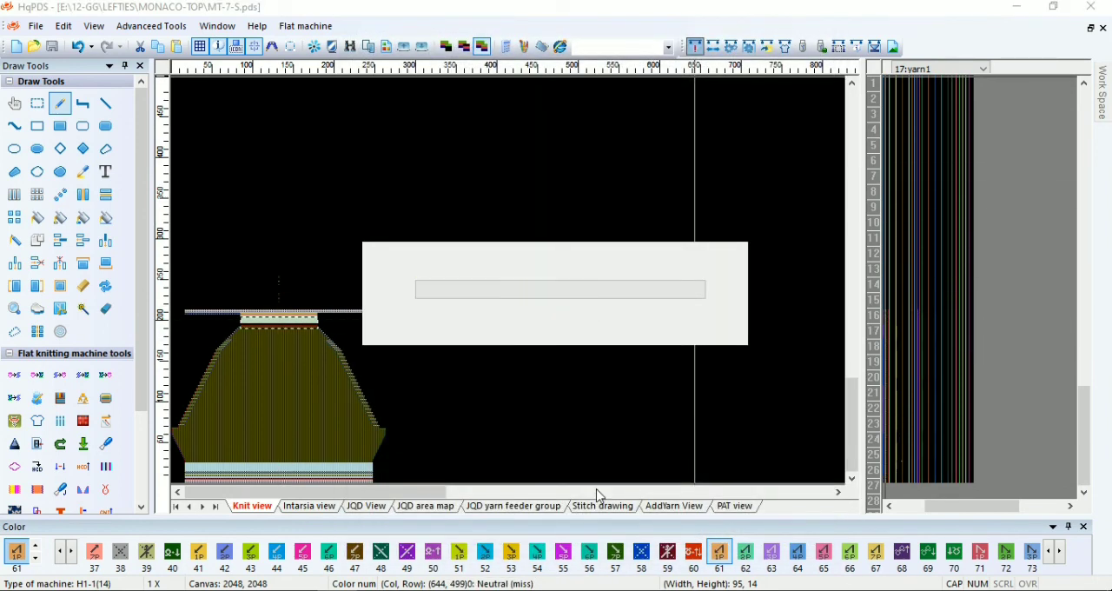
left_click(823, 157)
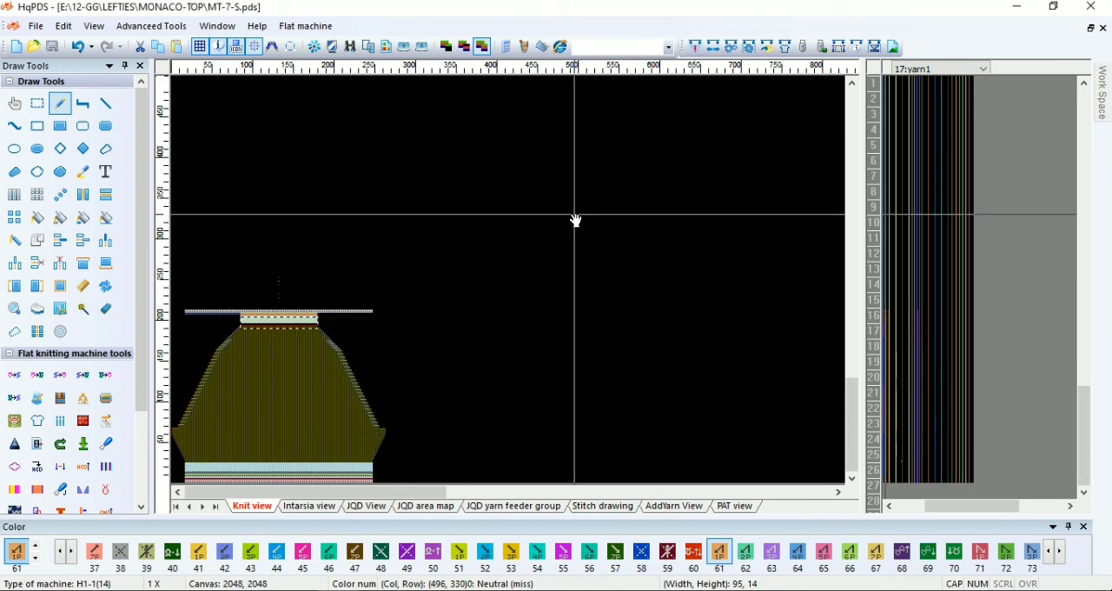
Save a copy of the sleeve program as MT-7-N in the MONACO-TOP folder and open its craft bill
left_click(36, 26)
left_click(68, 165)
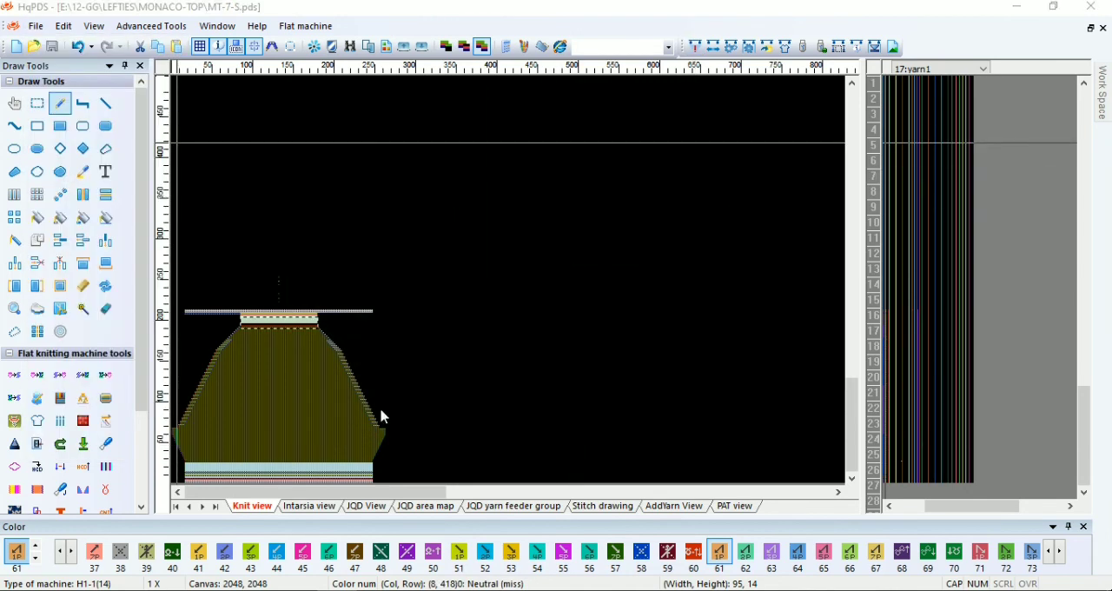
left_click(142, 347)
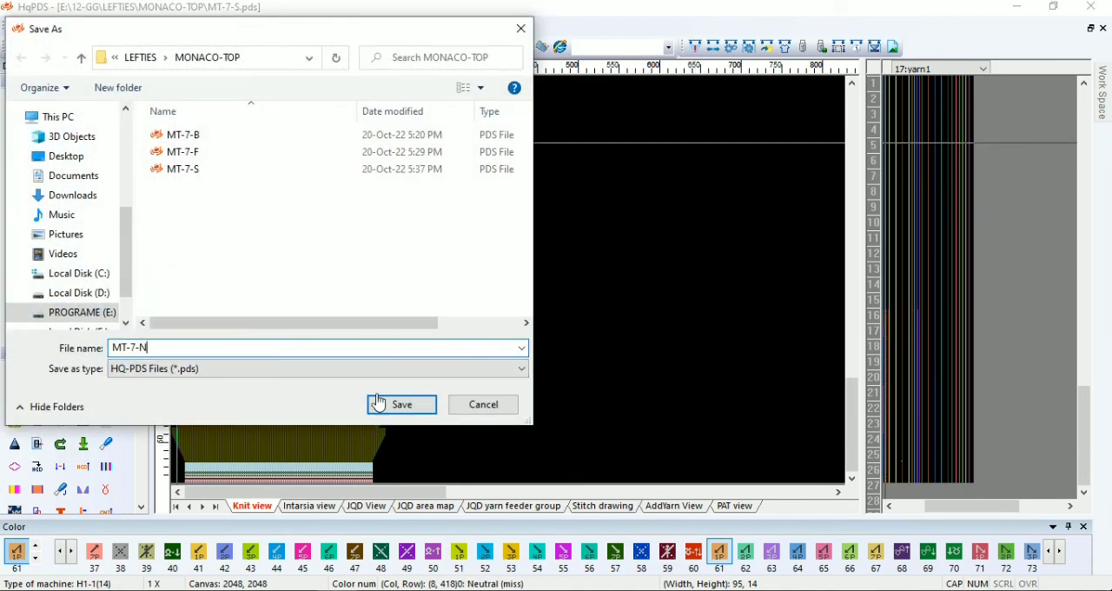
left_click(379, 403)
left_click(784, 48)
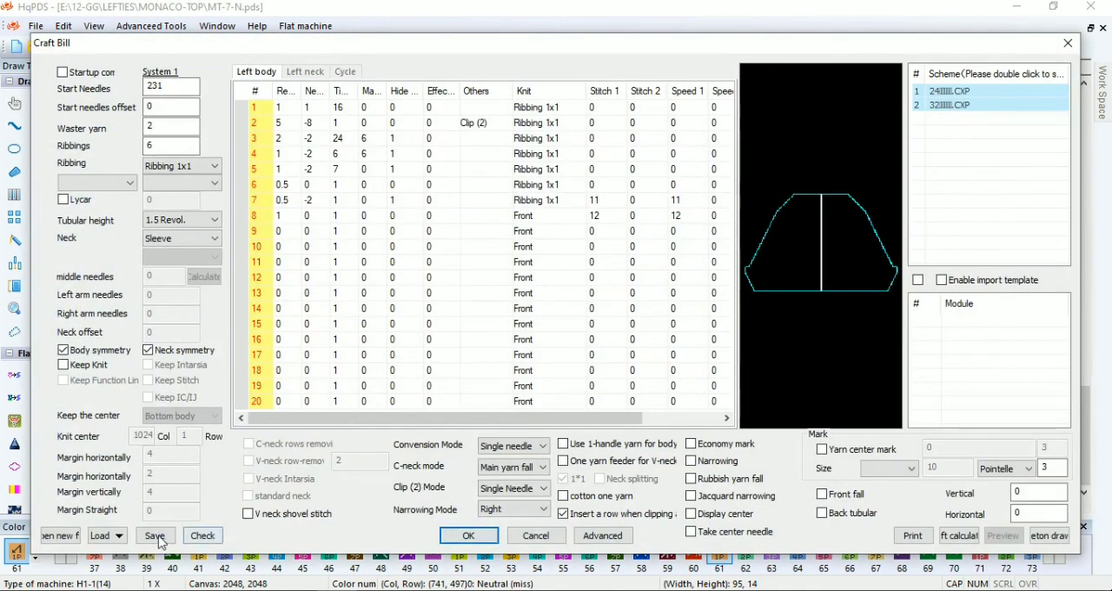
Start a blank craft bill with 285 start needles and 11 ribbings, and generate the MT-7-N piece from it
left_click(57, 536)
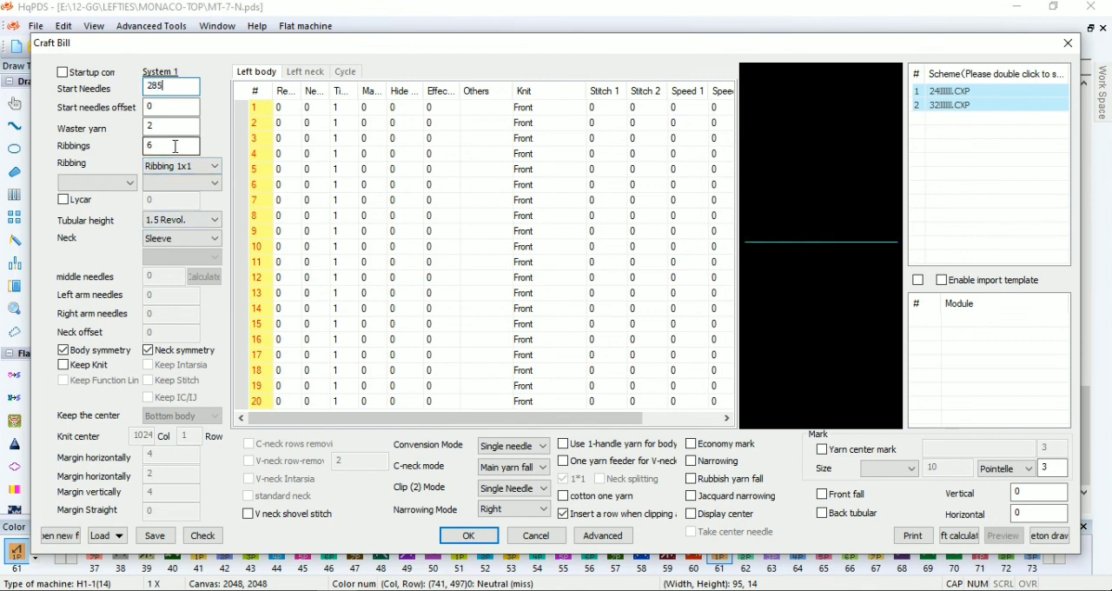
double_click(149, 148)
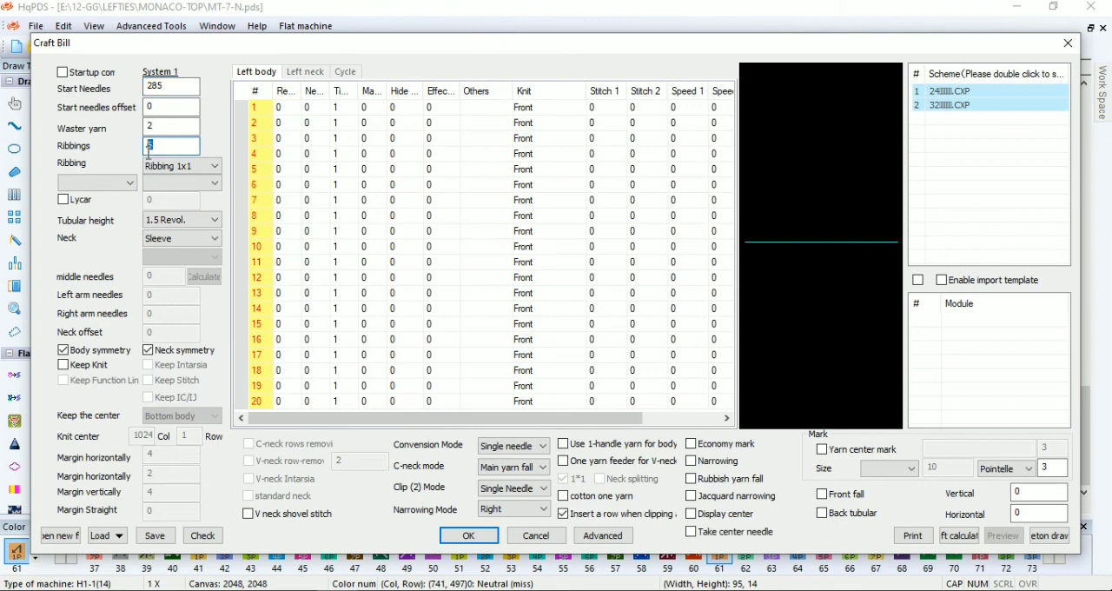
left_click(288, 105)
left_click(466, 532)
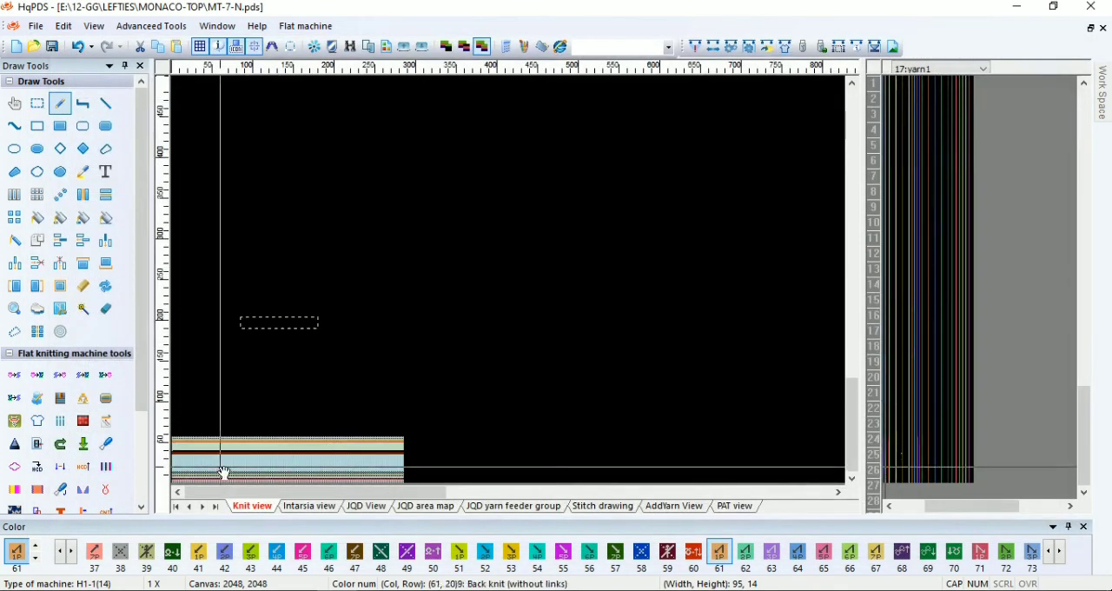
Delete the surplus rows above the ribbing of the generated piece
scroll(512, 372, "up", 4)
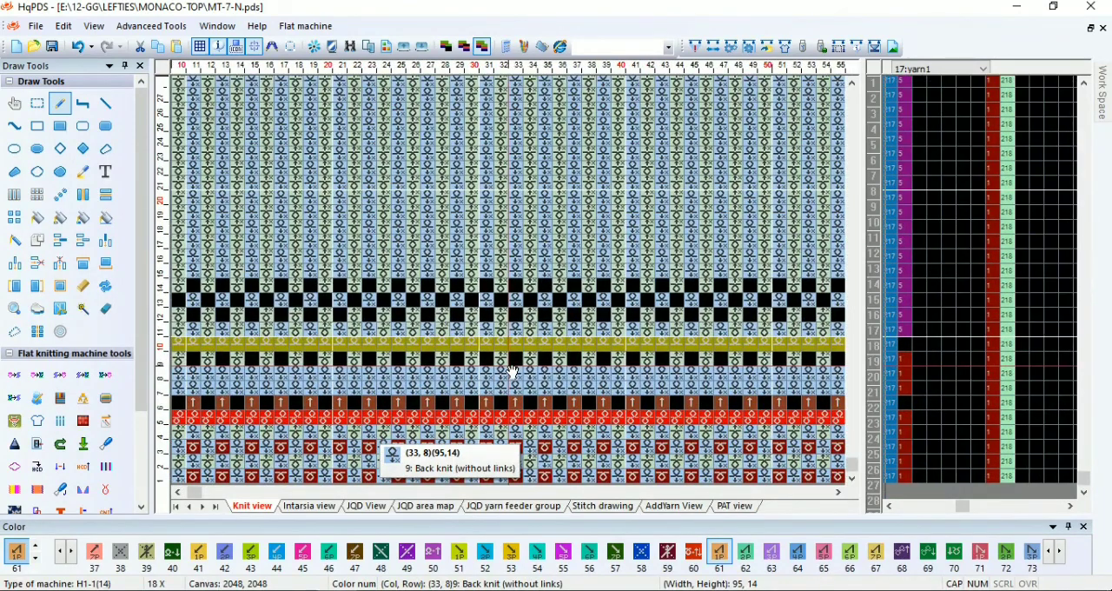
key("d")
left_click_drag(441, 303, 401, 228)
left_click(401, 198)
left_click_drag(370, 117, 358, 276)
left_click(355, 186)
left_click(348, 185)
left_click(315, 185)
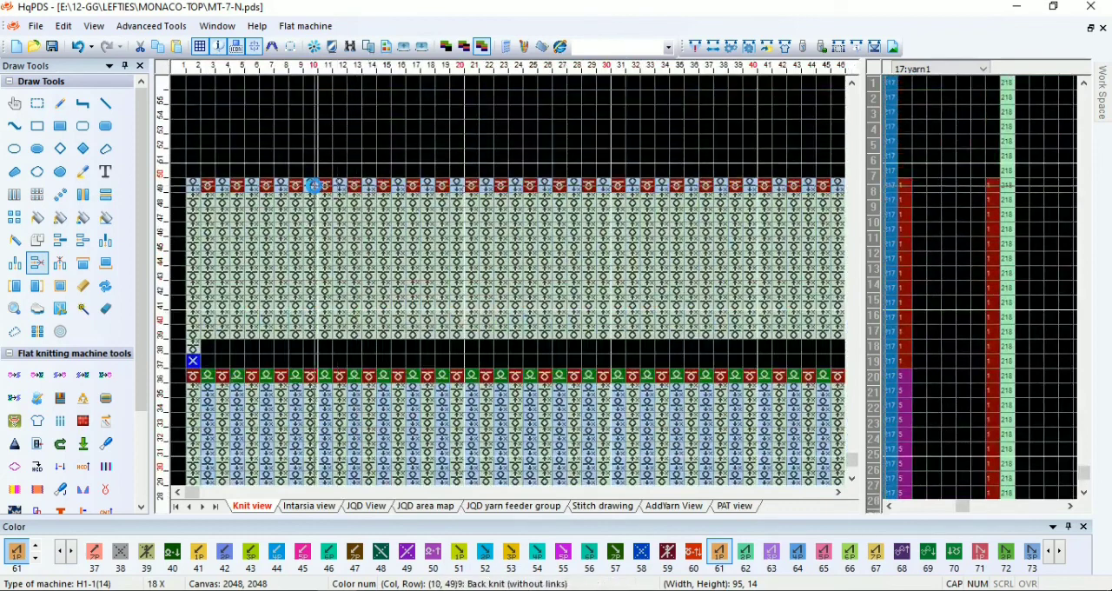
Repeat the red and green 1x1 rib stitches across the full width of the 12 rows above the ribbing
scroll(295, 353, "up", 1)
key("c")
left_click_drag(196, 305, 339, 272)
scroll(640, 355, "down", 9)
scroll(501, 285, "up", 3)
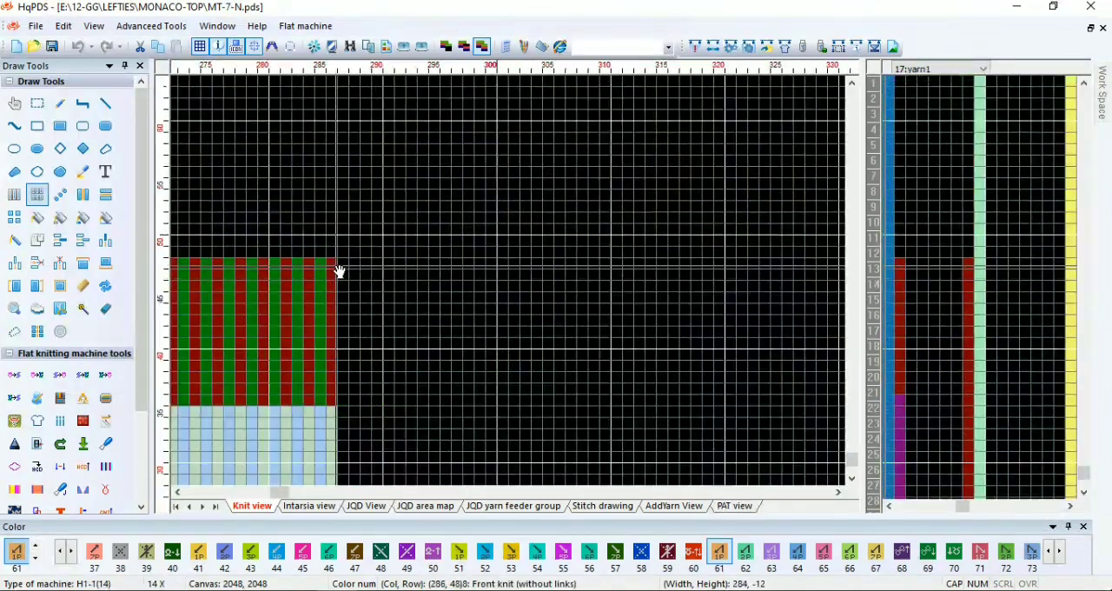
left_click_drag(250, 319, 511, 285)
scroll(511, 285, "up", 6)
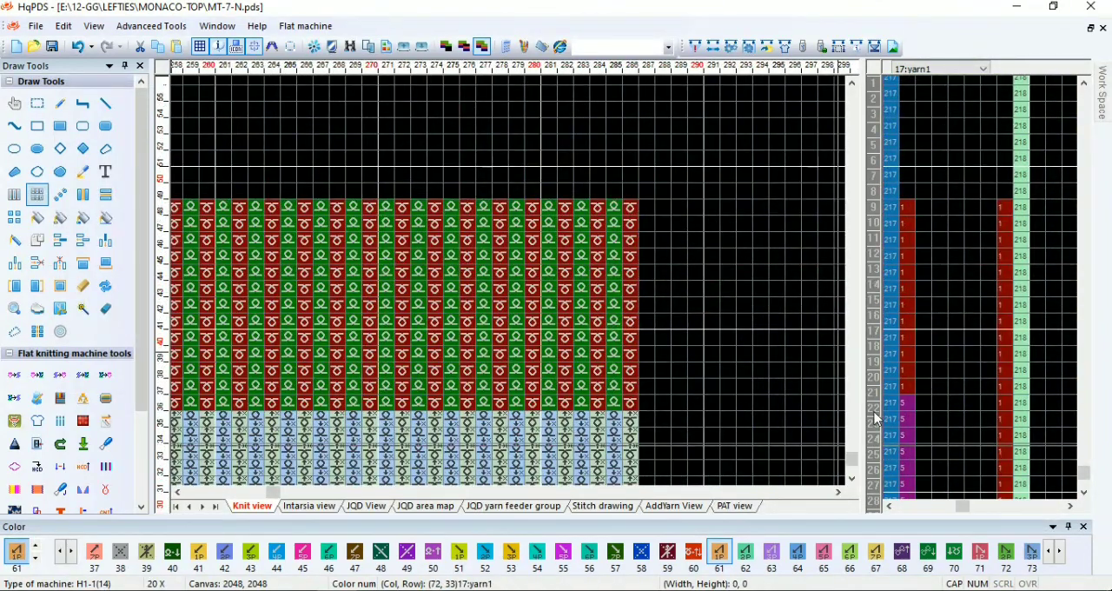
Mark the piece's top row with colour 1 in the 22:end function line
scroll(876, 419, "right", 3)
key("1")
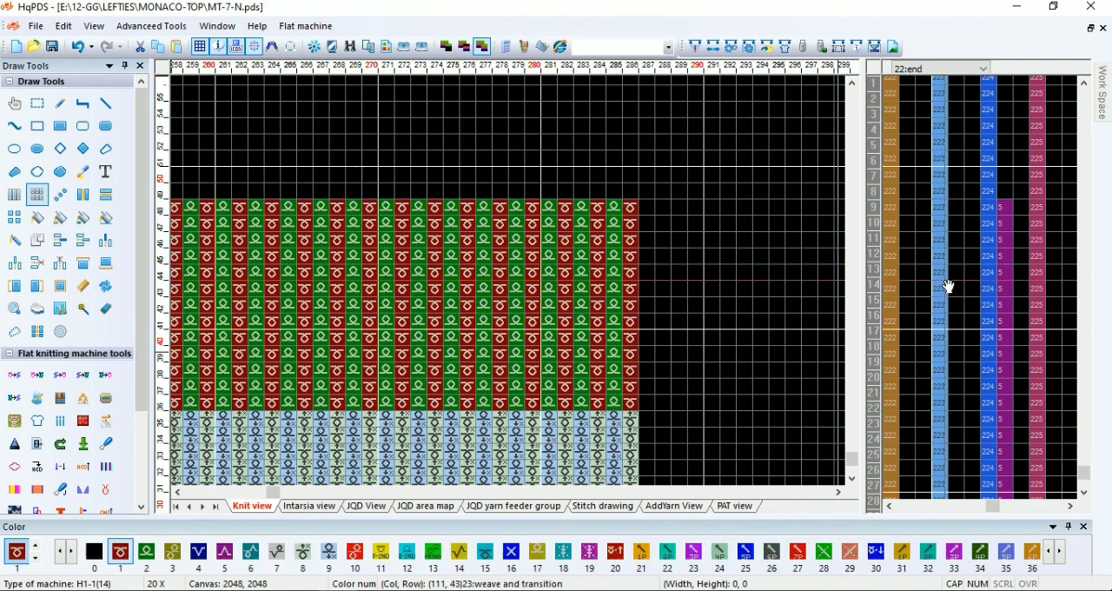
key("F5")
left_click(906, 207)
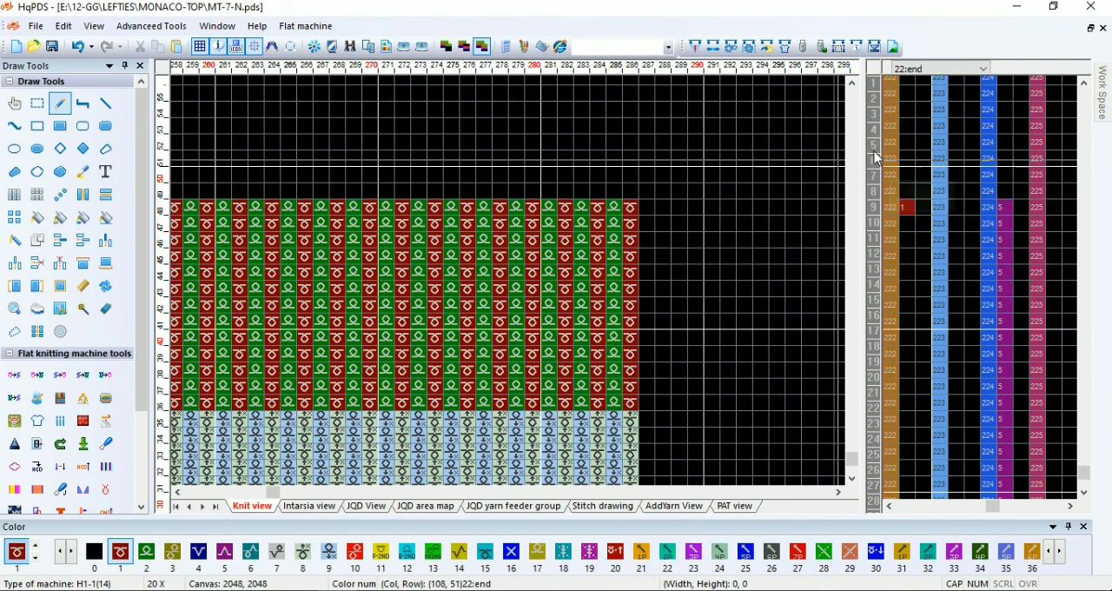
Extend colour 1 in the rocking direction function line up to the piece's top row
left_click(879, 194)
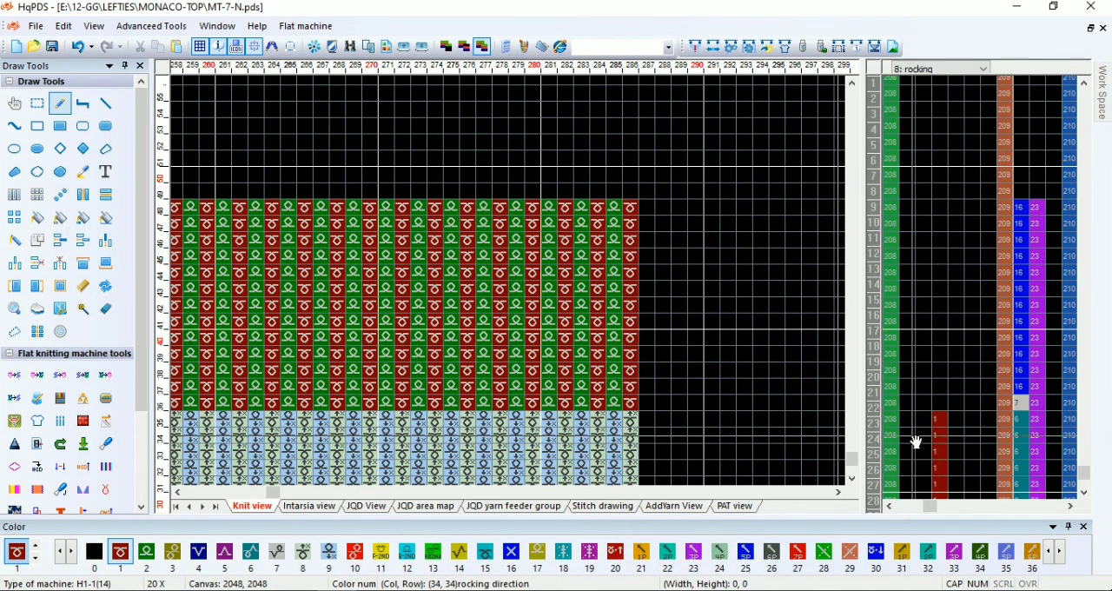
left_click_drag(944, 491, 941, 151)
scroll(506, 285, "down", 2)
scroll(506, 285, "down", 2)
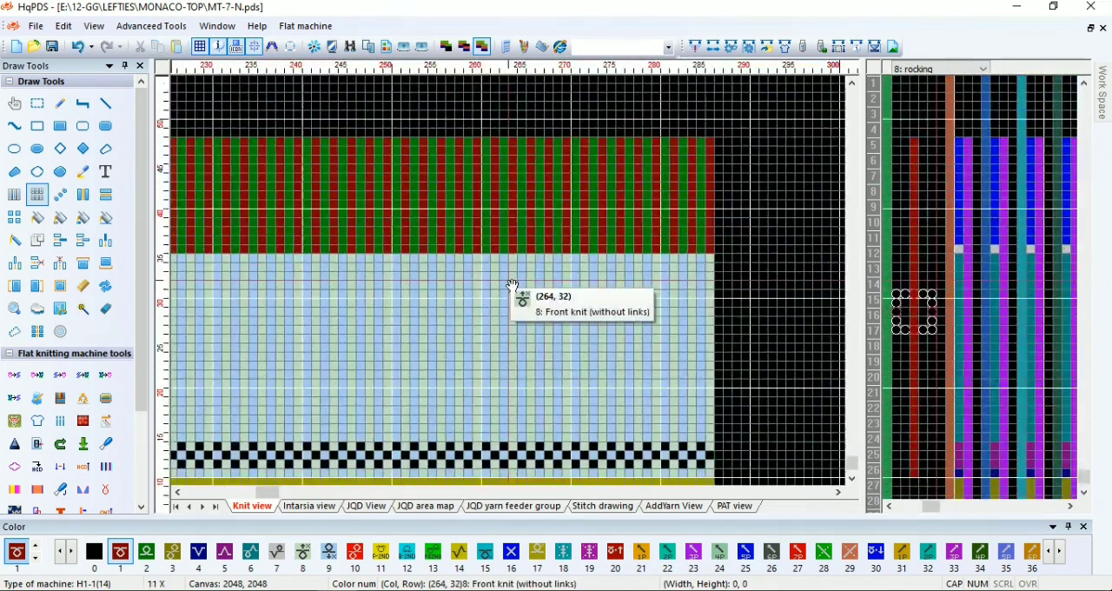
Select 117 stitches by 3 rows inward from the piece's far edge and place one colour 51 stitch just beyond the selection
scroll(373, 300, "down", 2)
mouse_move(715, 210)
left_mouse_down()
mouse_move(494, 286)
mouse_move(511, 286)
mouse_move(390, 292)
mouse_move(398, 286)
left_mouse_up()
scroll(506, 286, "up", 2)
scroll(298, 294, "up", 1)
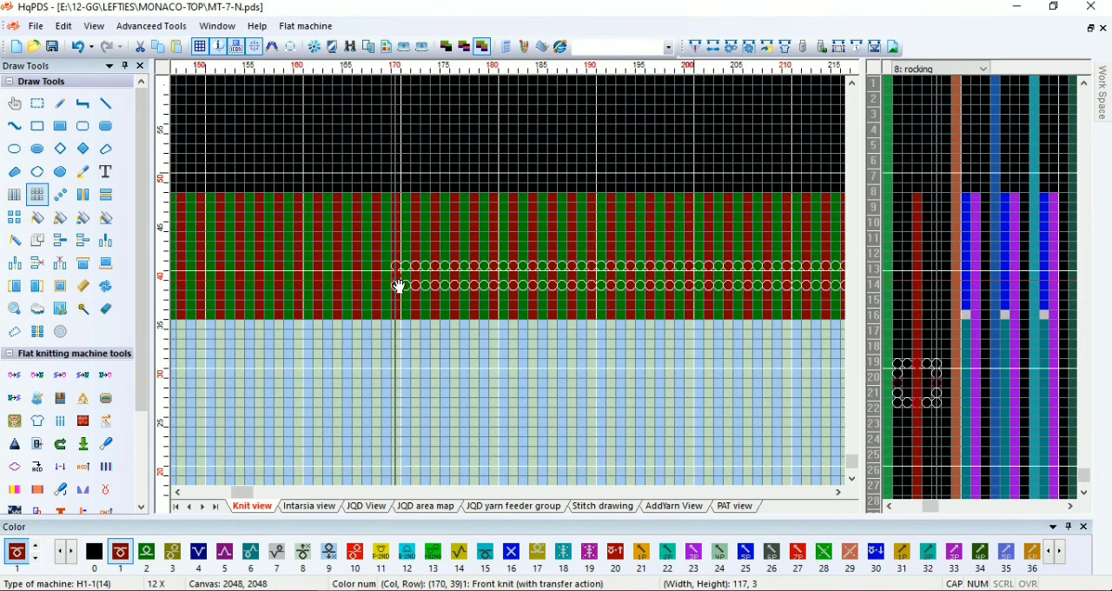
key("5")
key("1")
left_click(387, 266)
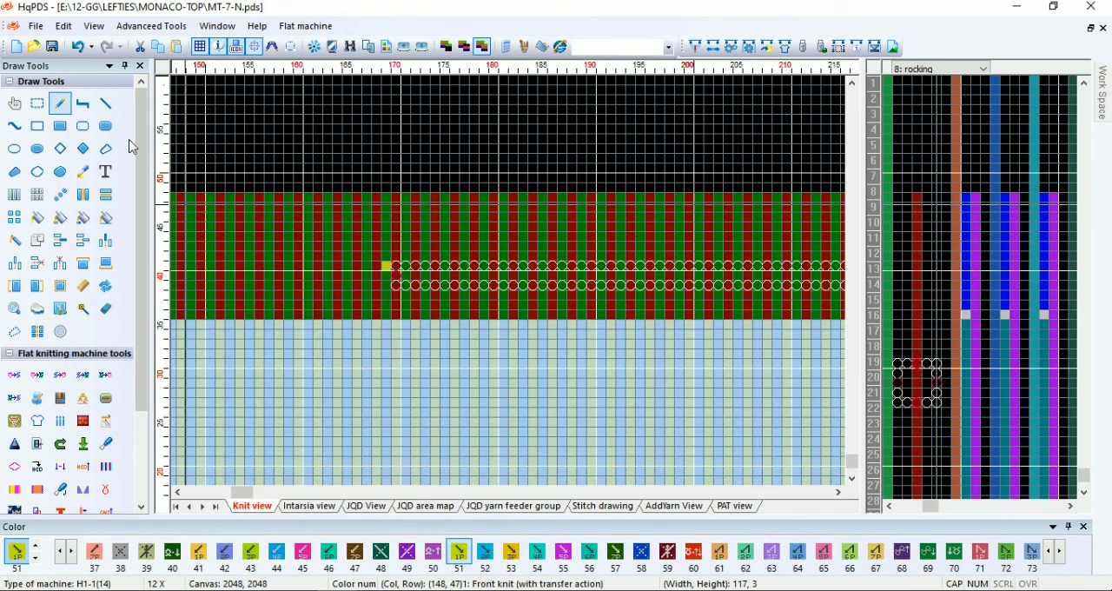
Compile the MT-7-N piece and dismiss the compiling information
left_click(695, 46)
left_click(749, 541)
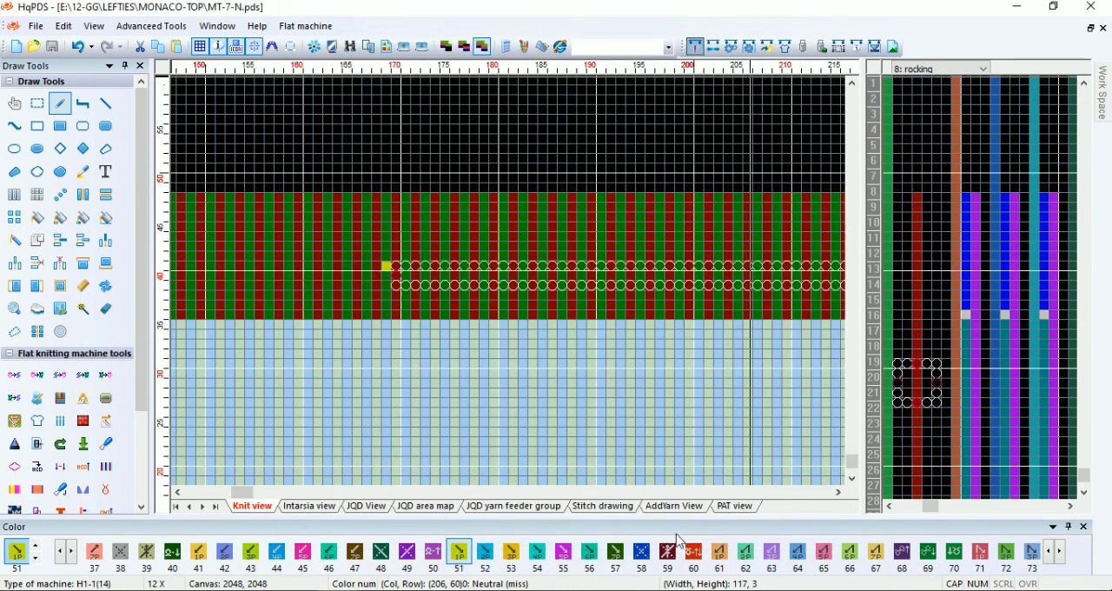
left_click(823, 155)
scroll(519, 278, "down", 1)
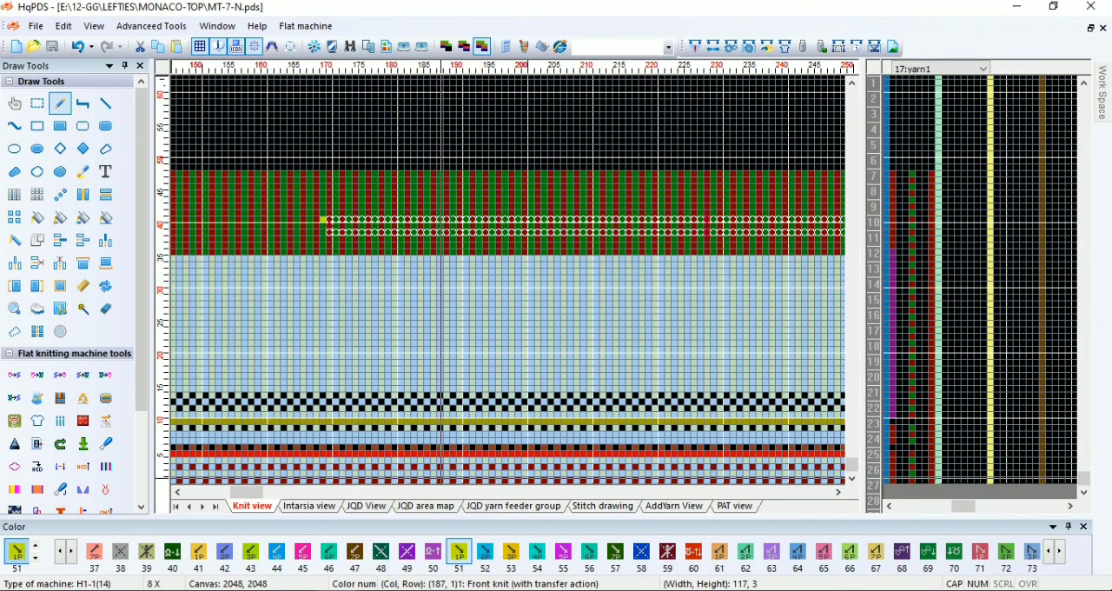
left_click(947, 590)
right_click(953, 549)
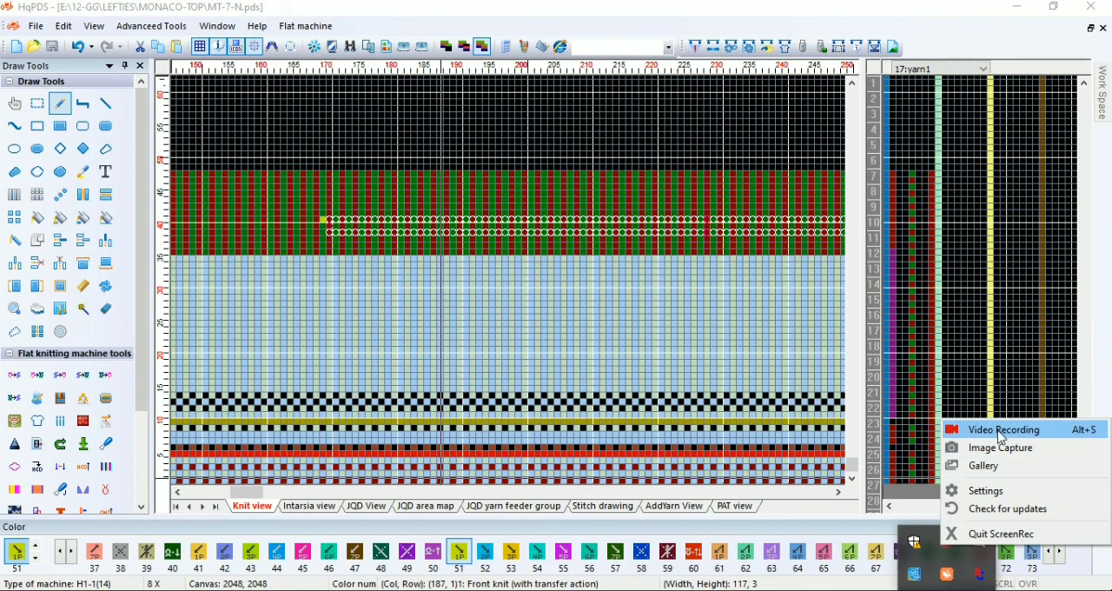